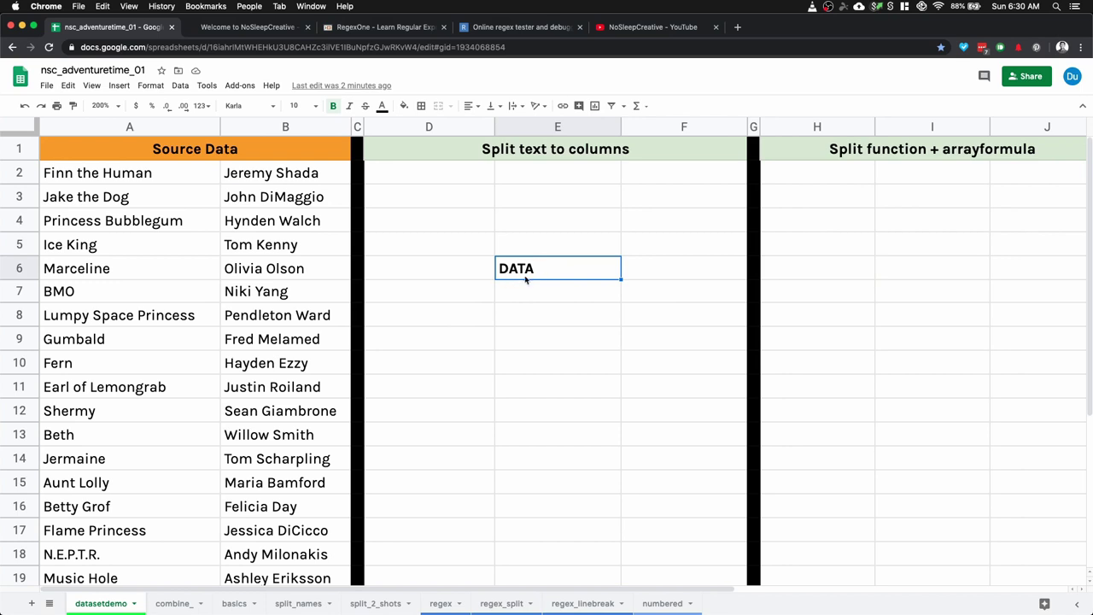
# Delete the DATA placeholder text from cell E6, leaving it empty
pyautogui.click(521, 244)
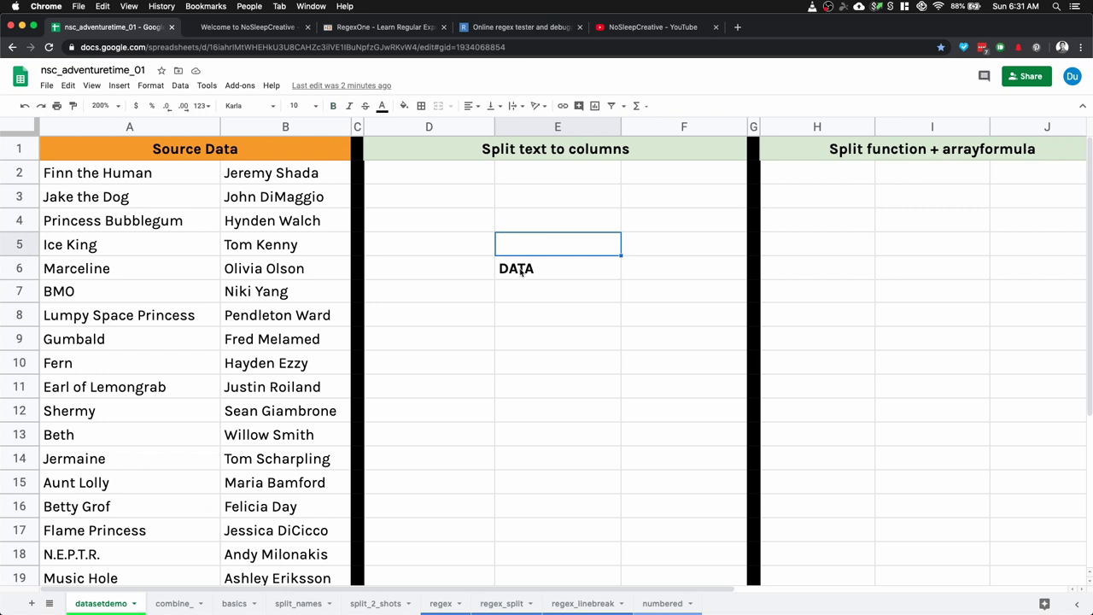
pyautogui.click(521, 270)
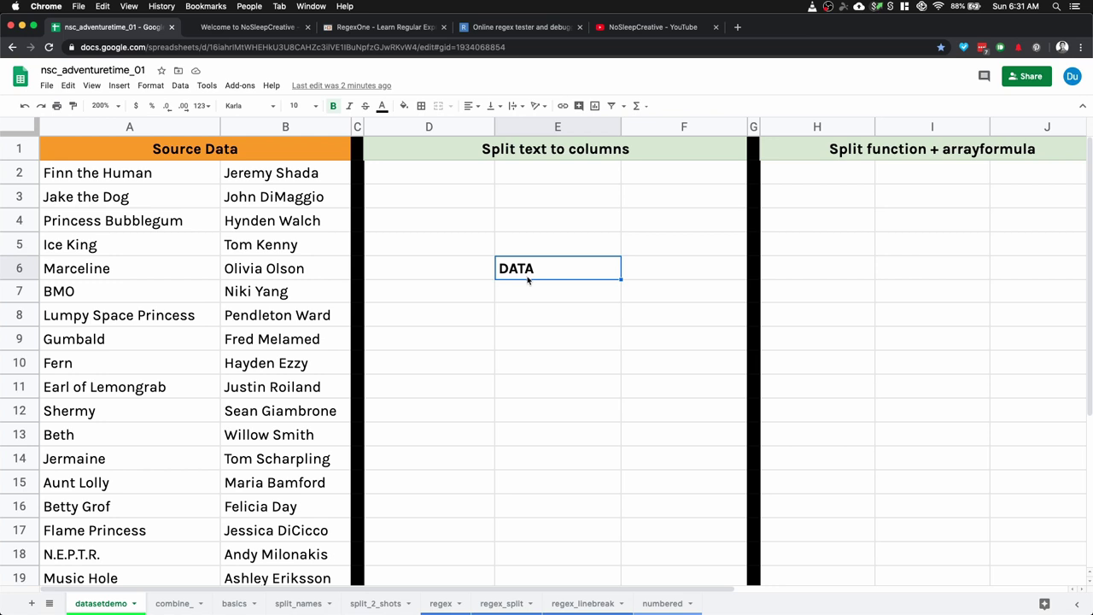
pyautogui.press('Delete')
# Hide column A
pyautogui.click(153, 128)
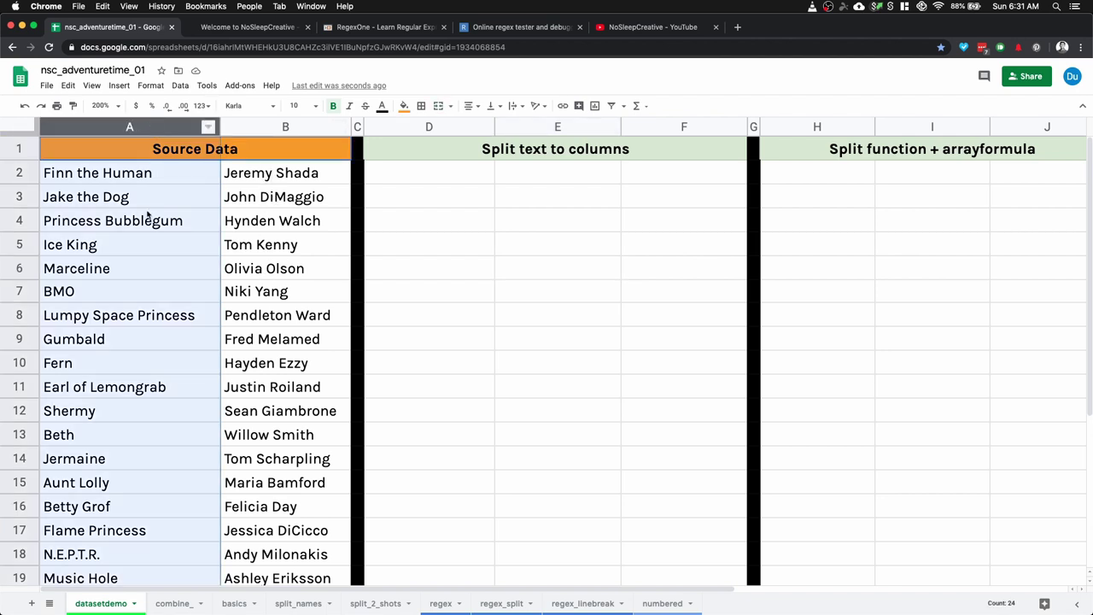
pyautogui.rightClick(149, 131)
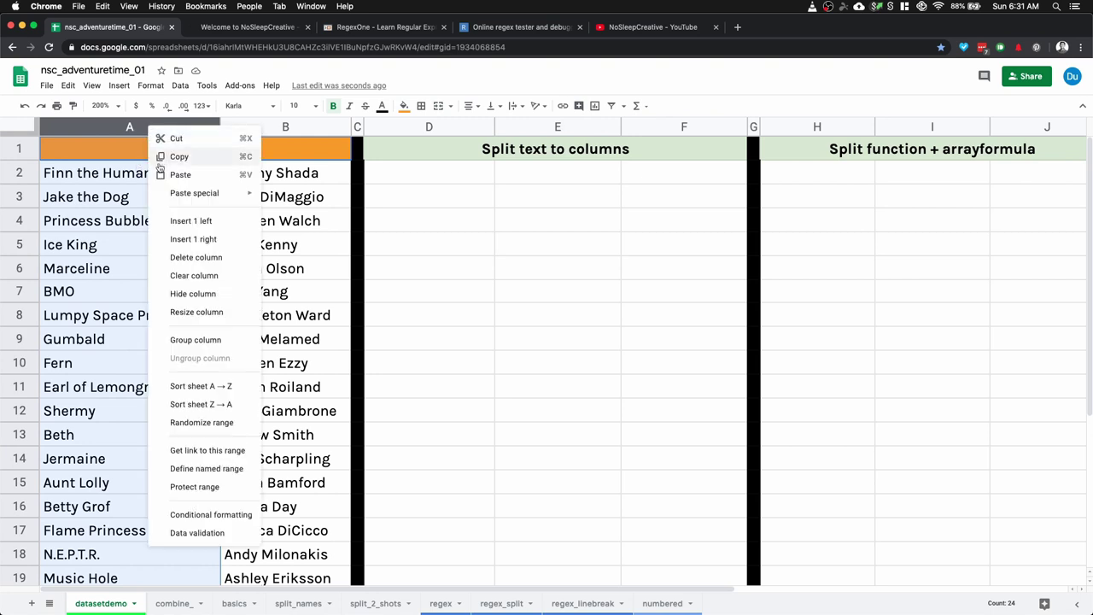
pyautogui.click(223, 293)
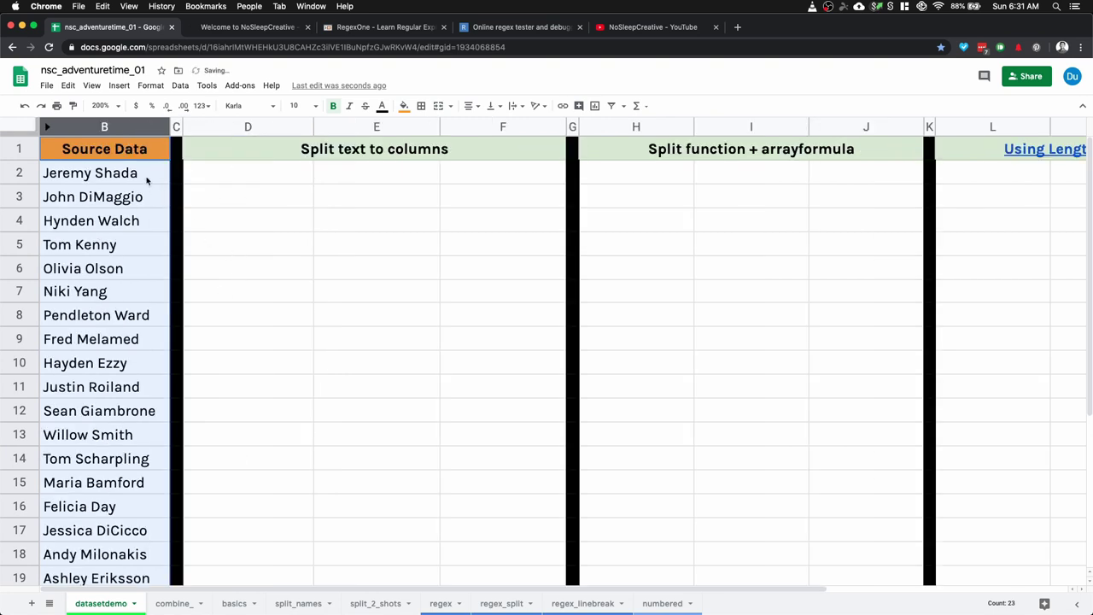
# Copy the actor names in B2:B24 into column D starting at D2
pyautogui.click(120, 180)
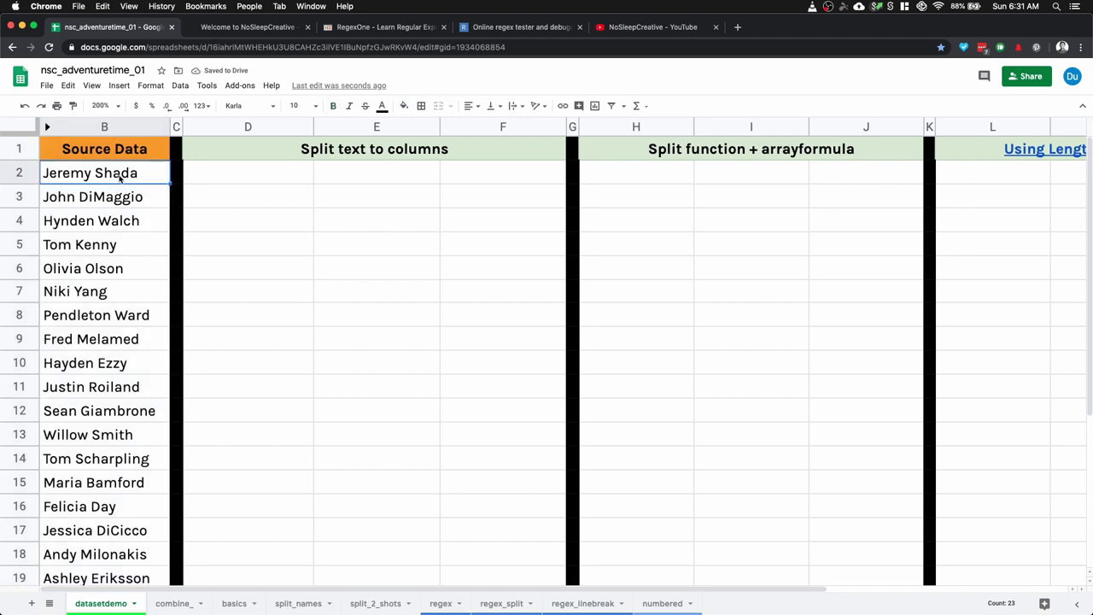
pyautogui.scroll(-1, 139, 179)
pyautogui.scroll(-5, 120, 368)
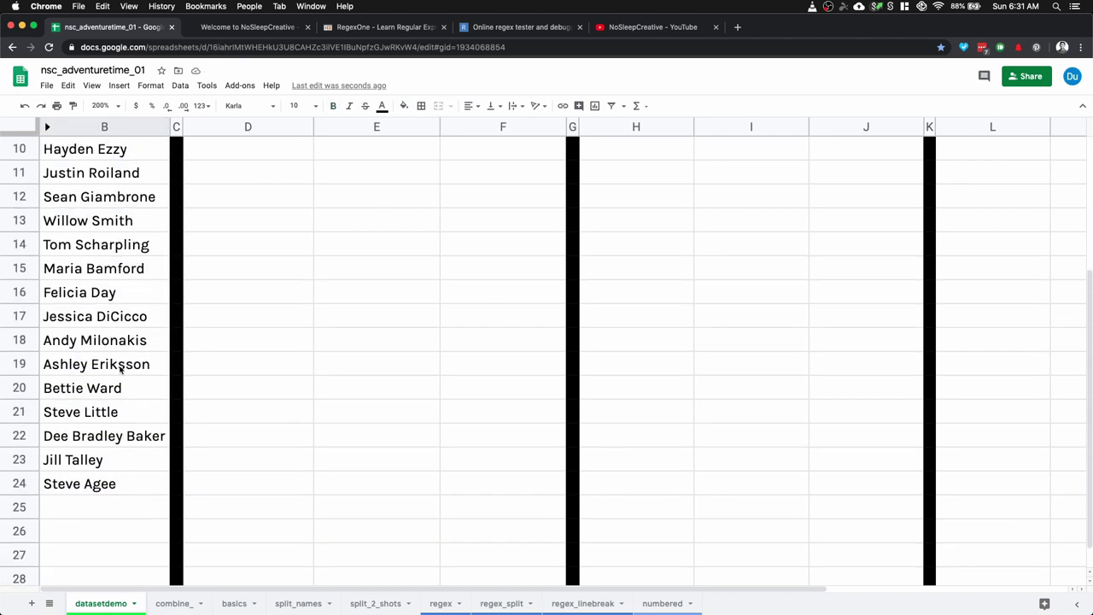
pyautogui.keyDown('shift'); pyautogui.click(112, 483); pyautogui.keyUp('shift')
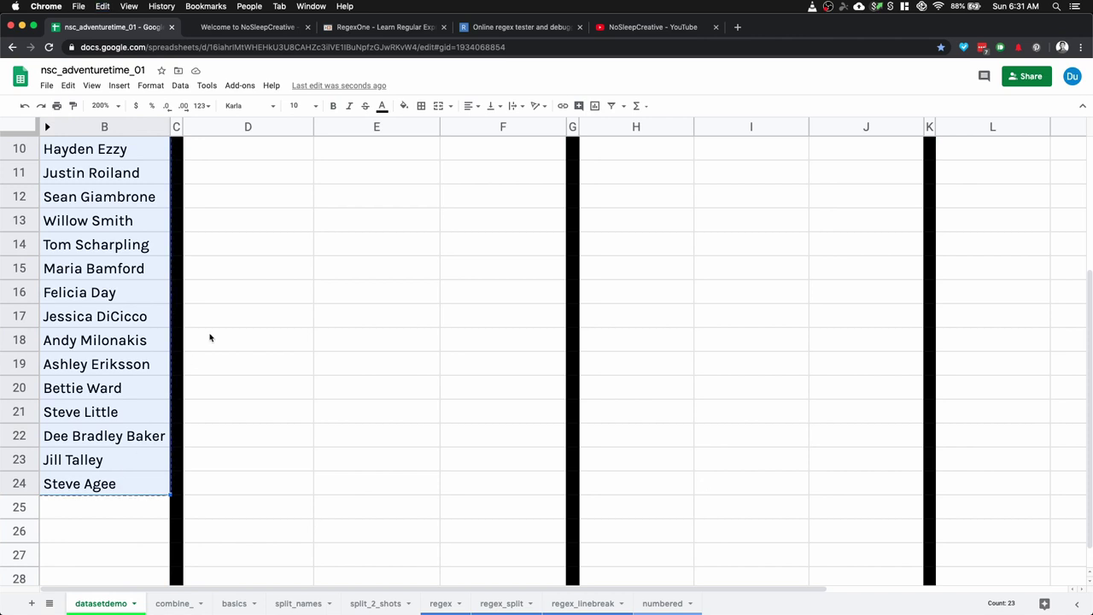
pyautogui.hotkey('ctrl', 'c')
pyautogui.scroll(5, 210, 337)
pyautogui.click(246, 171)
pyautogui.hotkey('ctrl', 'v')
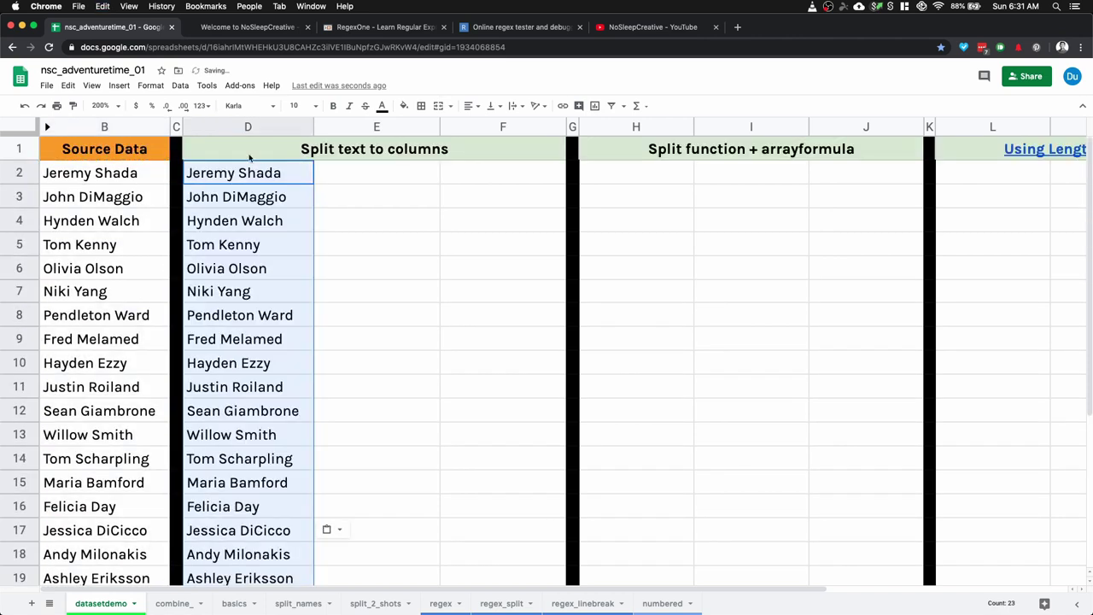
# Split the pasted names into columns using Space as the separator
pyautogui.click(179, 86)
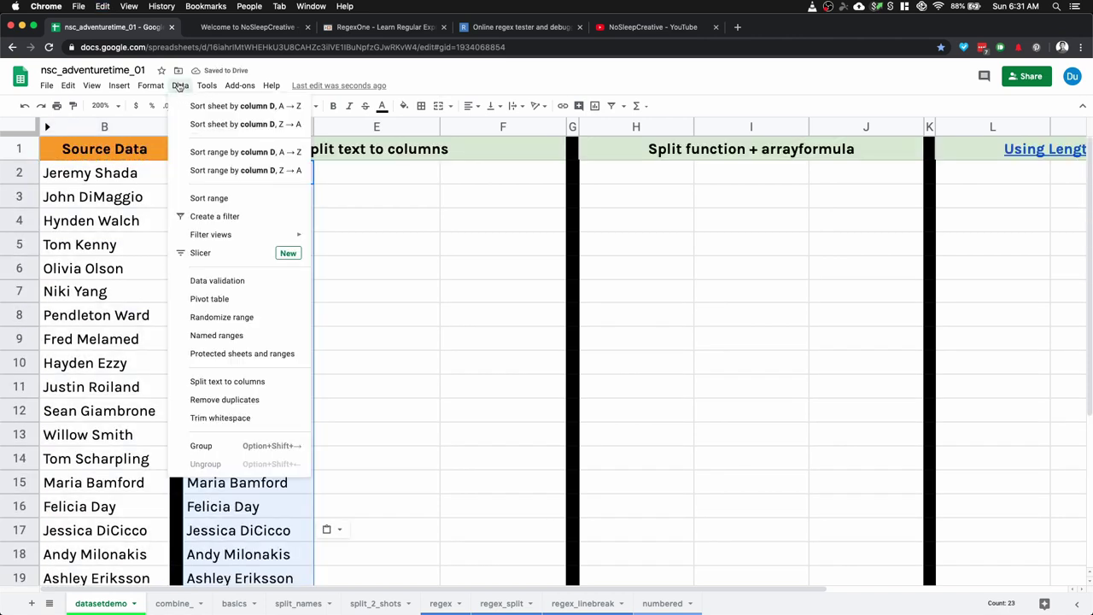
pyautogui.click(260, 381)
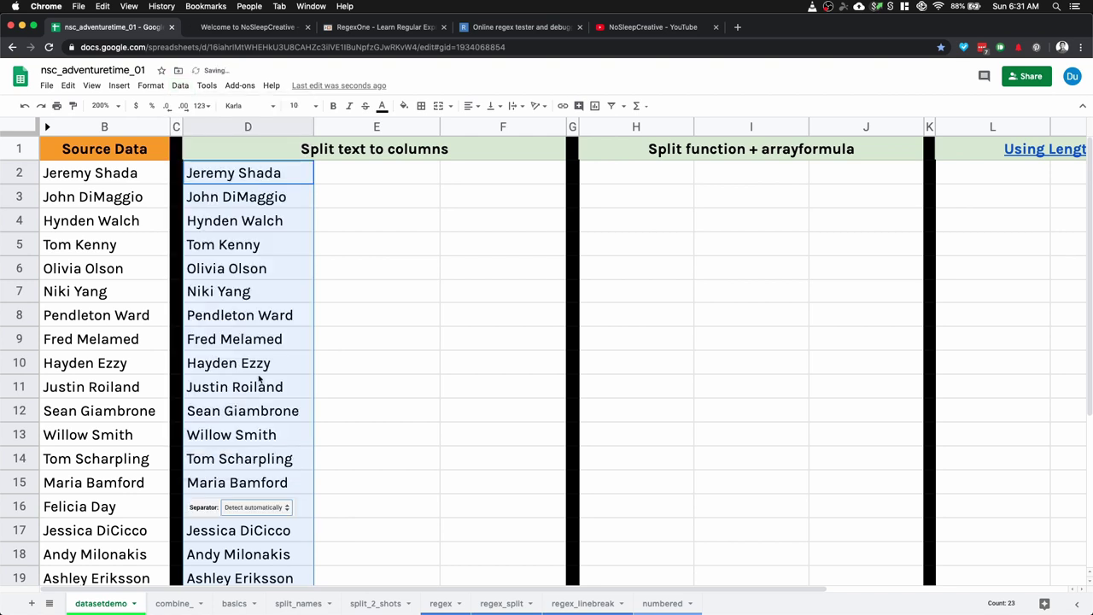
pyautogui.click(239, 508)
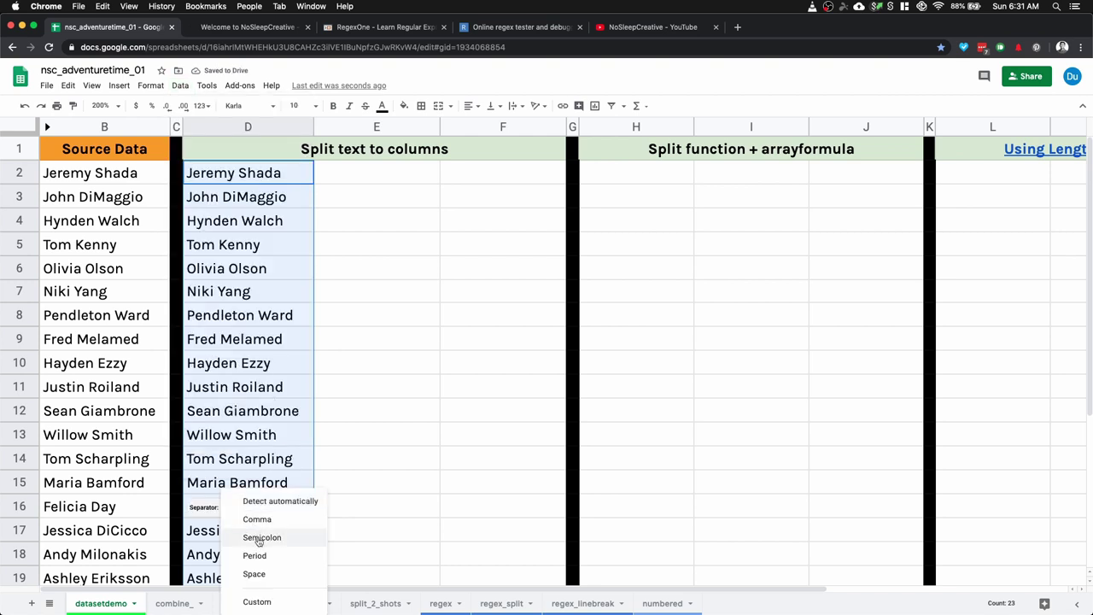
pyautogui.click(255, 573)
pyautogui.scroll(-5, 367, 419)
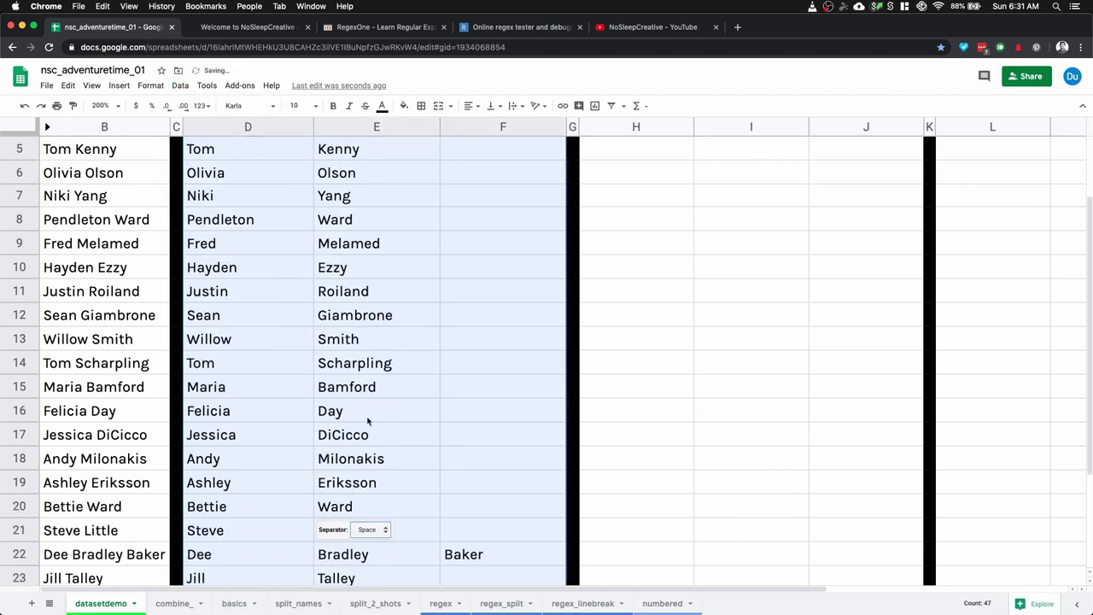
pyautogui.click(353, 438)
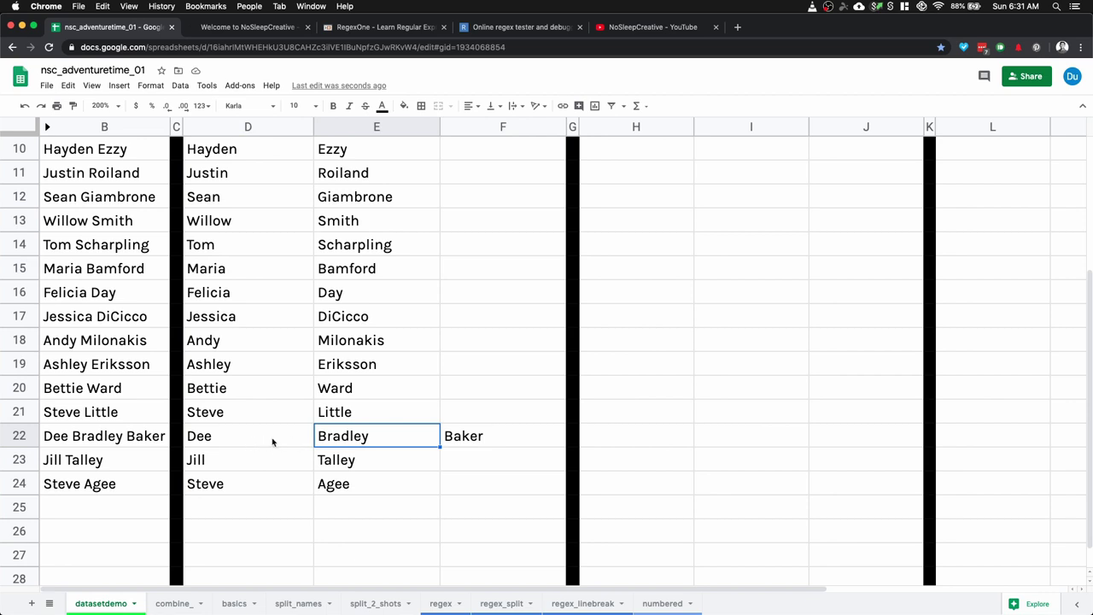
pyautogui.scroll(5, 373, 443)
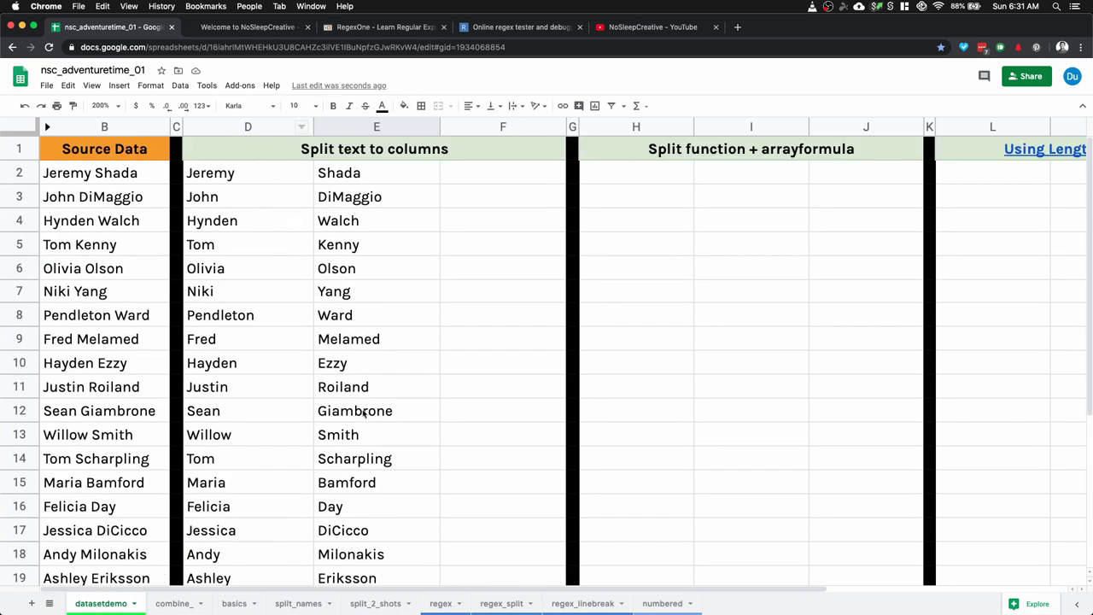
pyautogui.scroll(-5, 358, 413)
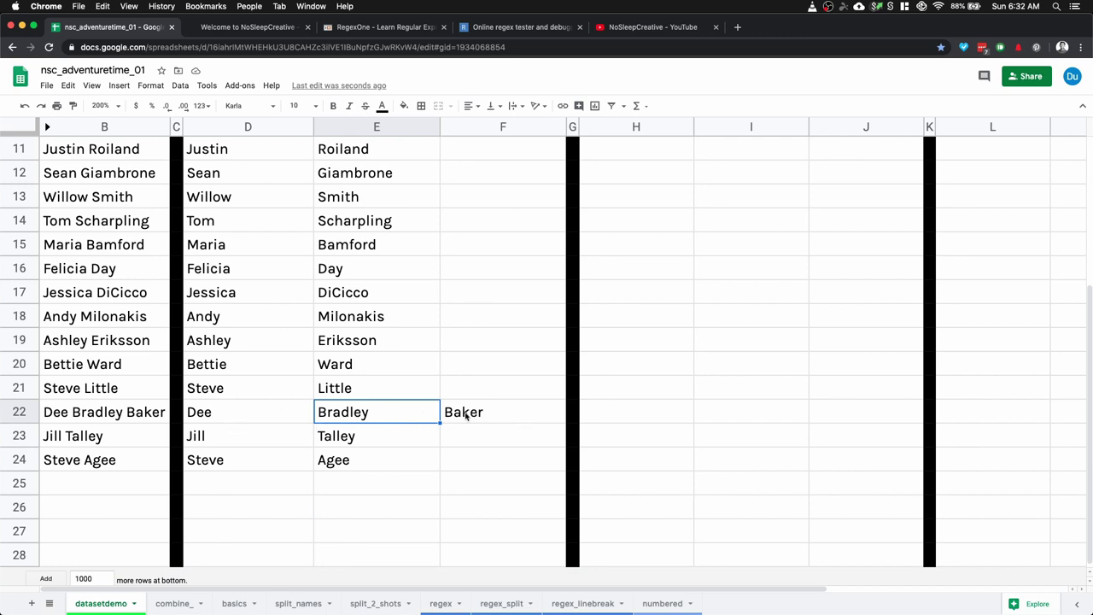
pyautogui.scroll(5, 398, 395)
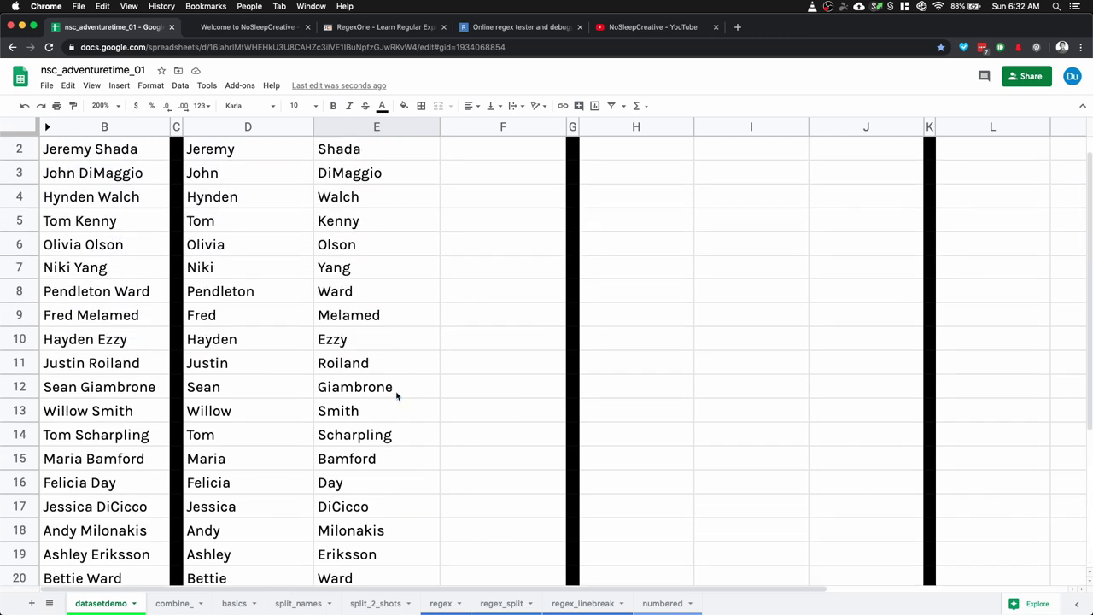
pyautogui.scroll(1, 396, 396)
pyautogui.scroll(-5, 396, 396)
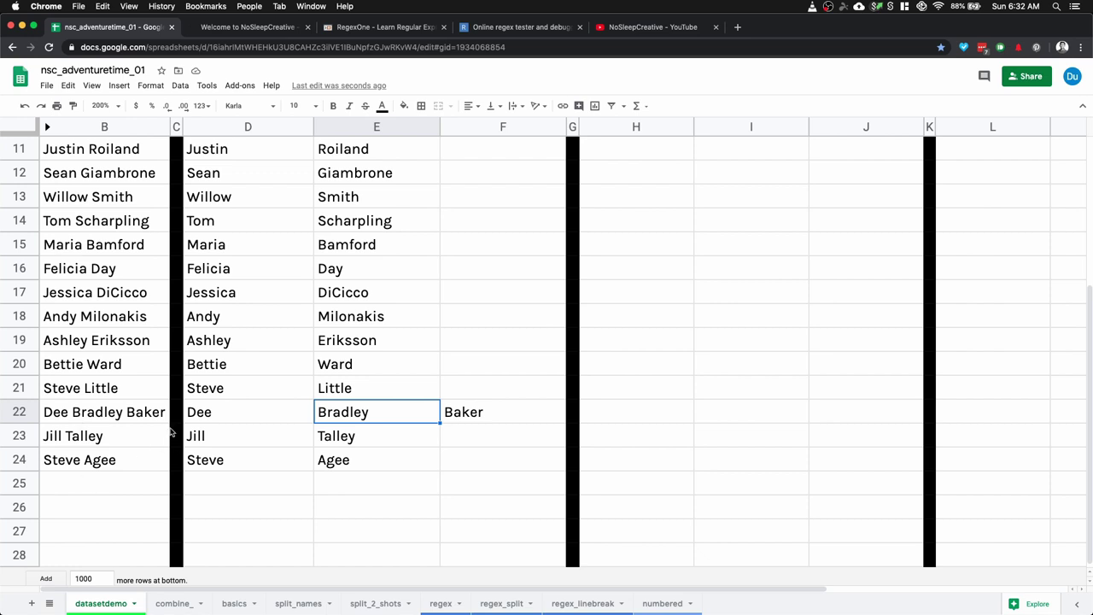
pyautogui.scroll(5, 294, 333)
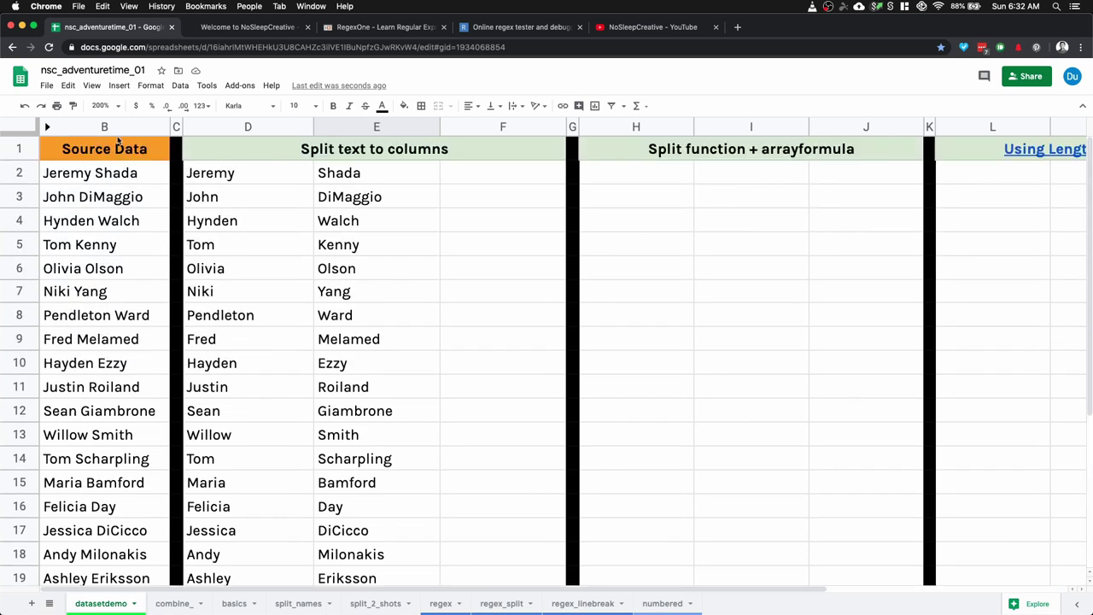
pyautogui.scroll(-5, 113, 461)
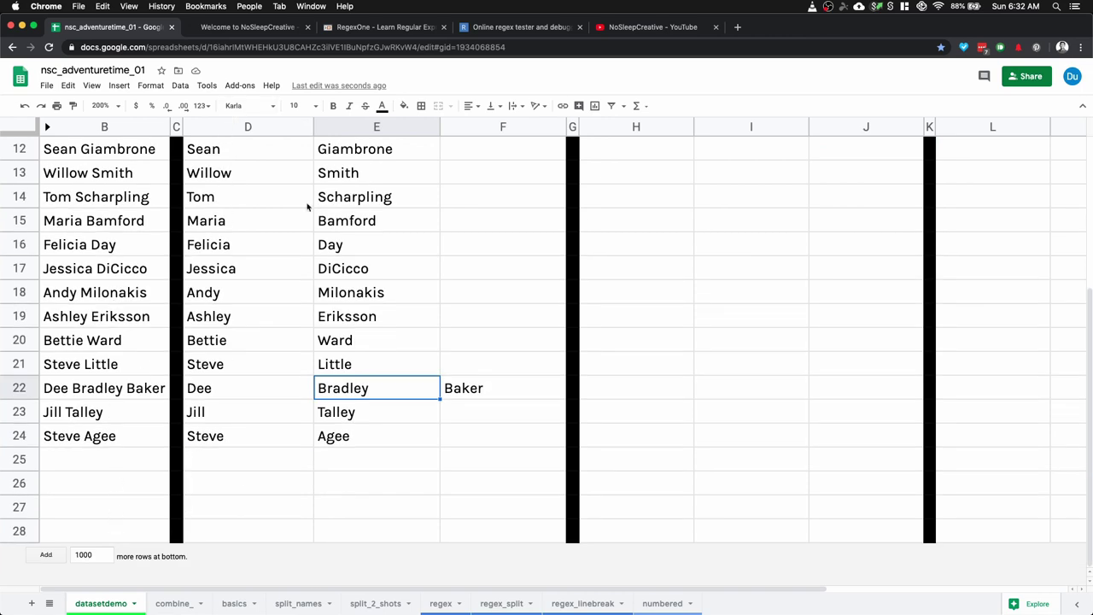
pyautogui.scroll(5, 397, 203)
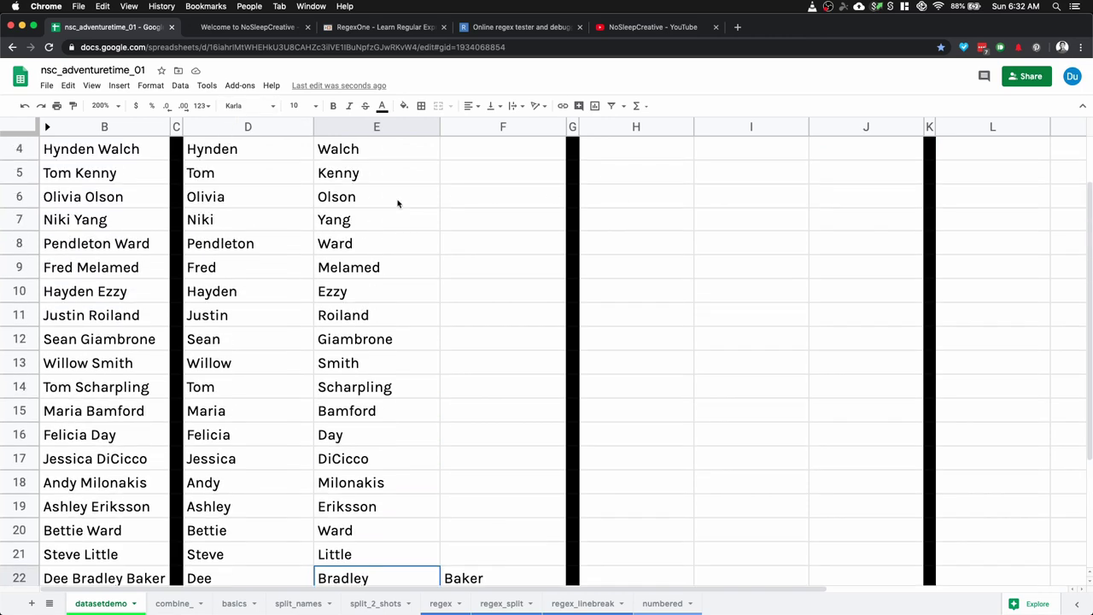
pyautogui.scroll(-4, 363, 324)
pyautogui.scroll(-2, 357, 341)
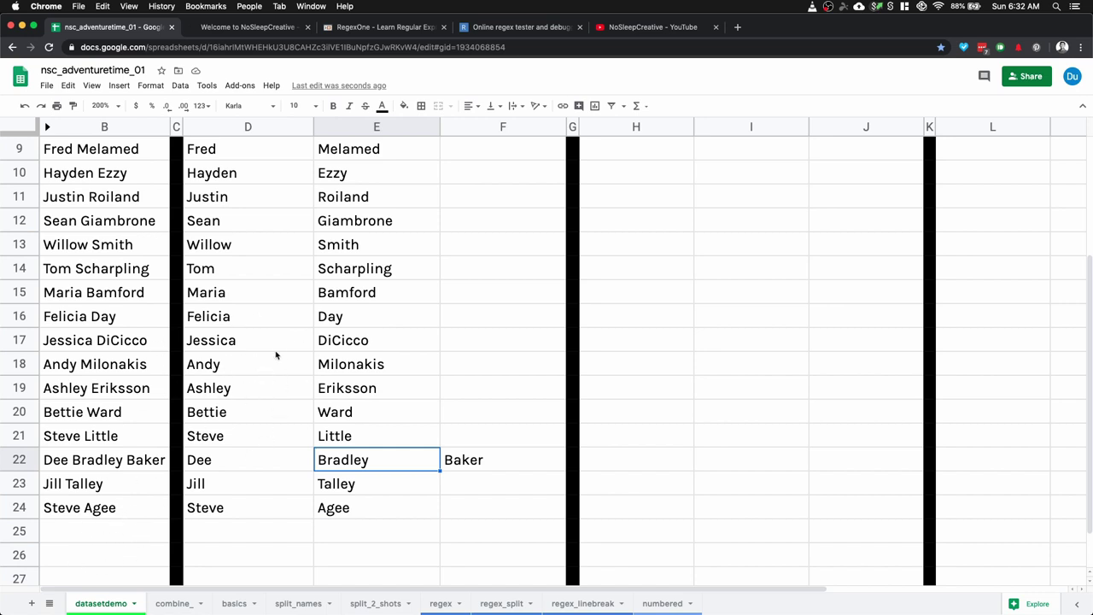
pyautogui.scroll(1, 320, 376)
pyautogui.scroll(-3, 317, 376)
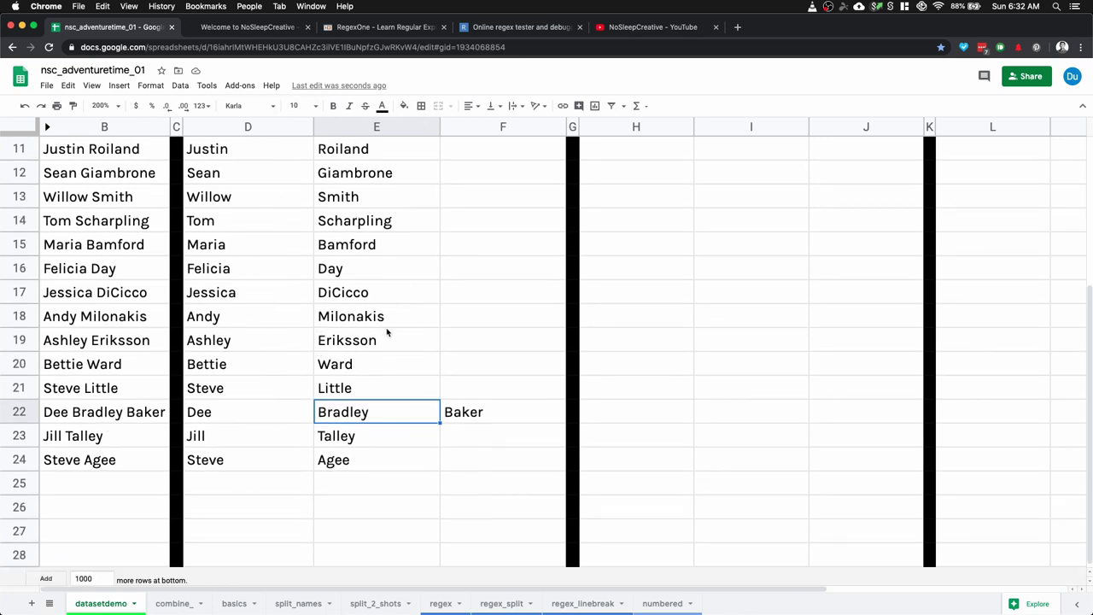
pyautogui.scroll(10, 389, 328)
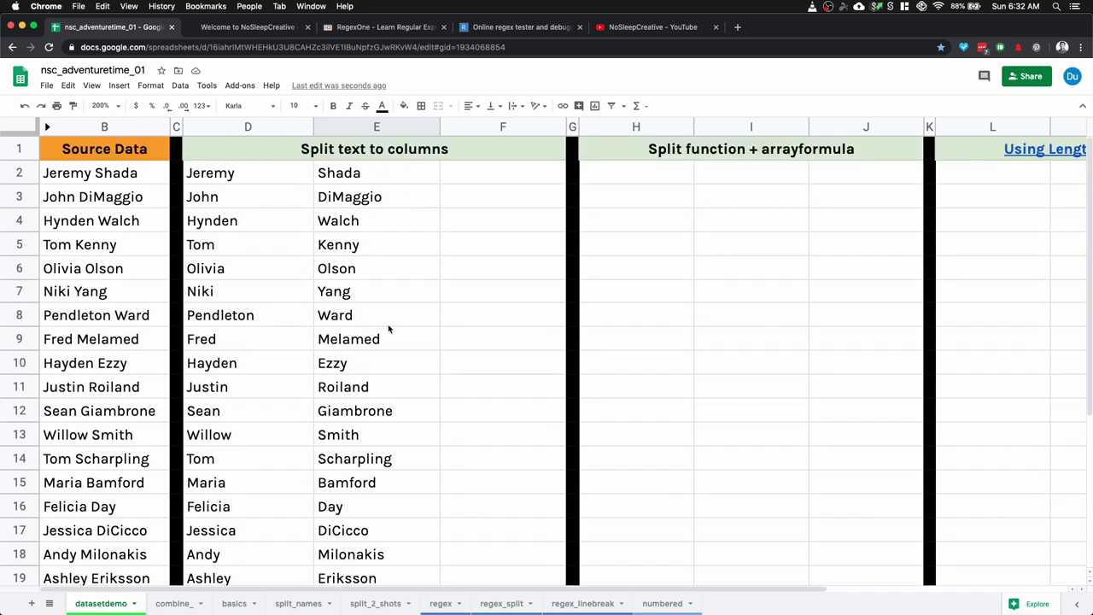
# Hide columns D through G
pyautogui.moveTo(572, 126); pyautogui.dragTo(248, 126)
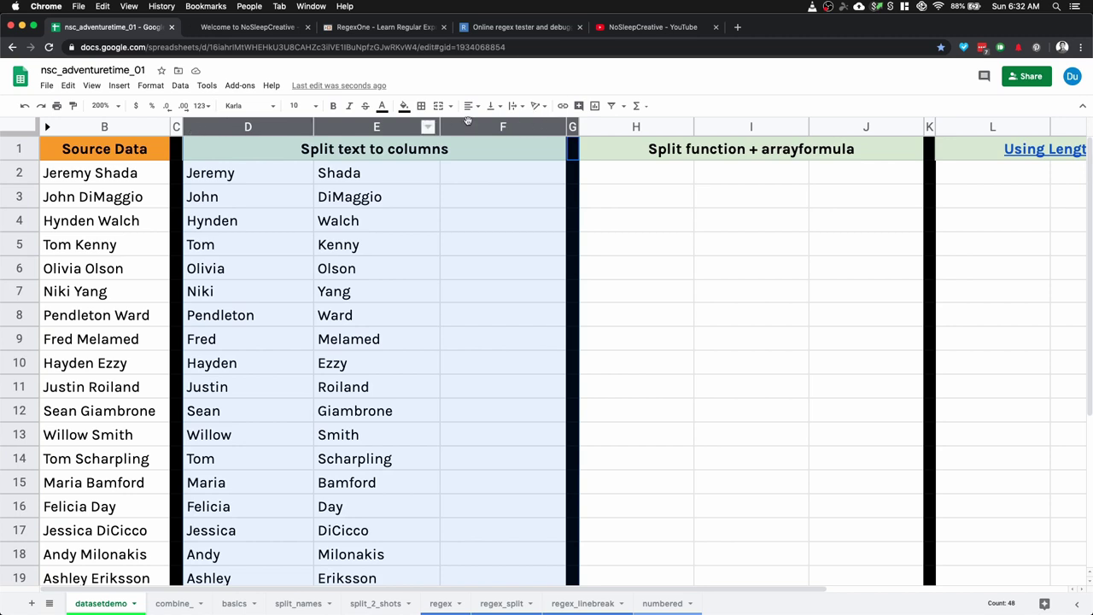
pyautogui.rightClick(469, 126)
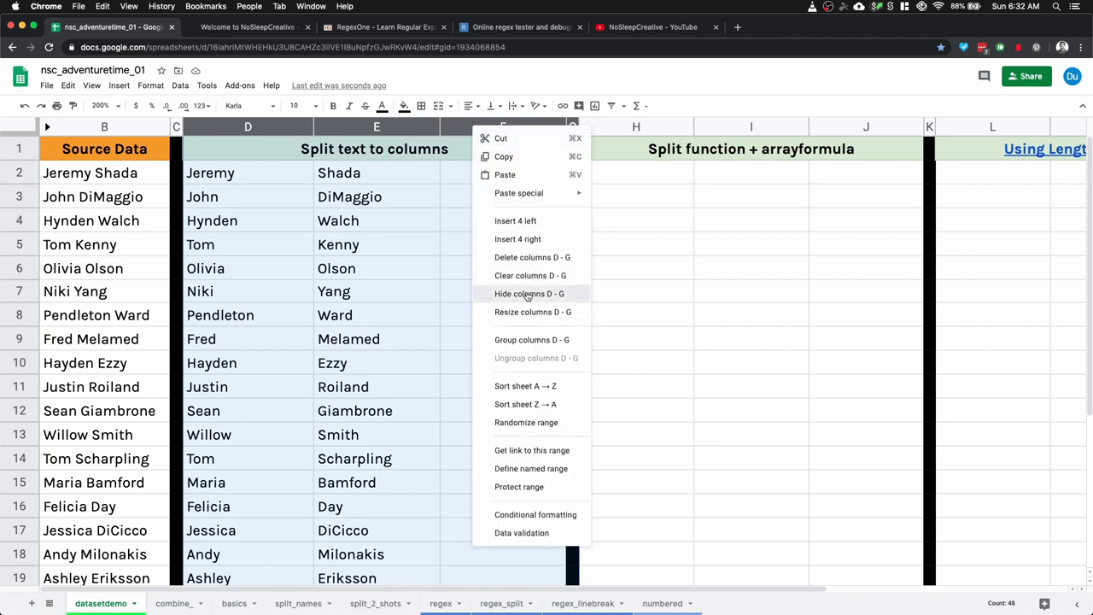
pyautogui.click(523, 295)
# Enter =split(B2," ") in H2 to split Jeremy Shada across H2 and I2
pyautogui.click(265, 213)
pyautogui.click(232, 176)
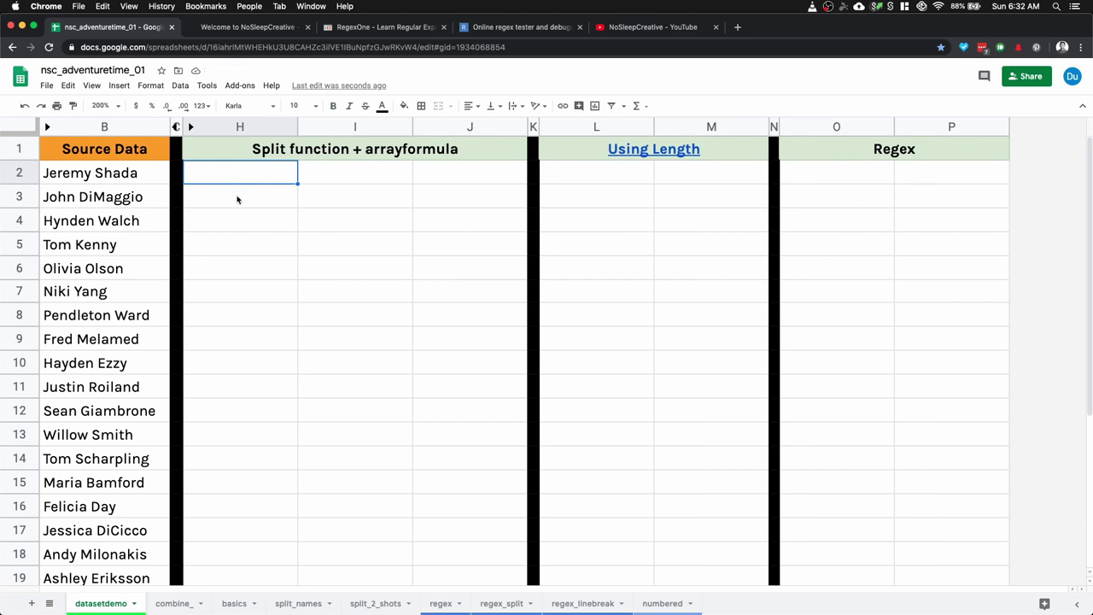
pyautogui.write('=')
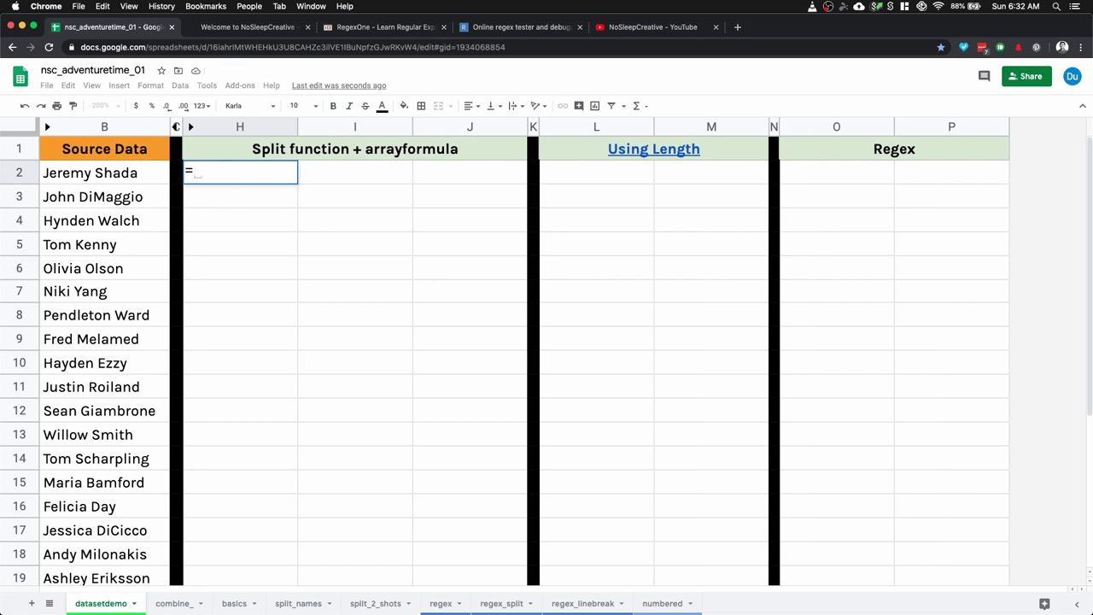
pyautogui.write('split')
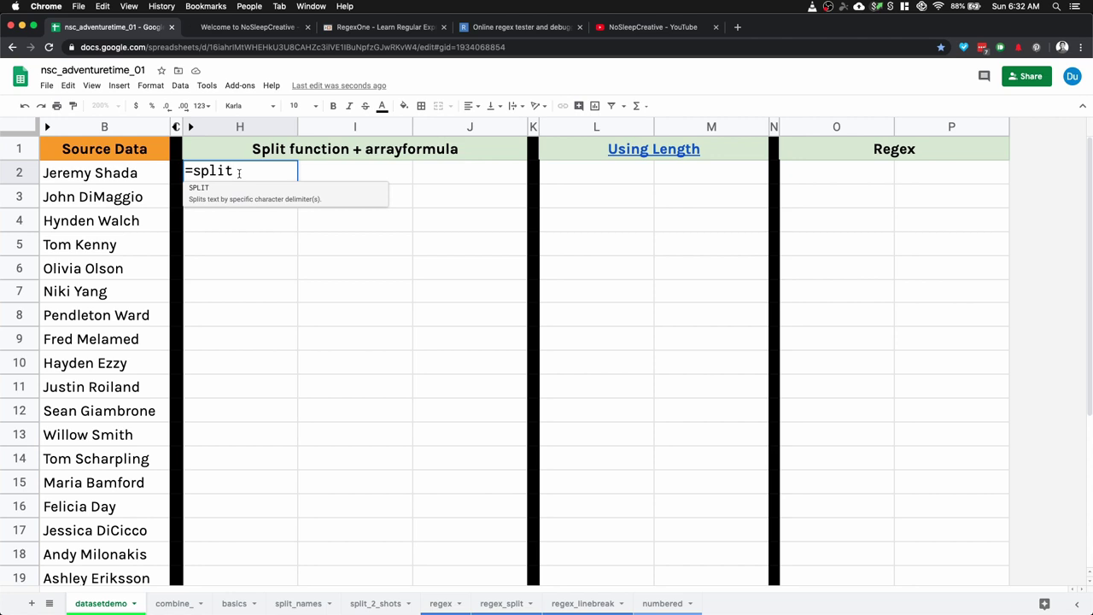
pyautogui.write('(')
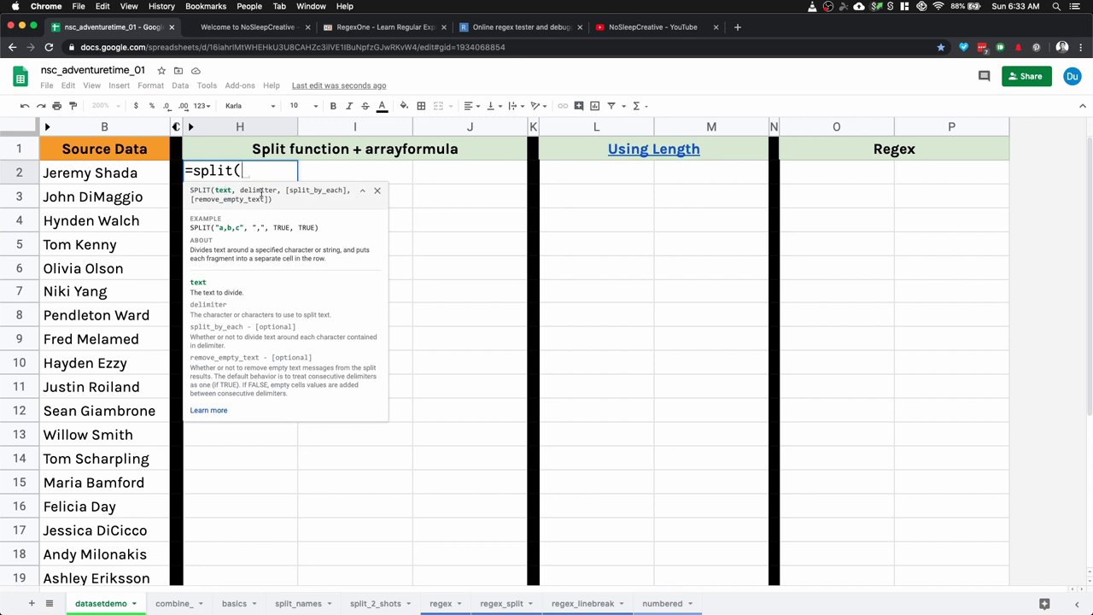
pyautogui.click(114, 176)
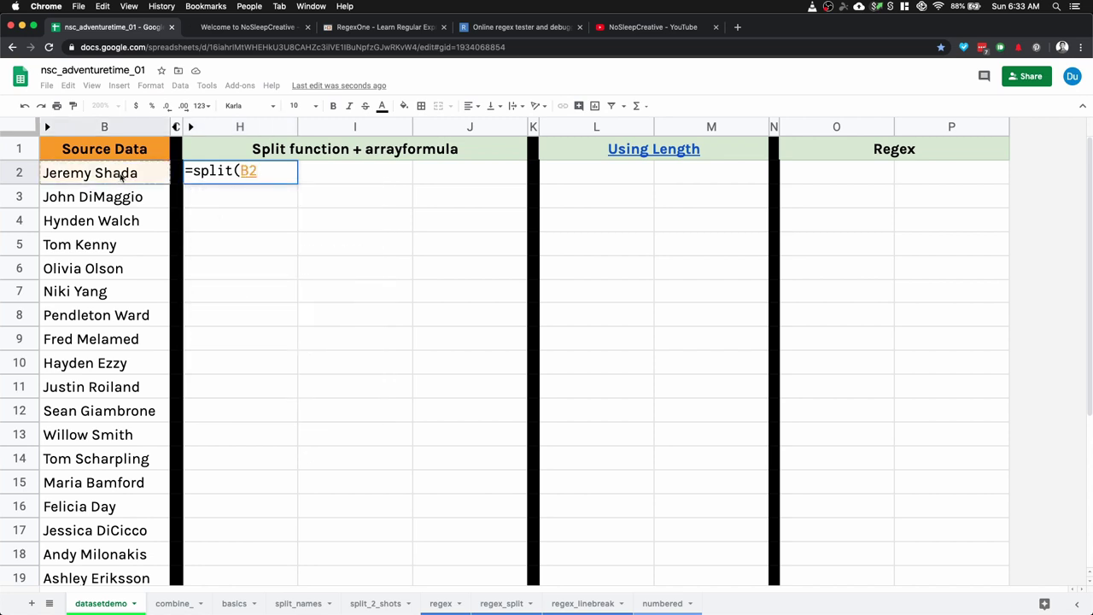
pyautogui.write(',"')
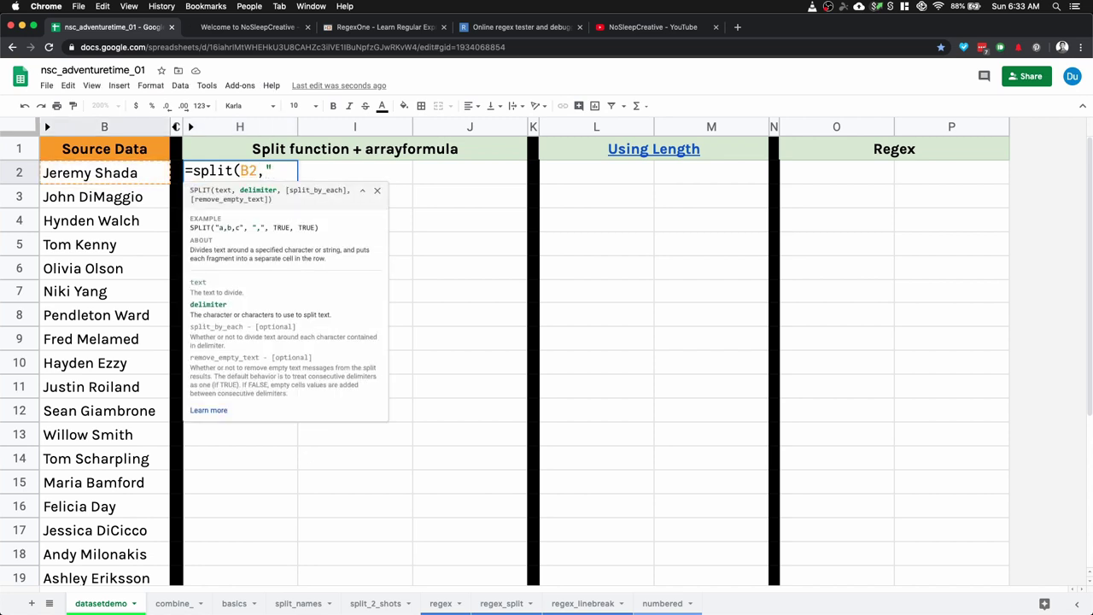
pyautogui.write(' "')
pyautogui.press('Return')
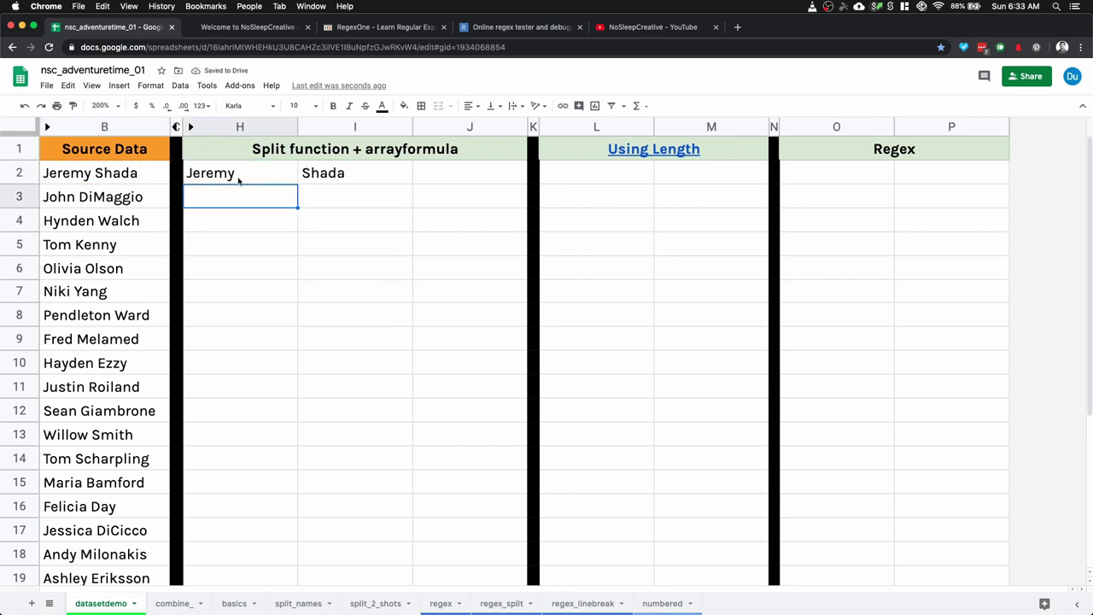
# Fill the H2 split formula down to H18, then on down to row 24
pyautogui.doubleClick(251, 176)
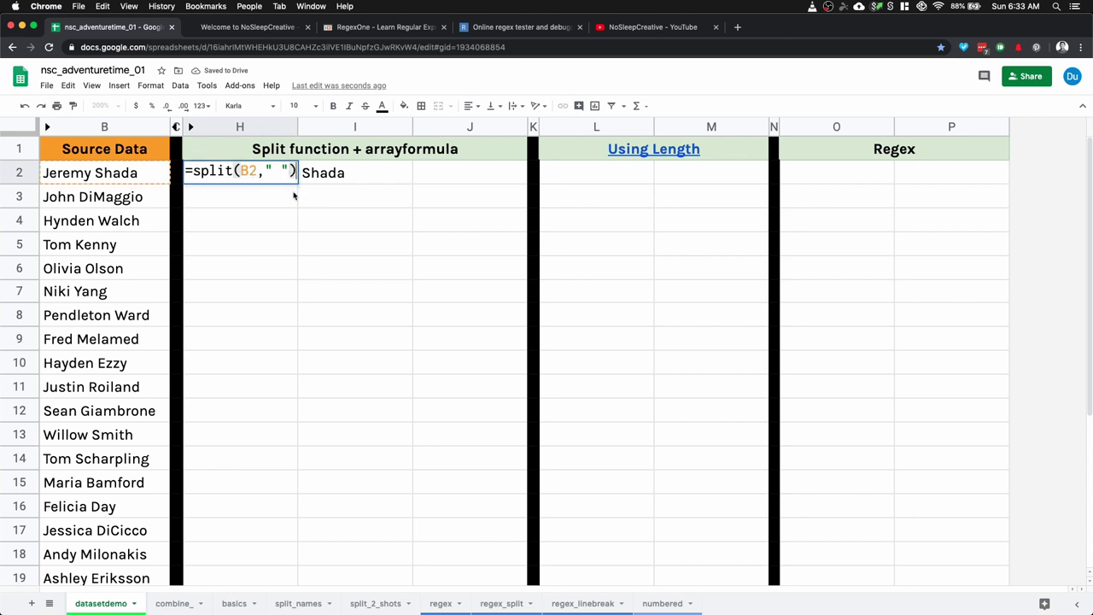
pyautogui.press('Return')
pyautogui.click(291, 180)
pyautogui.moveTo(298, 184); pyautogui.dragTo(288, 554)
pyautogui.scroll(-5, 293, 513)
pyautogui.click(301, 433)
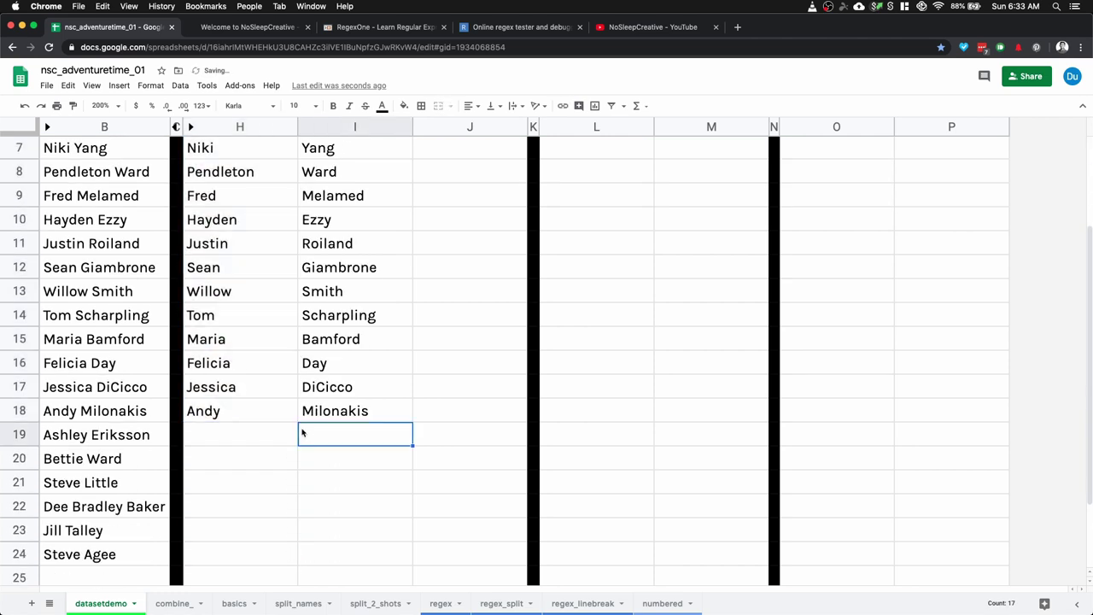
pyautogui.click(288, 416)
pyautogui.moveTo(296, 422); pyautogui.dragTo(282, 565)
pyautogui.scroll(-5, 286, 513)
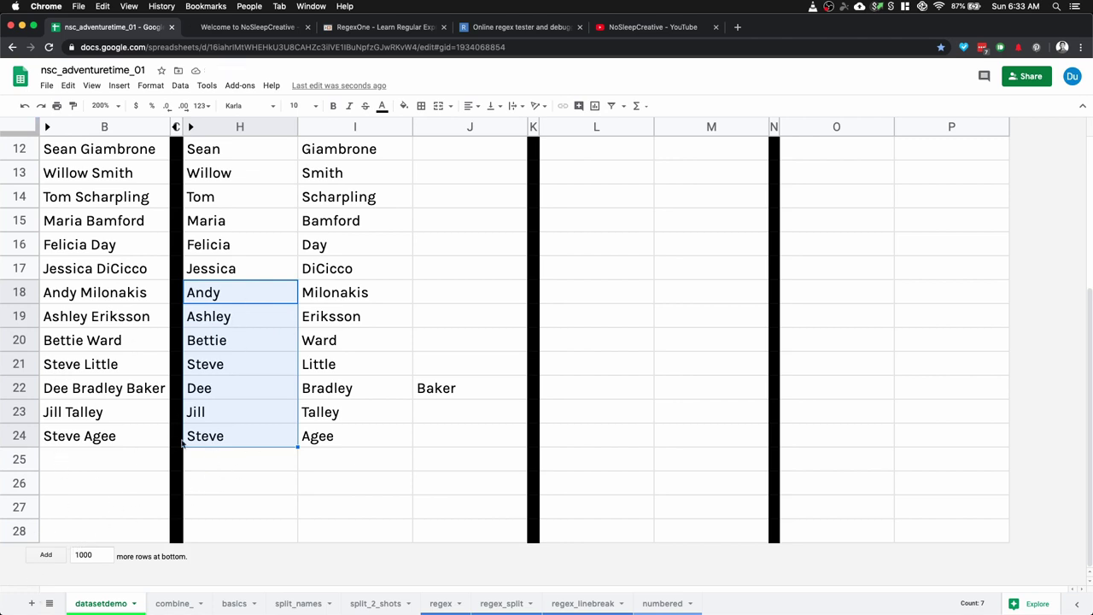
pyautogui.scroll(6, 290, 267)
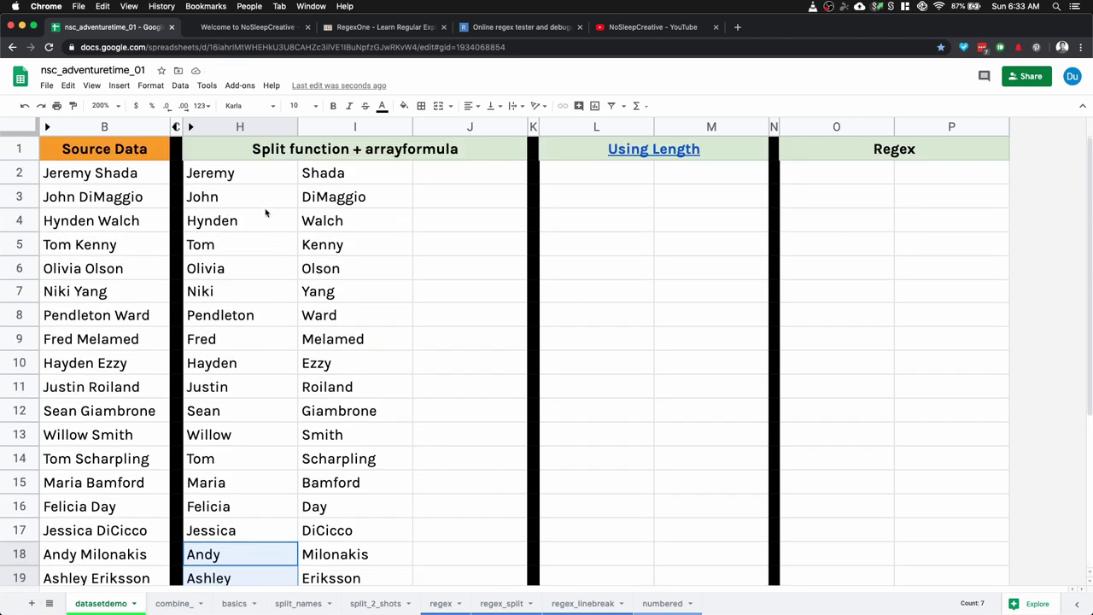
# Undo the copied split formulas below row 2, keeping only the one in H2
pyautogui.click(262, 175)
pyautogui.write('=split(B2," ")')
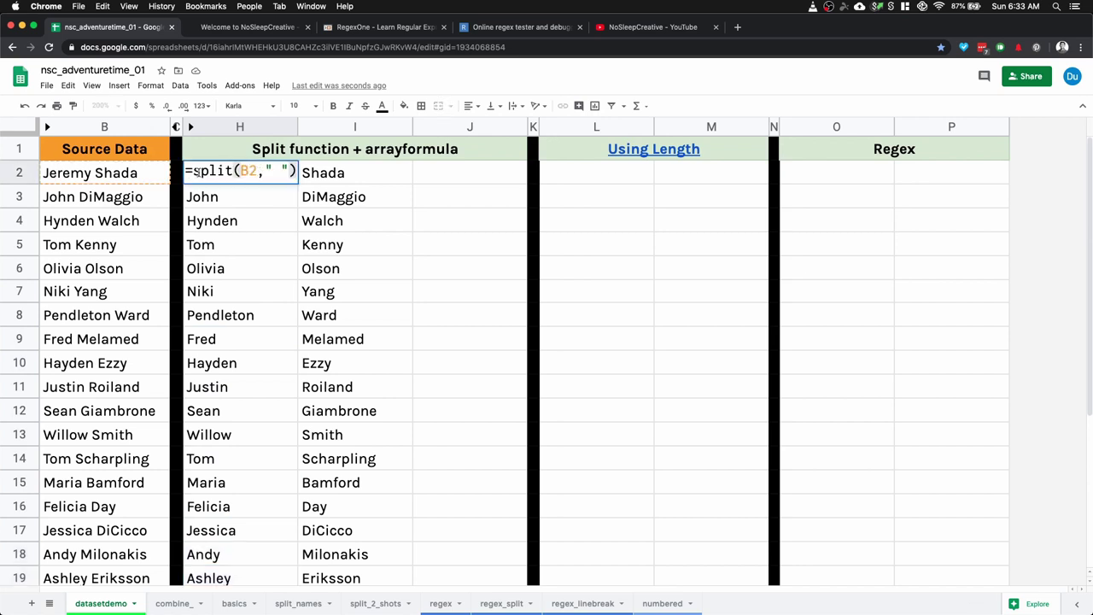
pyautogui.click(193, 171)
pyautogui.write('a')
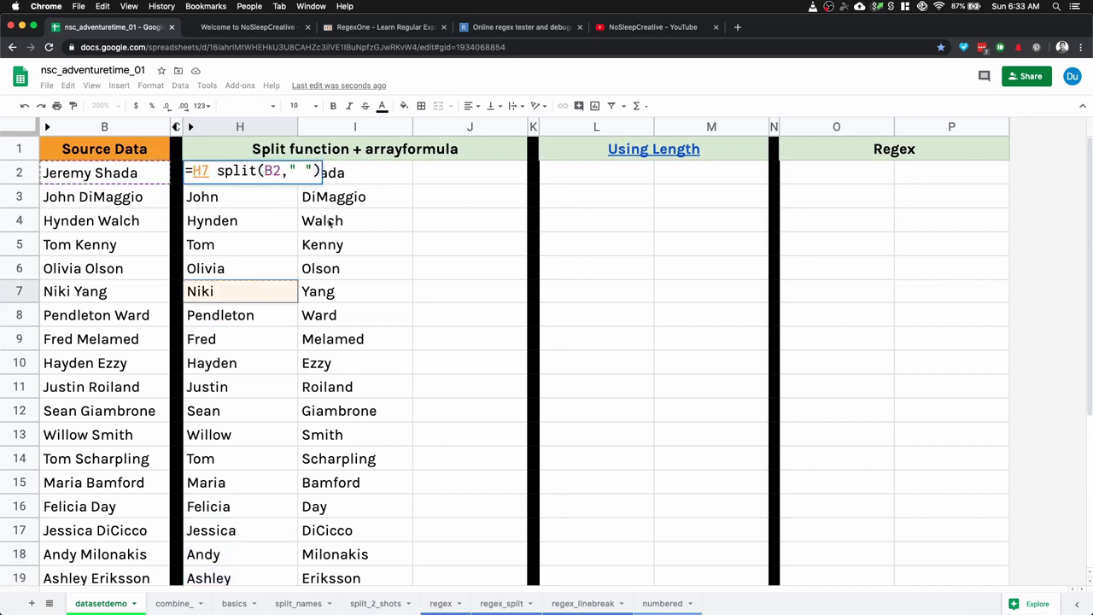
pyautogui.press('Escape')
pyautogui.hotkey('ctrl', 'z')
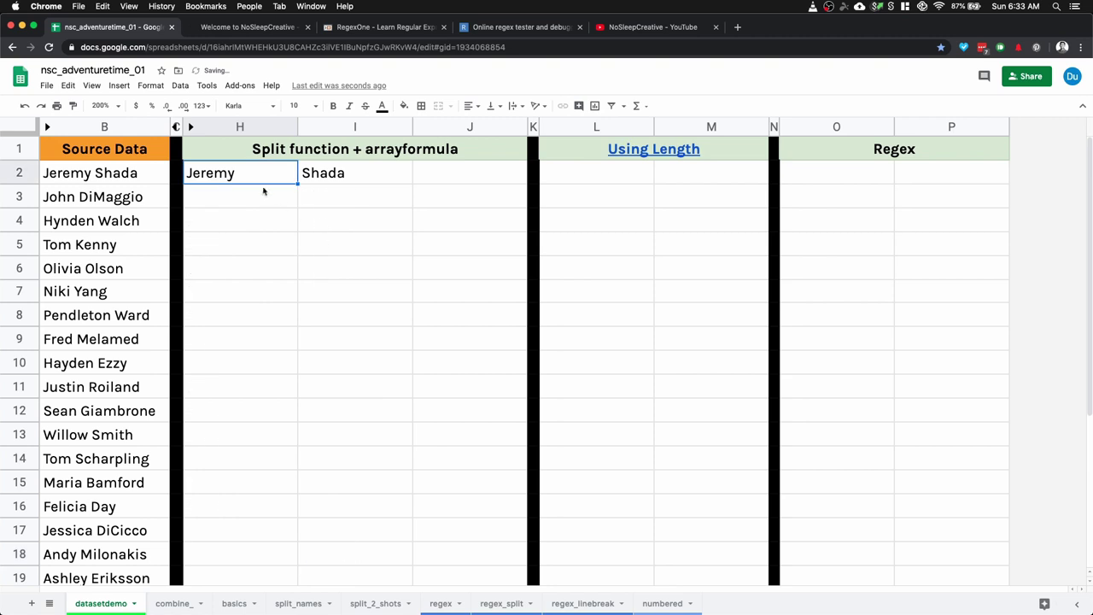
# Rewrite H2 as =arrayformula(split(B2:B," ")), leaving #VALUE! errors in empty rows like H25
pyautogui.doubleClick(257, 182)
pyautogui.click(193, 171)
pyautogui.write('a')
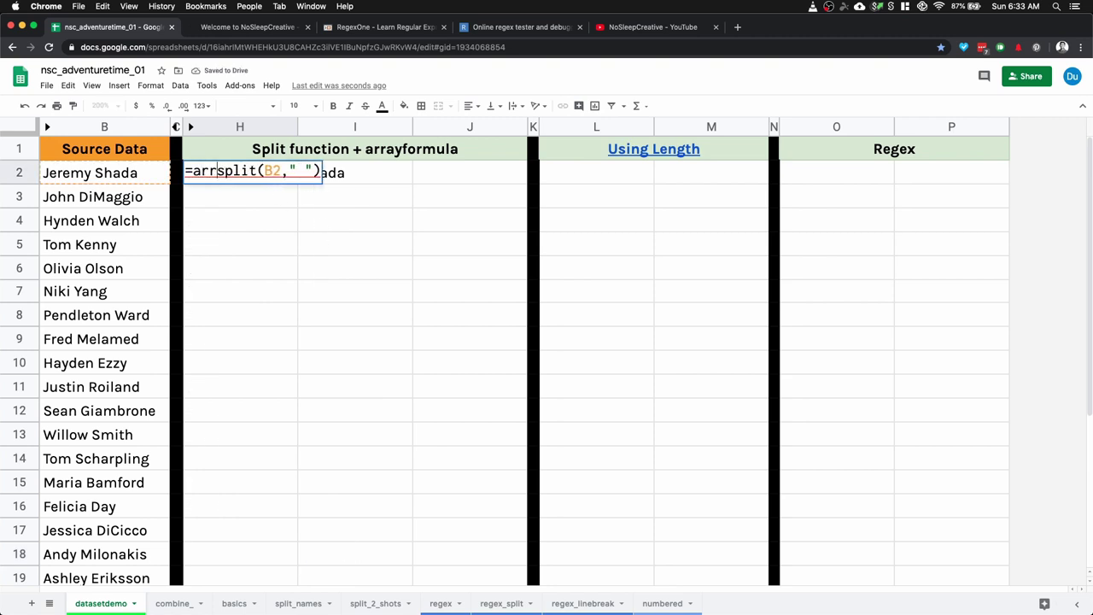
pyautogui.write('yformula')
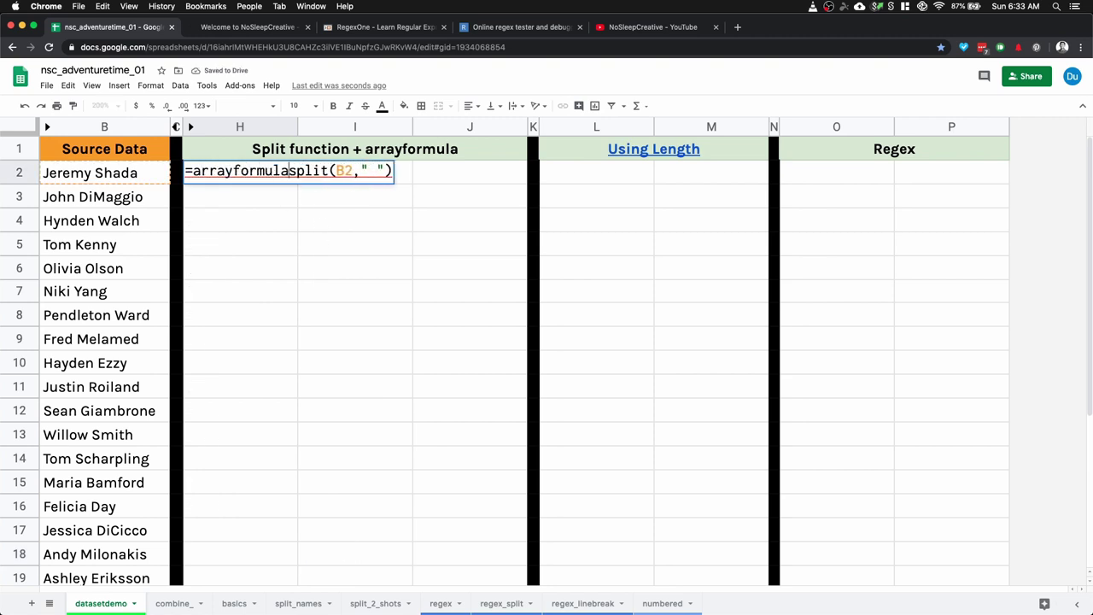
pyautogui.write('(')
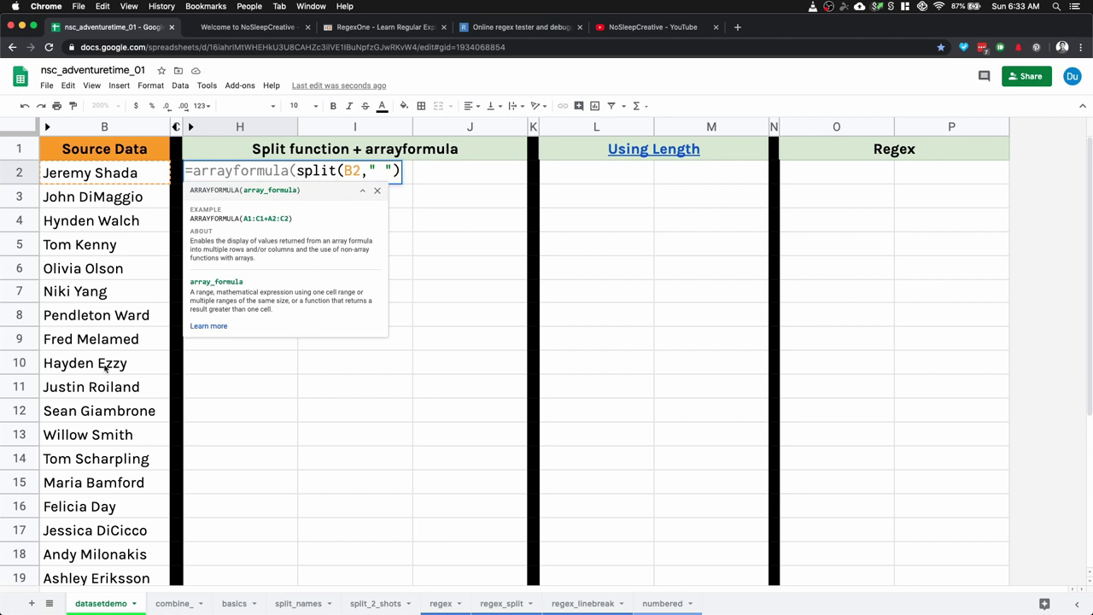
pyautogui.click(362, 174)
pyautogui.write(':B')
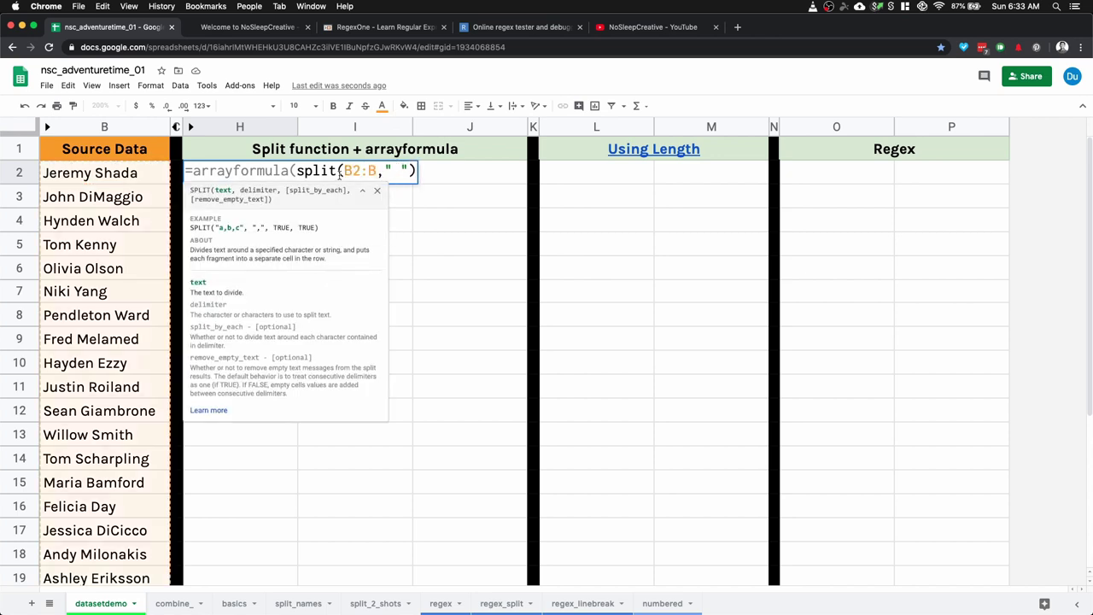
pyautogui.press('Return')
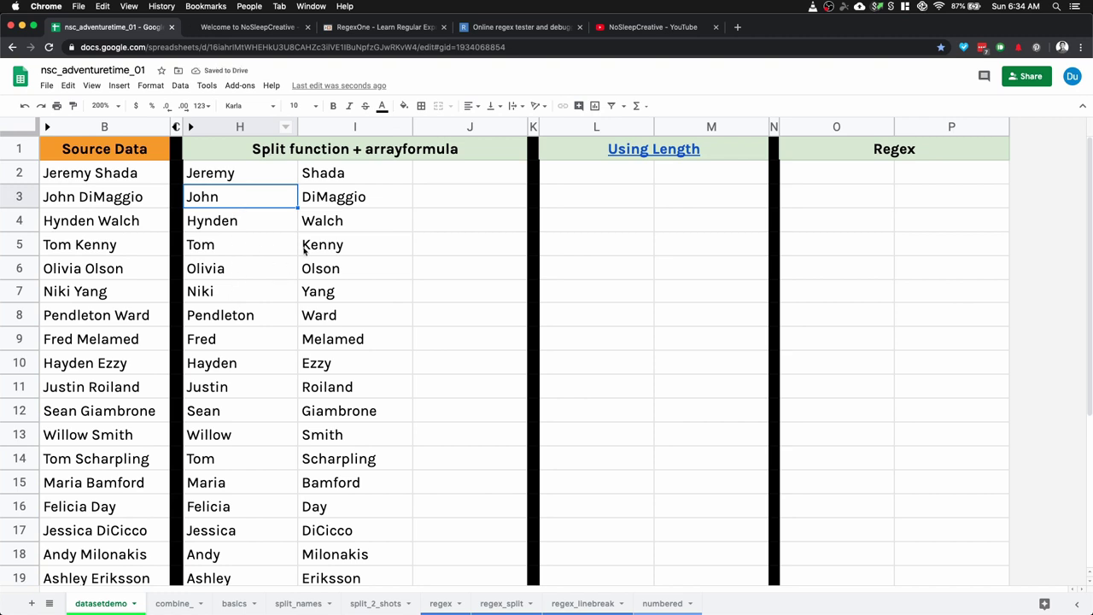
pyautogui.scroll(-5, 286, 389)
pyautogui.scroll(-2, 286, 387)
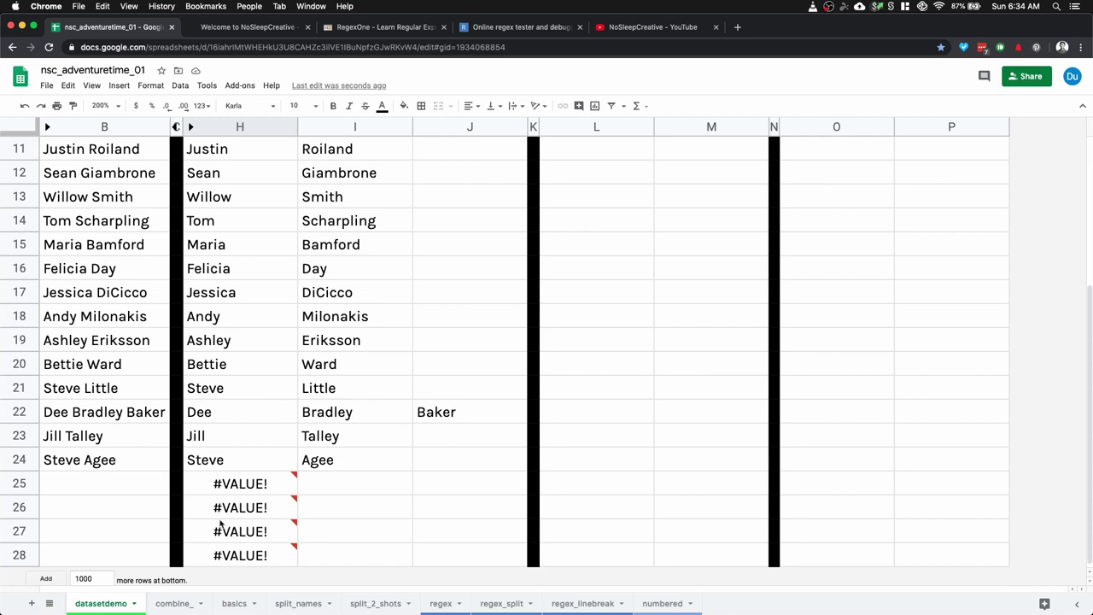
pyautogui.click(244, 490)
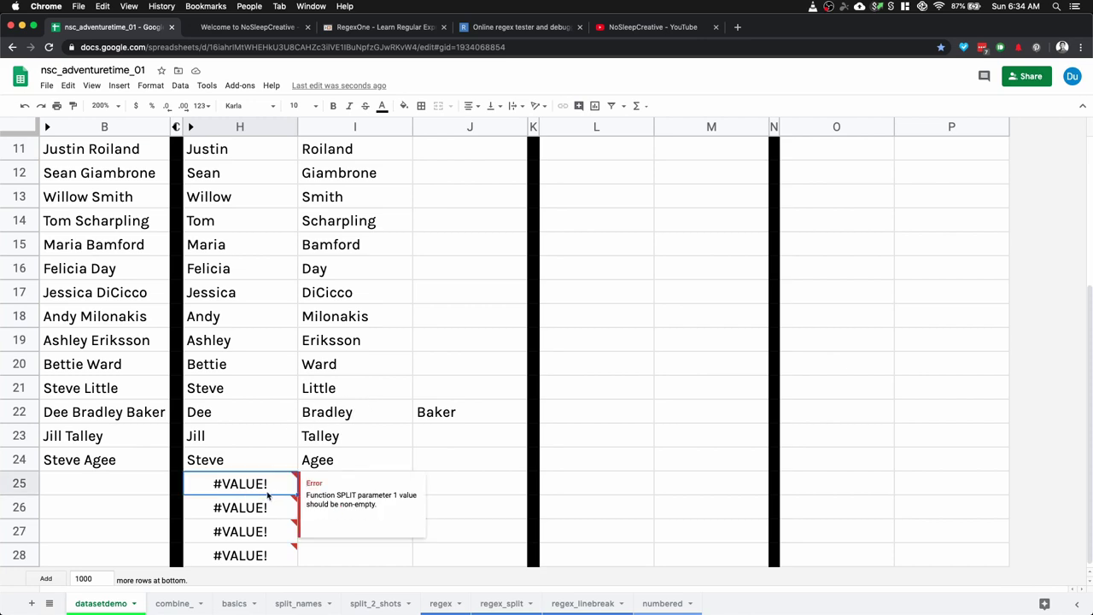
pyautogui.scroll(5, 272, 437)
pyautogui.doubleClick(270, 172)
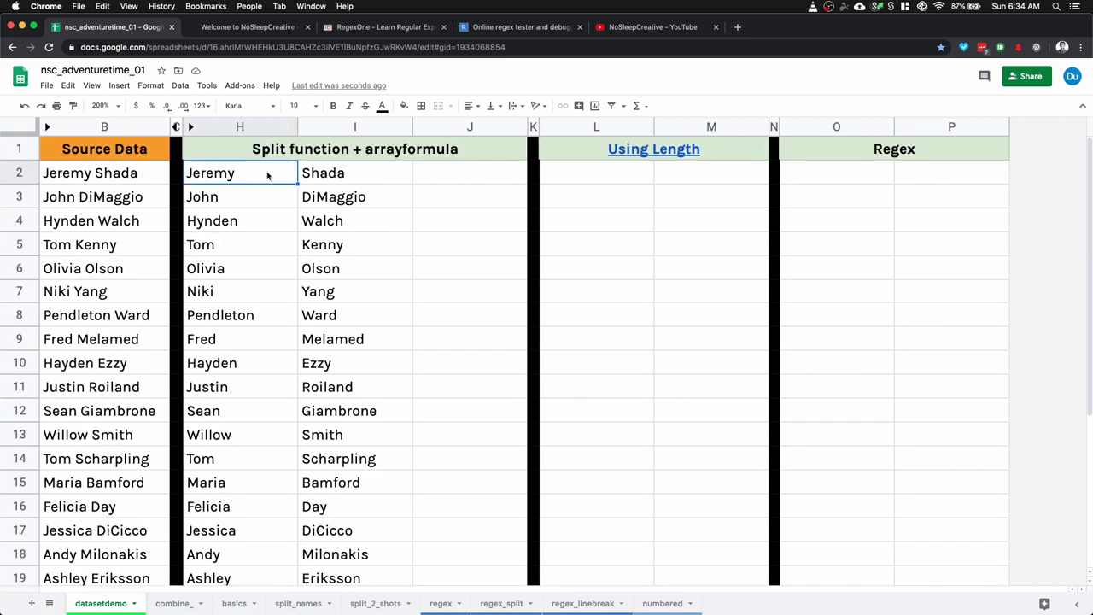
# Change H2 to =arrayformula(iferror(split(B2:B," "))) so empty rows stay blank
pyautogui.click(296, 171)
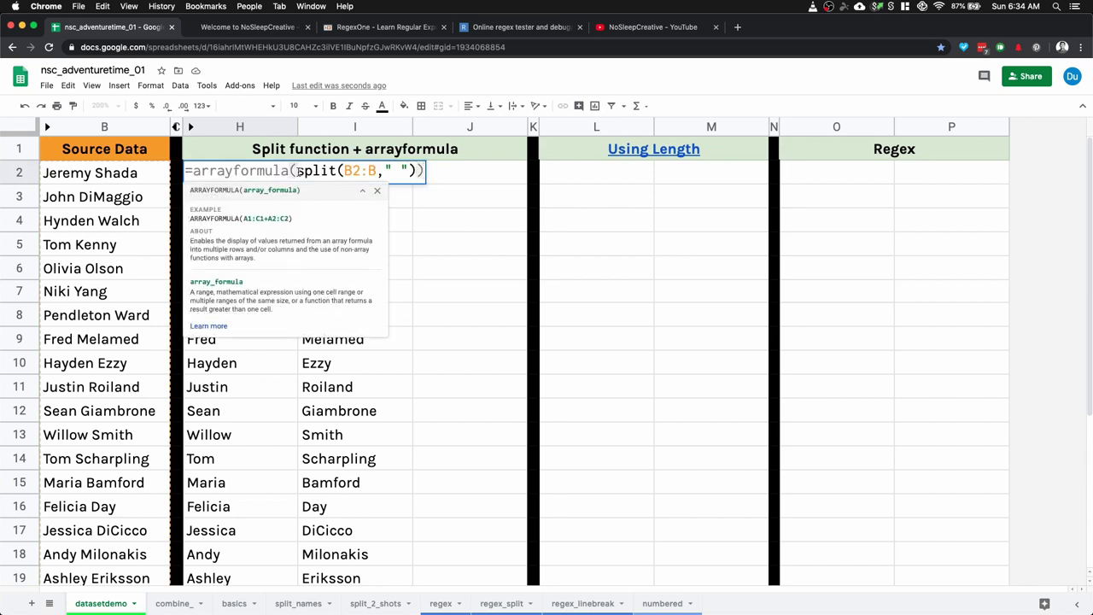
pyautogui.write('iferror(')
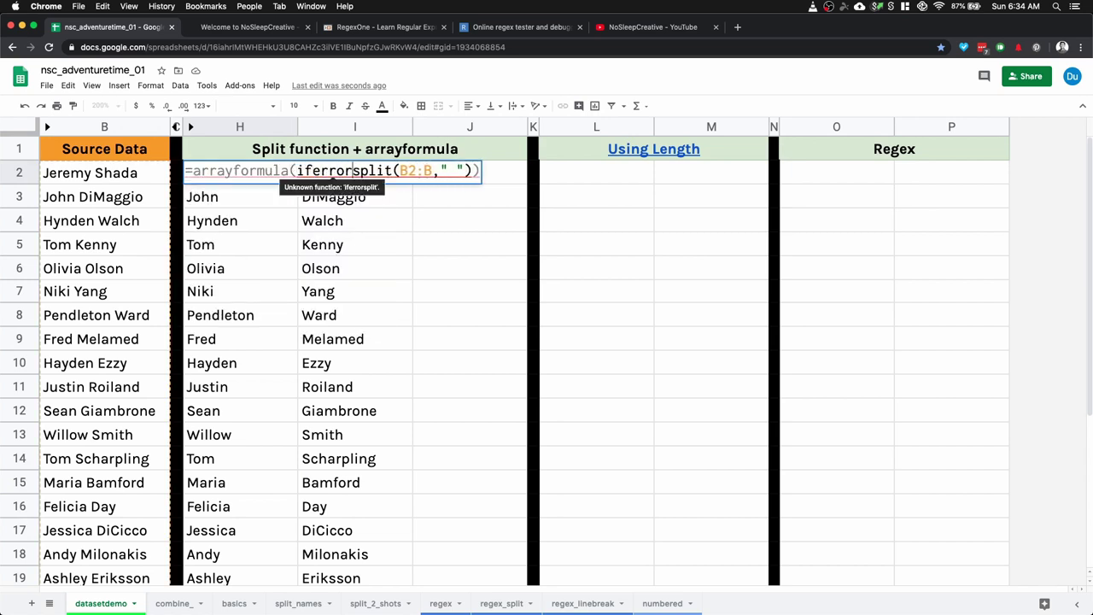
pyautogui.press('Return')
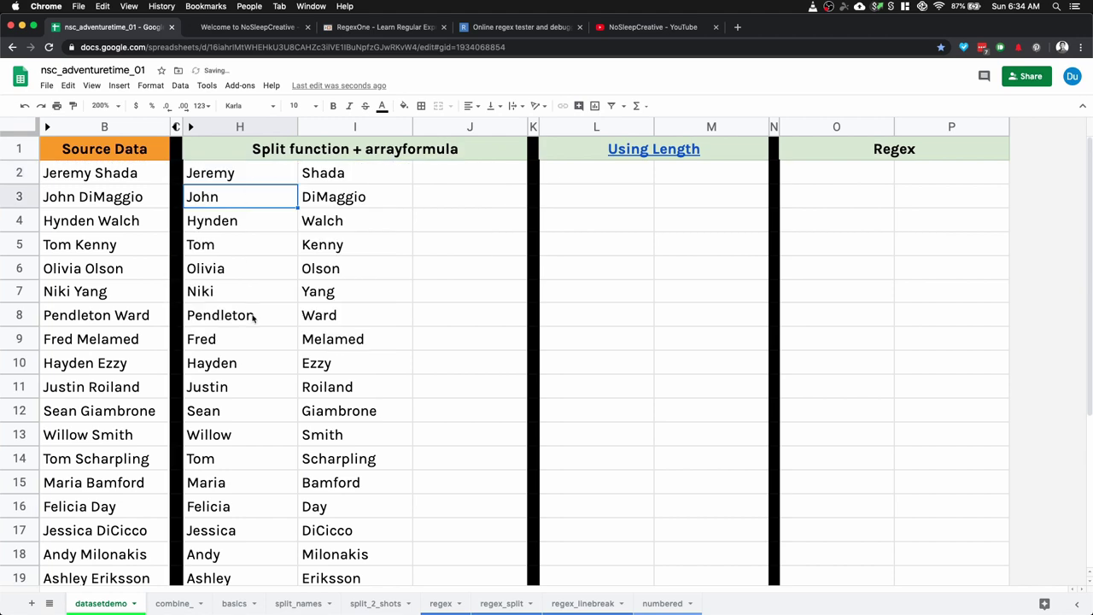
pyautogui.scroll(-5, 254, 325)
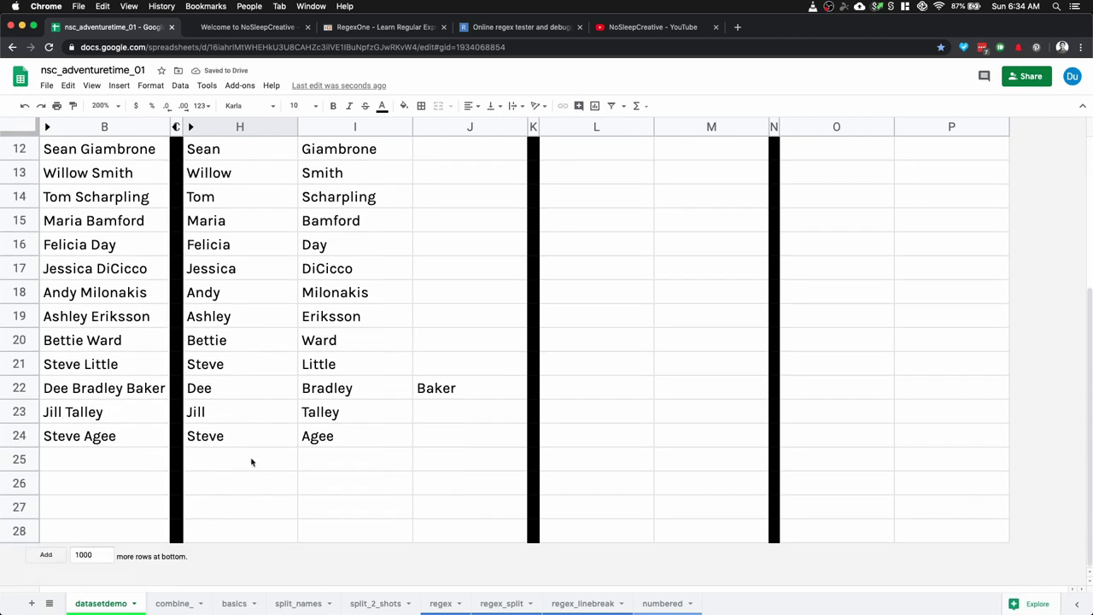
pyautogui.scroll(5, 256, 442)
pyautogui.doubleClick(270, 173)
pyautogui.doubleClick(322, 171)
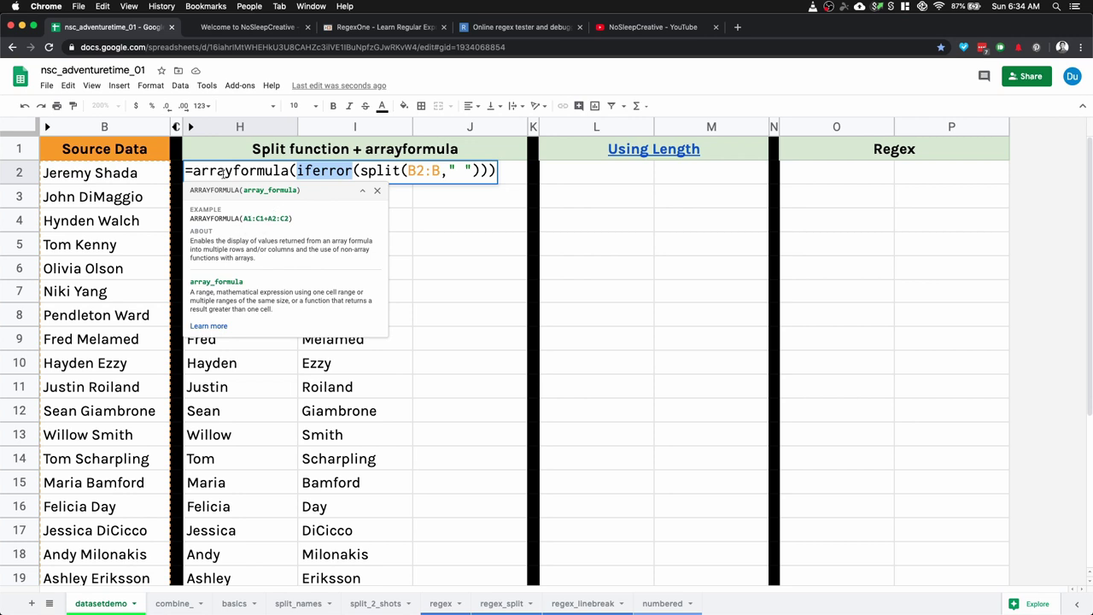
pyautogui.click(338, 169)
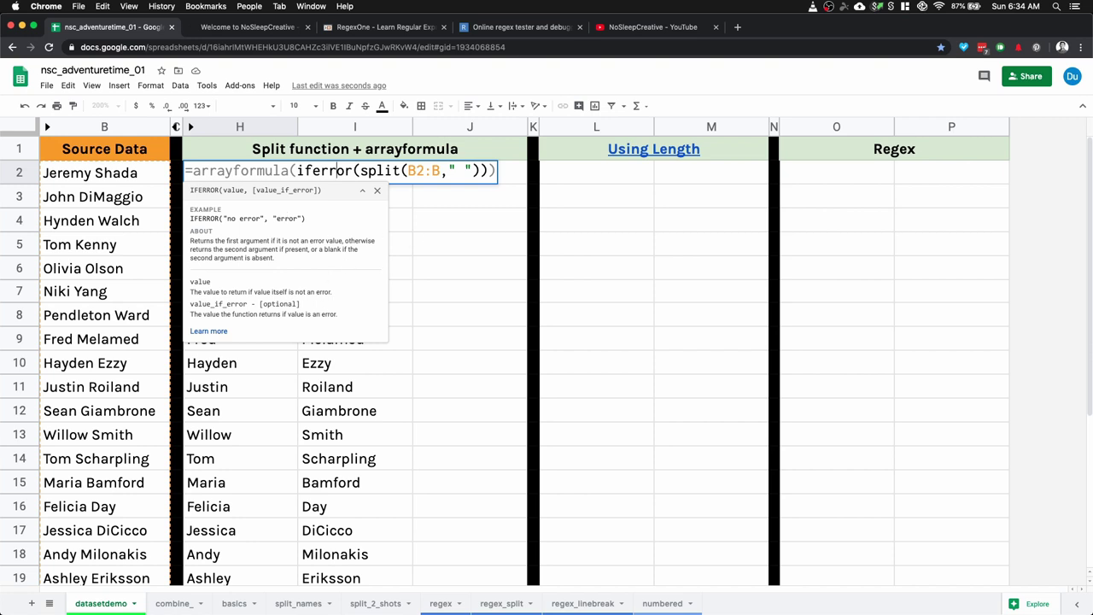
pyautogui.press('Return')
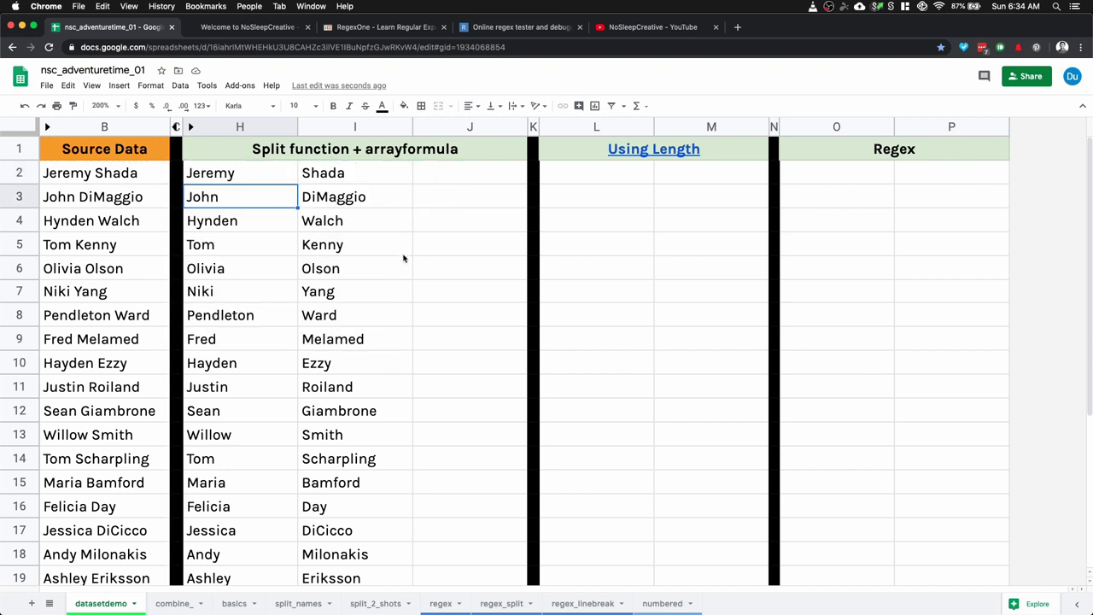
# Select columns H through J
pyautogui.scroll(-5, 404, 258)
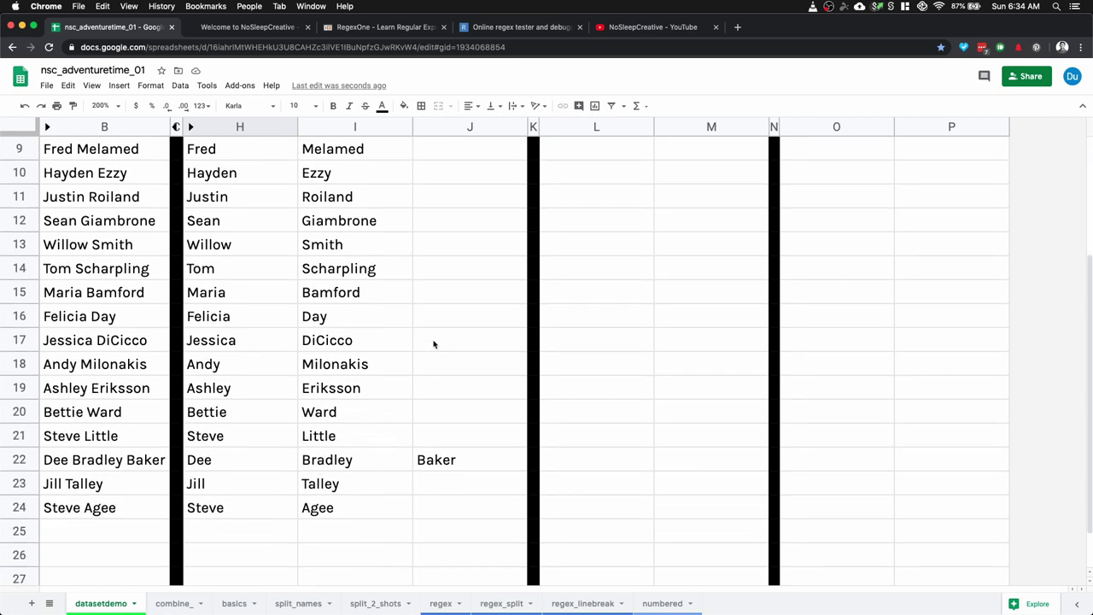
pyautogui.click(452, 128)
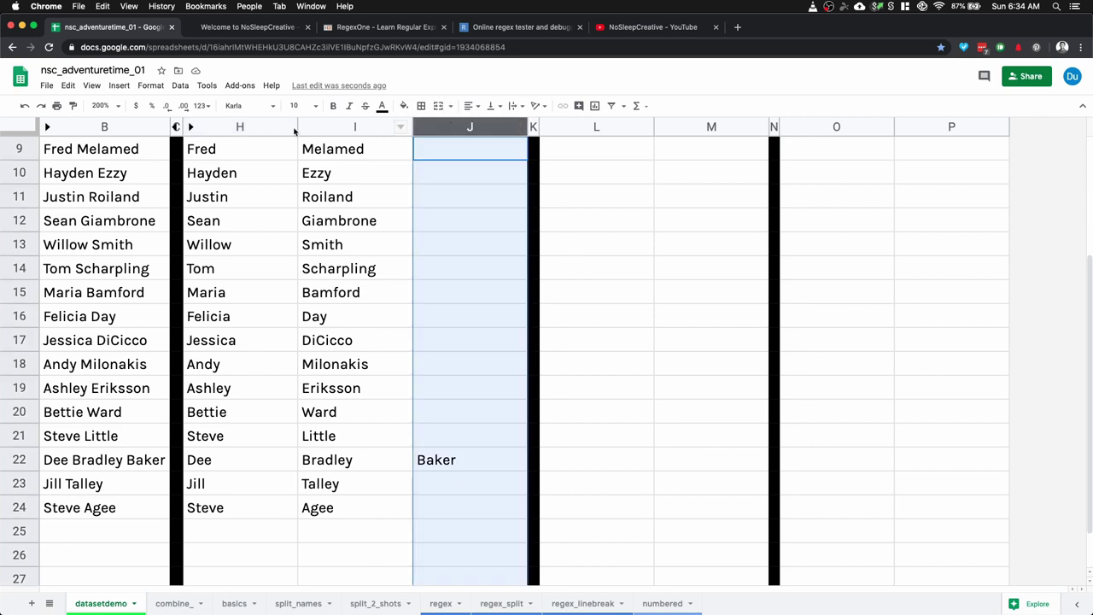
pyautogui.scroll(1, 266, 288)
pyautogui.scroll(3, 266, 288)
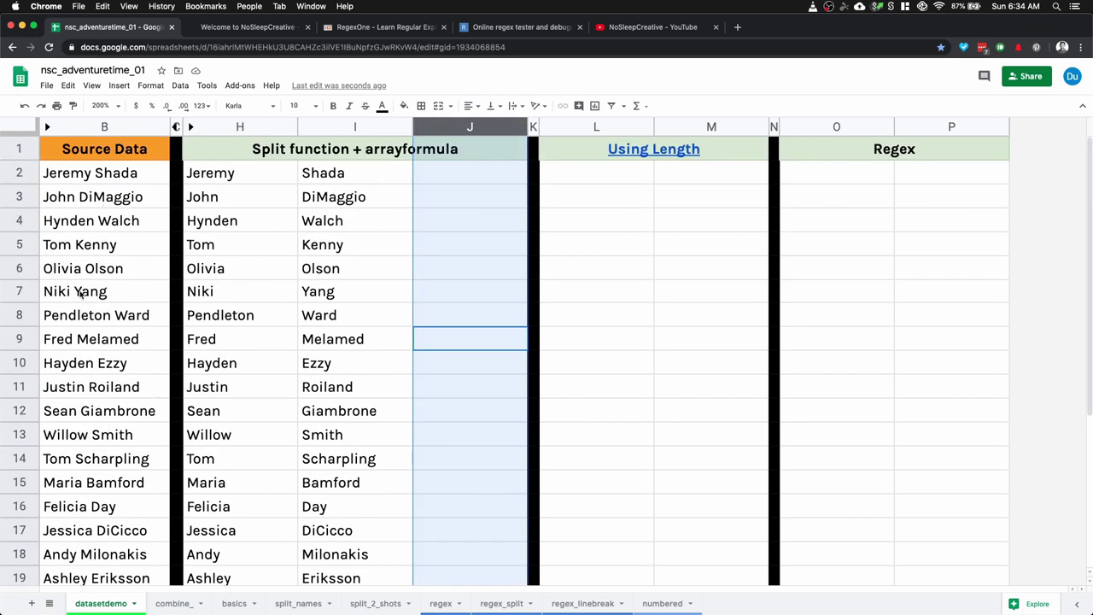
pyautogui.scroll(-4, 189, 377)
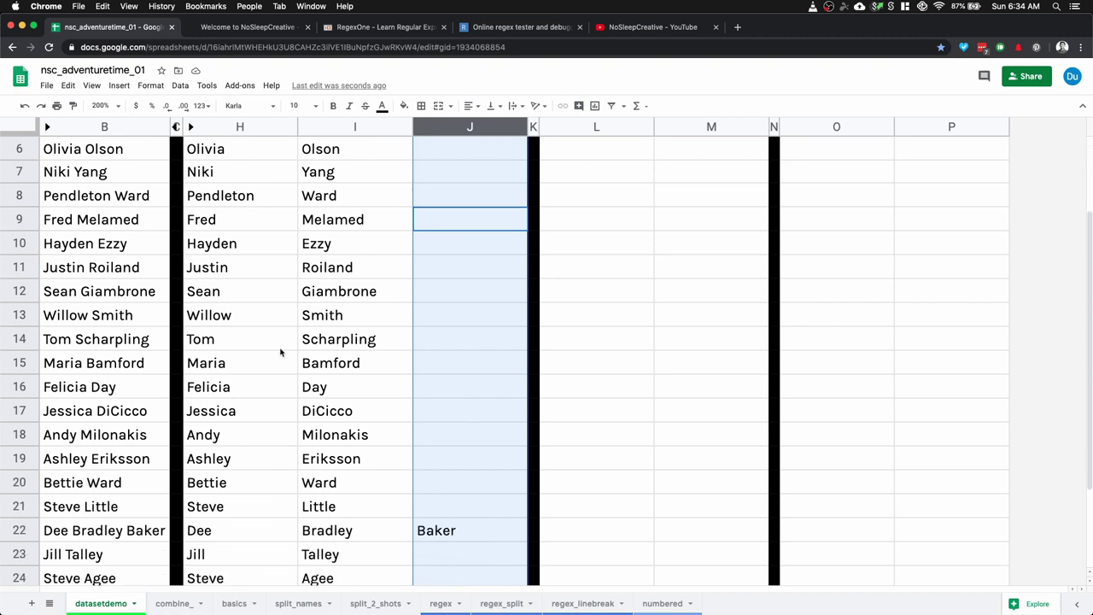
pyautogui.keyDown('shift'); pyautogui.click(248, 127); pyautogui.keyUp('shift')
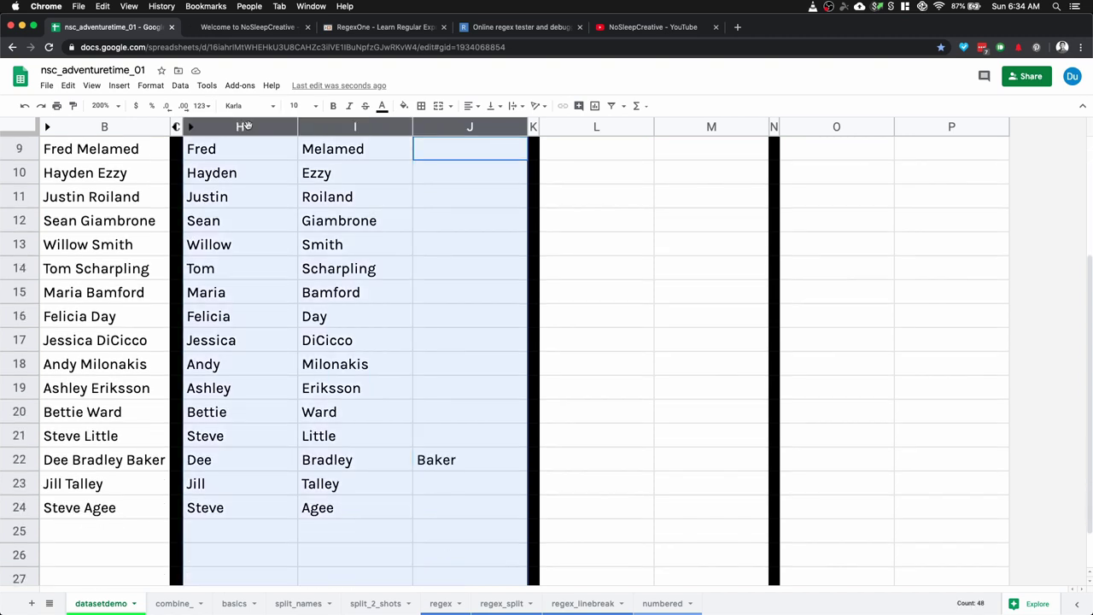
# Hide columns H–J, then enter =left(B2,7) in L2 to return Jeremy
pyautogui.rightClick(249, 128)
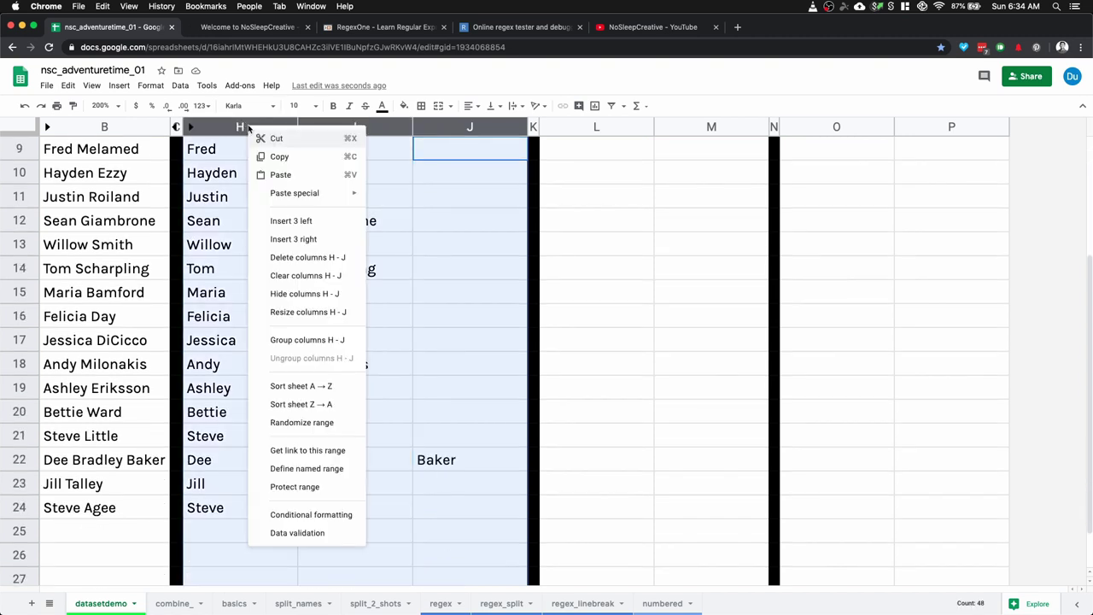
pyautogui.click(306, 296)
pyautogui.click(243, 175)
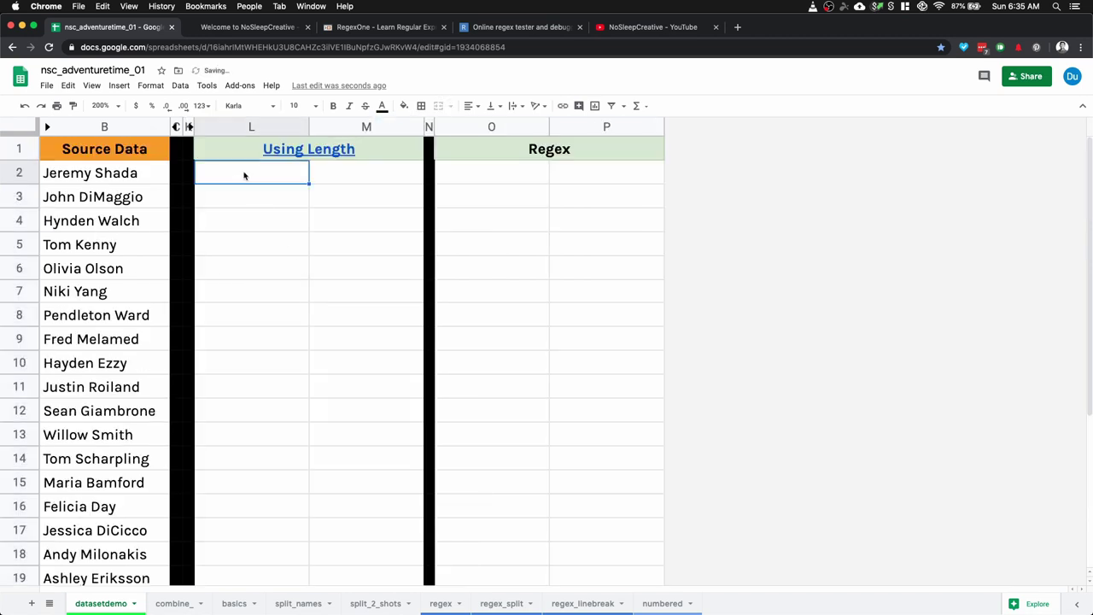
pyautogui.doubleClick(244, 173)
pyautogui.write('=left')
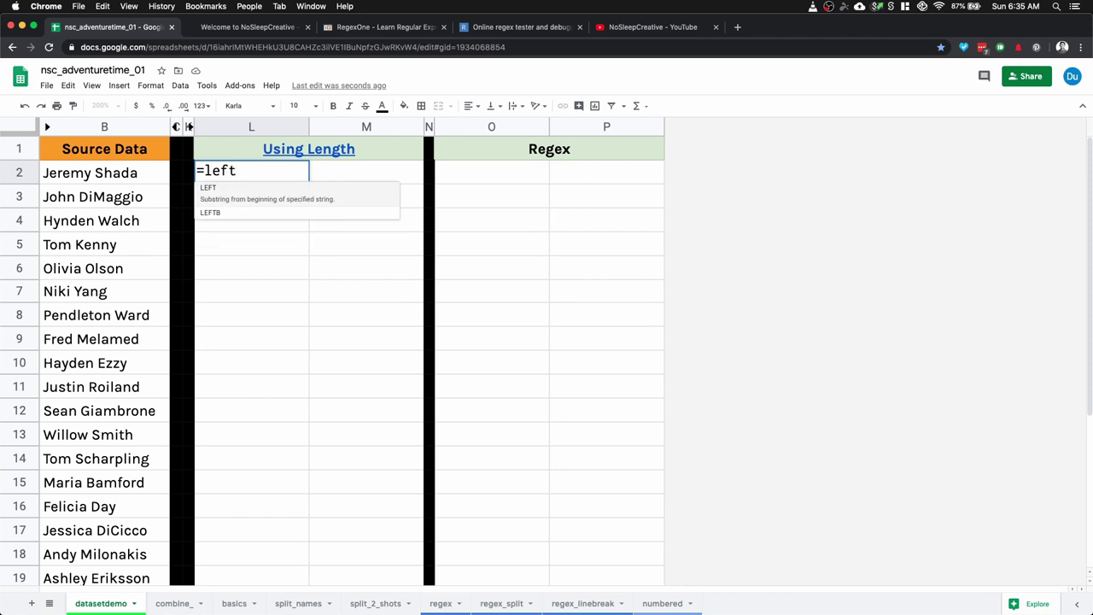
pyautogui.write('(')
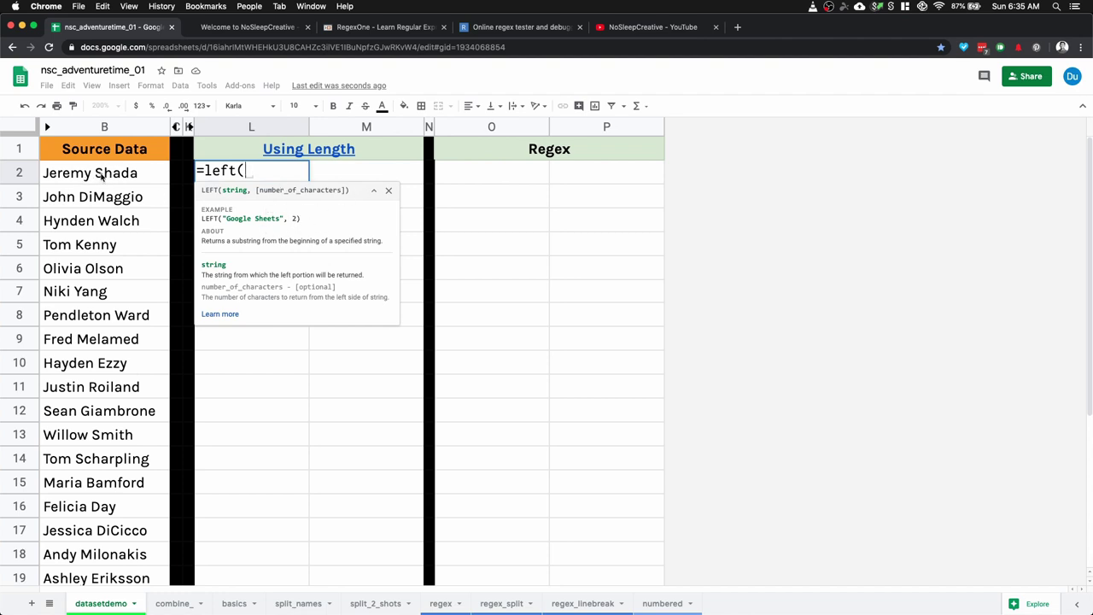
pyautogui.click(63, 181)
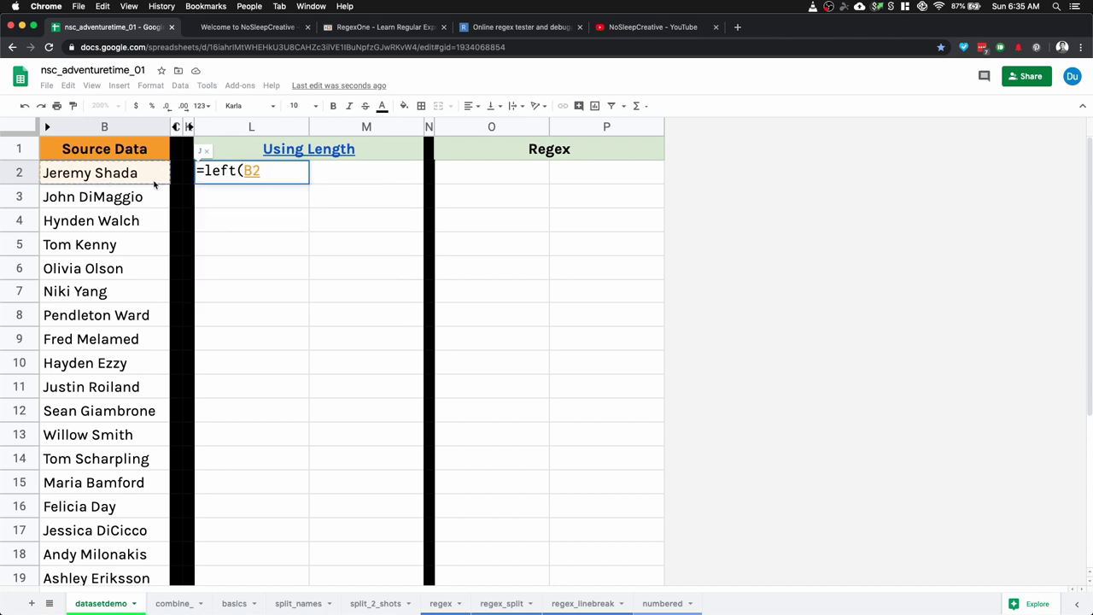
pyautogui.write(',5')
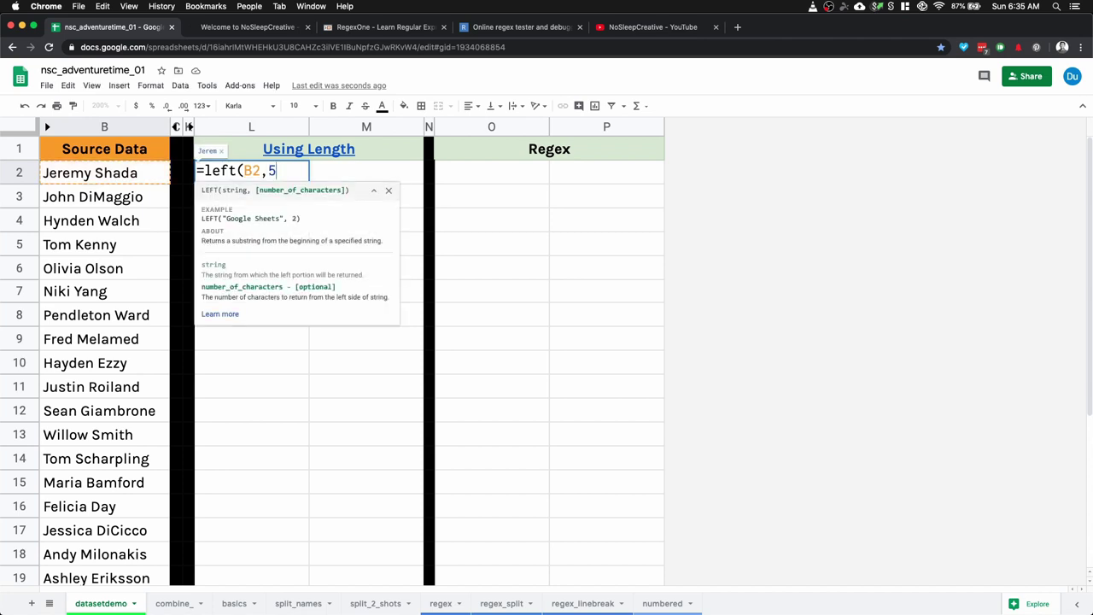
pyautogui.press('BackSpace')
pyautogui.write('7')
pyautogui.press('Return')
pyautogui.click(234, 173)
pyautogui.doubleClick(234, 173)
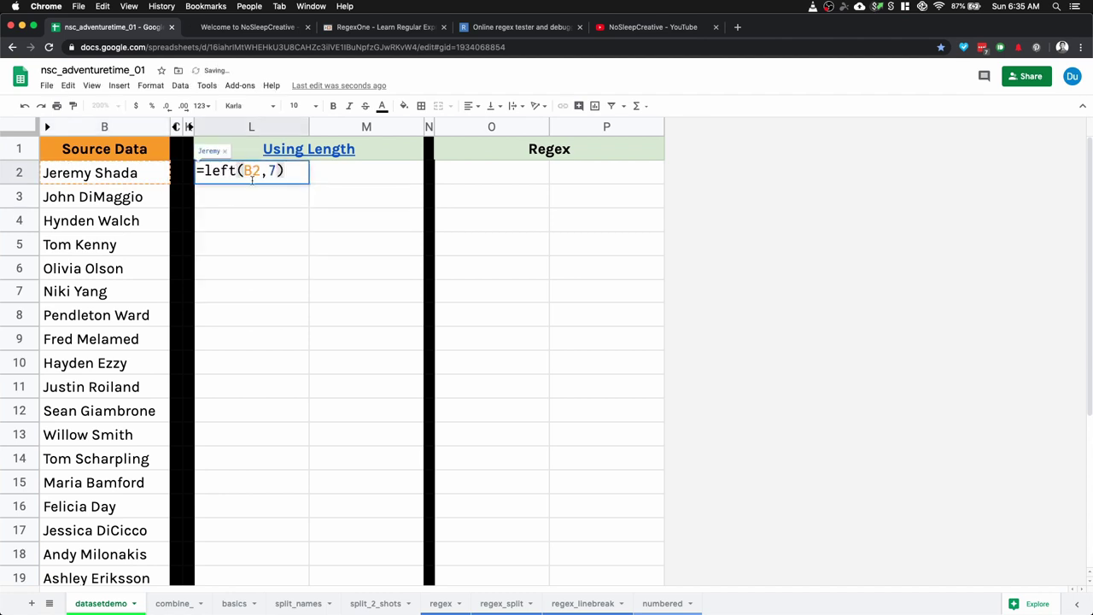
pyautogui.press('Return')
pyautogui.click(271, 169)
pyautogui.doubleClick(271, 169)
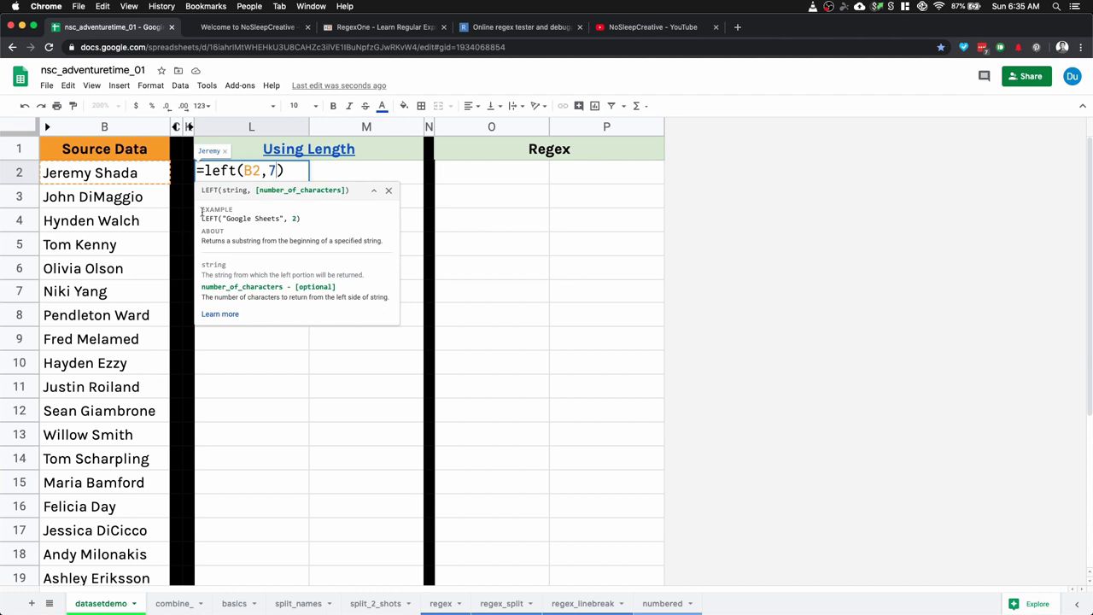
# Change L2 to =left(B2,find(" ",B2)) and fill it down to L16
pyautogui.press('BackSpace')
pyautogui.write('fin')
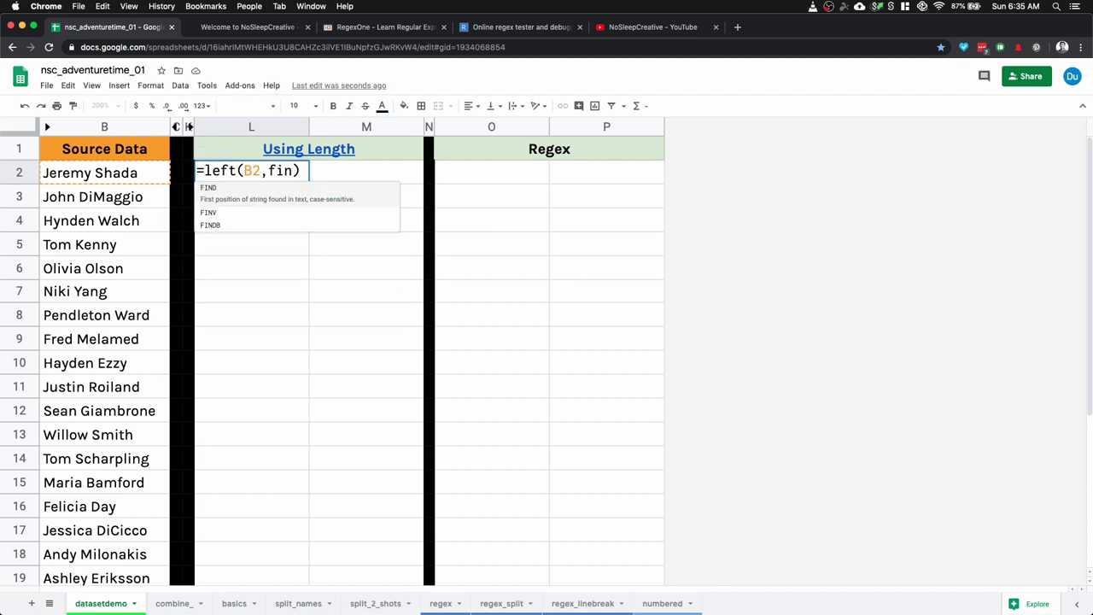
pyautogui.write('d')
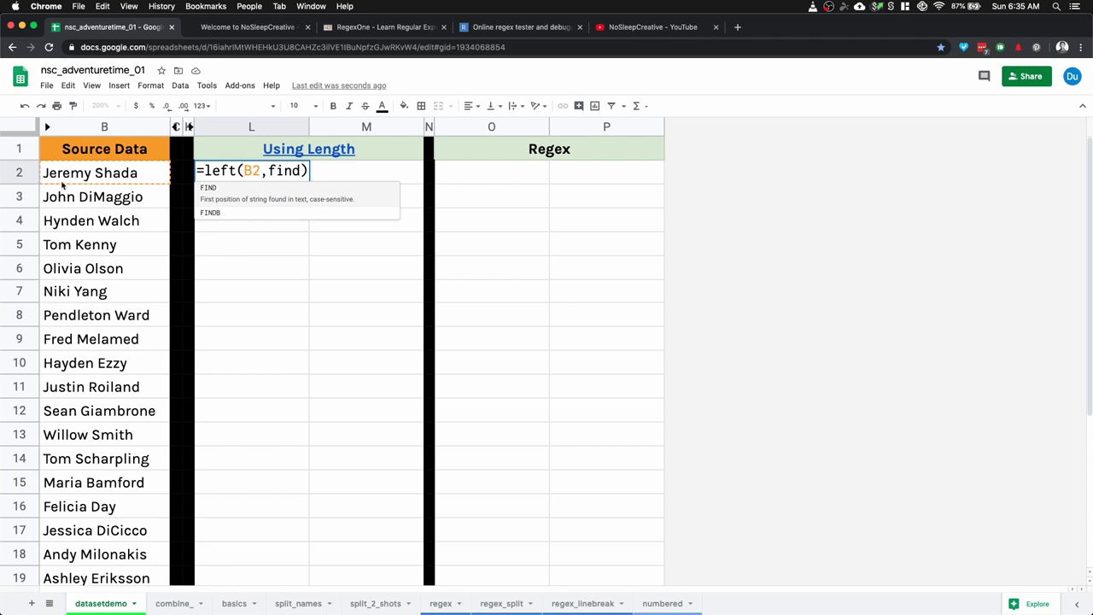
pyautogui.write('(')
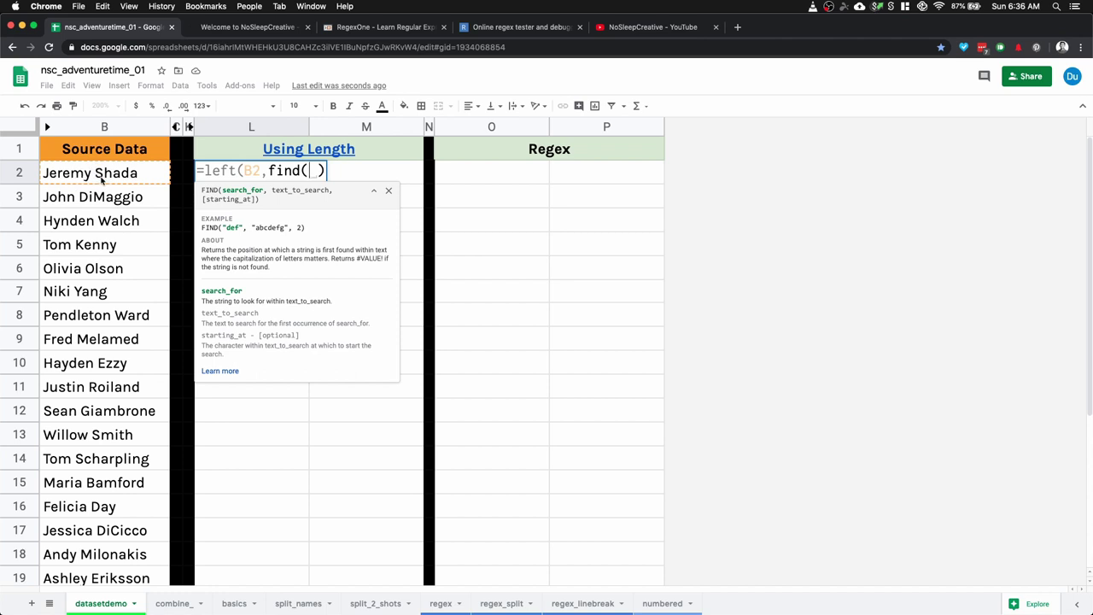
pyautogui.write('" "')
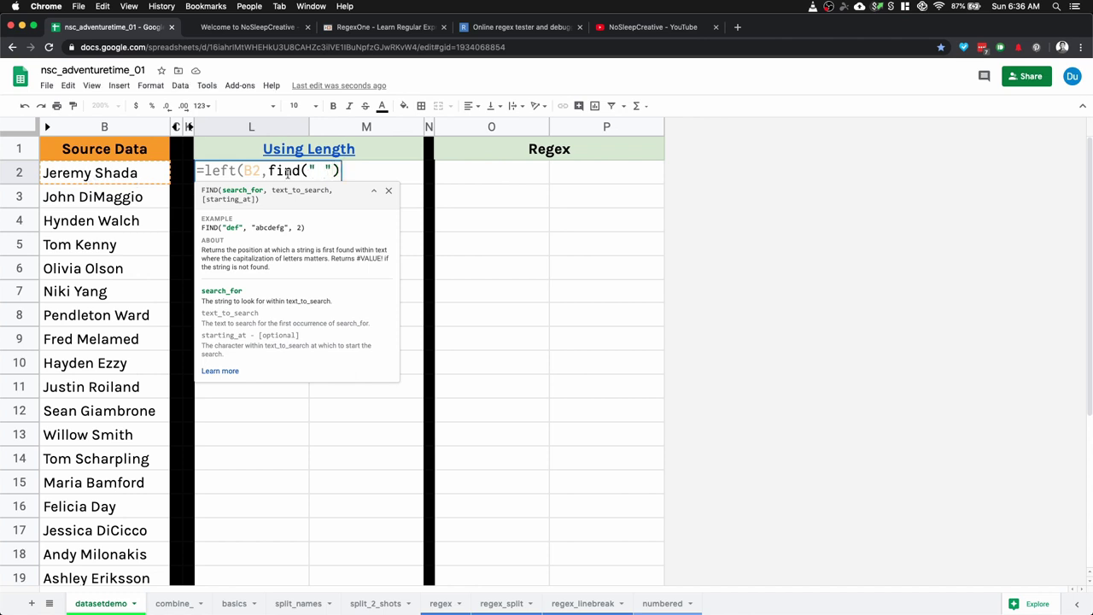
pyautogui.write(',')
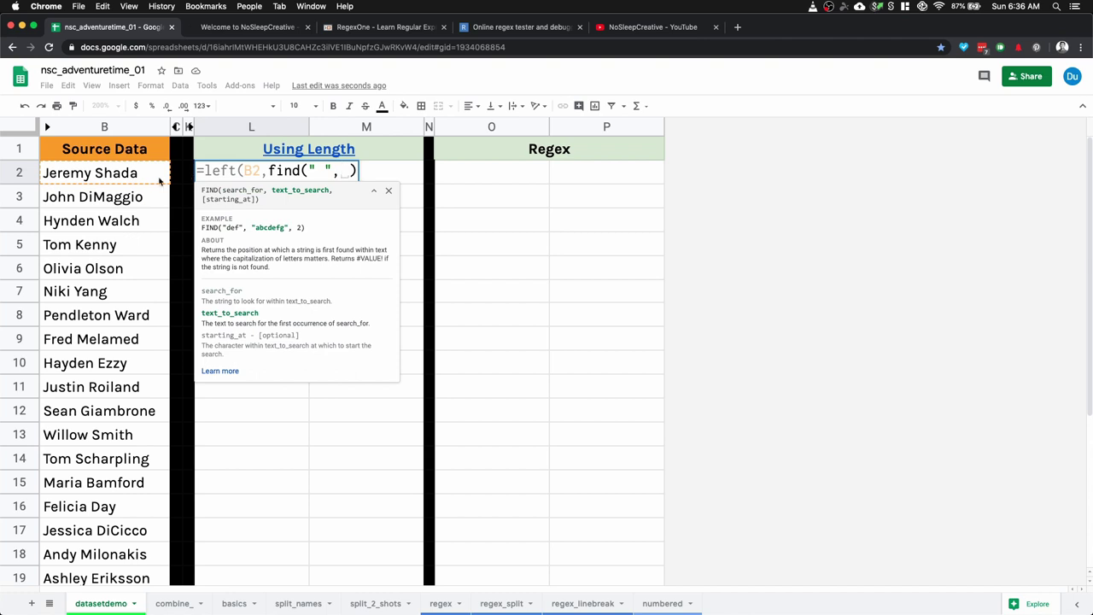
pyautogui.click(156, 177)
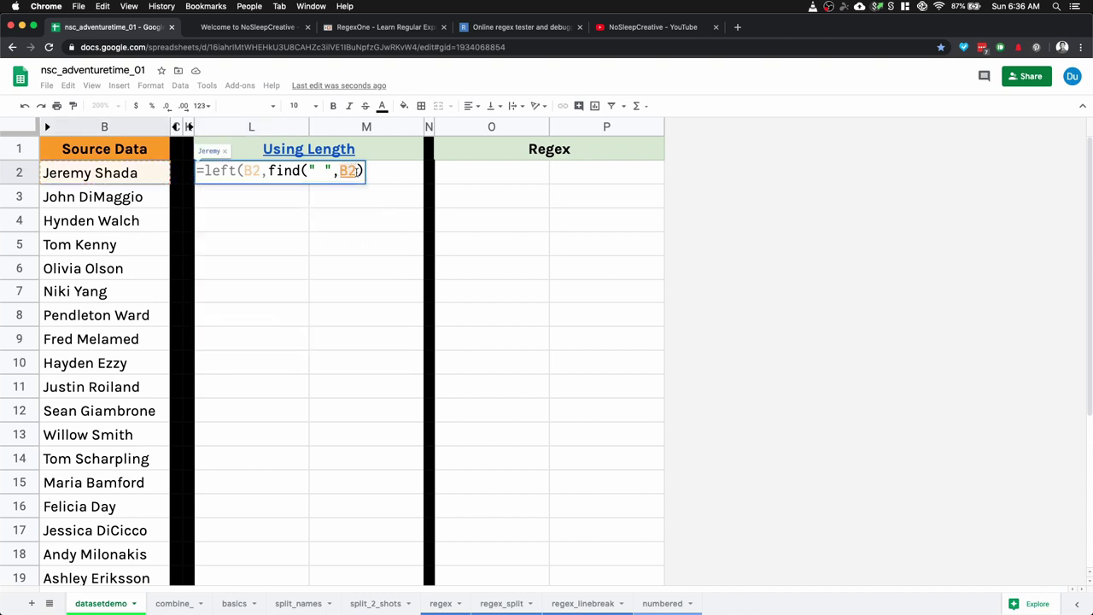
pyautogui.press('Return')
pyautogui.click(259, 173)
pyautogui.doubleClick(267, 173)
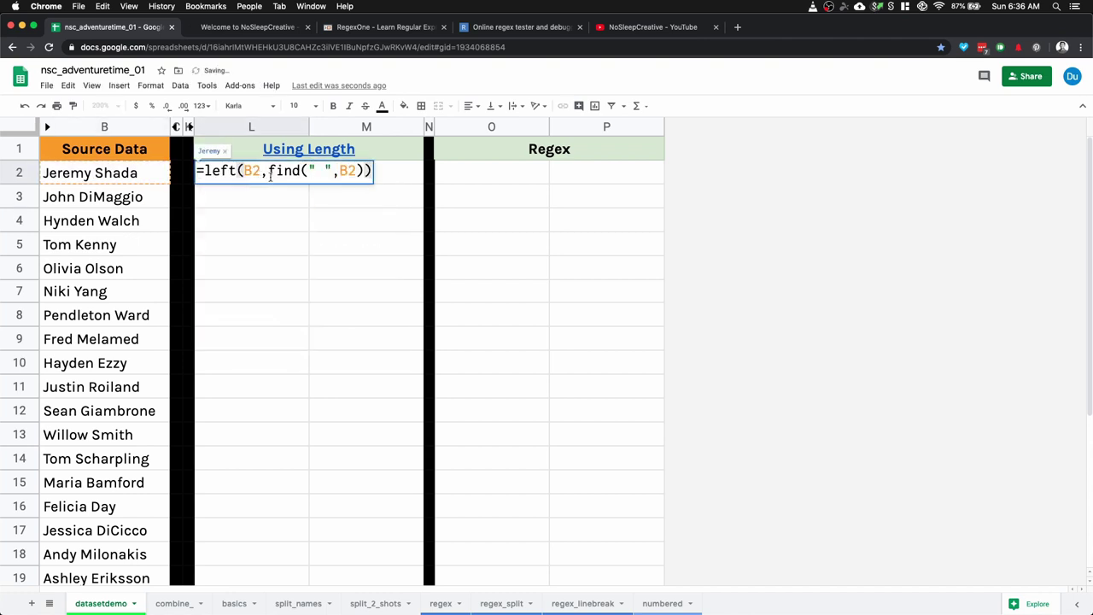
pyautogui.hotkey('shift', 'Right')
pyautogui.hotkey('shift', 'Right')
pyautogui.hotkey('shift', 'Right')
pyautogui.hotkey('shift', 'Right')
pyautogui.hotkey('shift', 'Right')
pyautogui.hotkey('shift', 'Right')
pyautogui.hotkey('shift', 'Right')
pyautogui.hotkey('shift', 'Right')
pyautogui.hotkey('shift', 'Right')
pyautogui.hotkey('shift', 'Right')
pyautogui.hotkey('shift', 'Right')
pyautogui.hotkey('shift', 'Right')
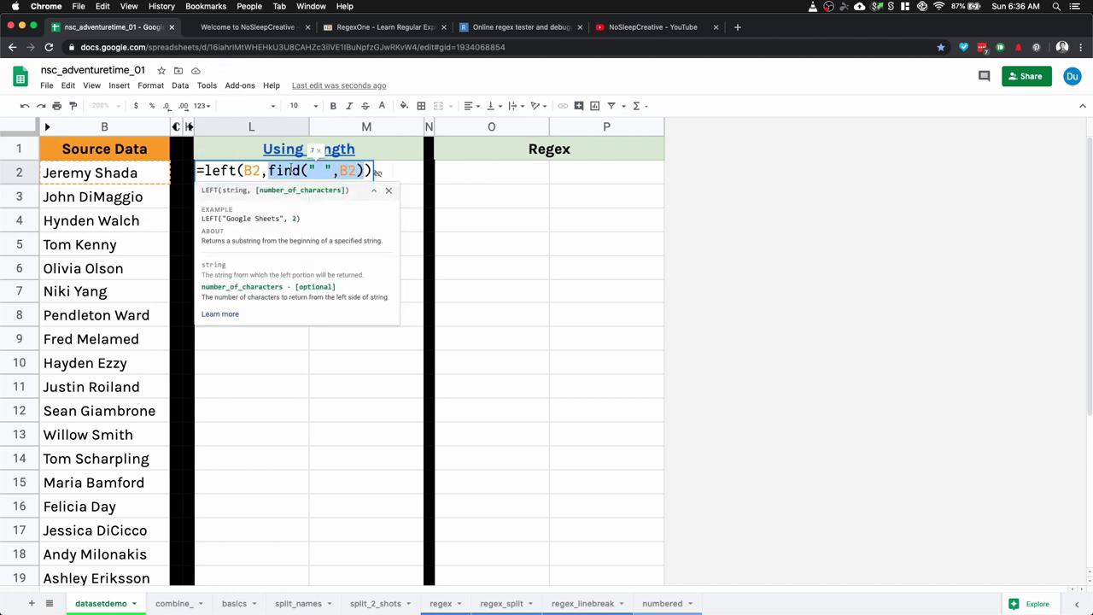
pyautogui.click(268, 345)
pyautogui.press('Escape')
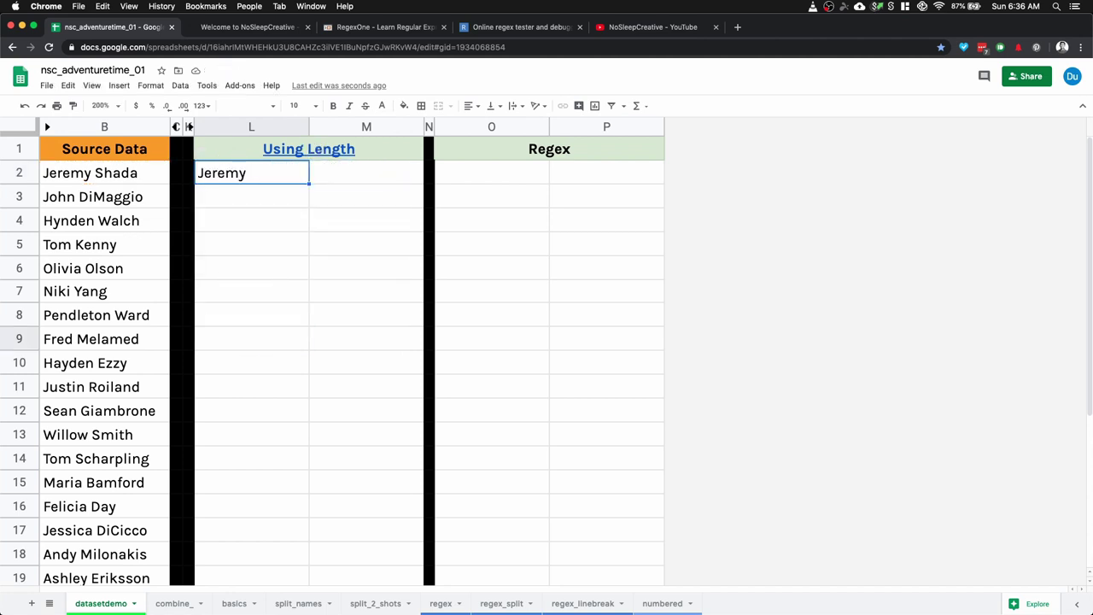
pyautogui.moveTo(307, 183); pyautogui.dragTo(282, 511)
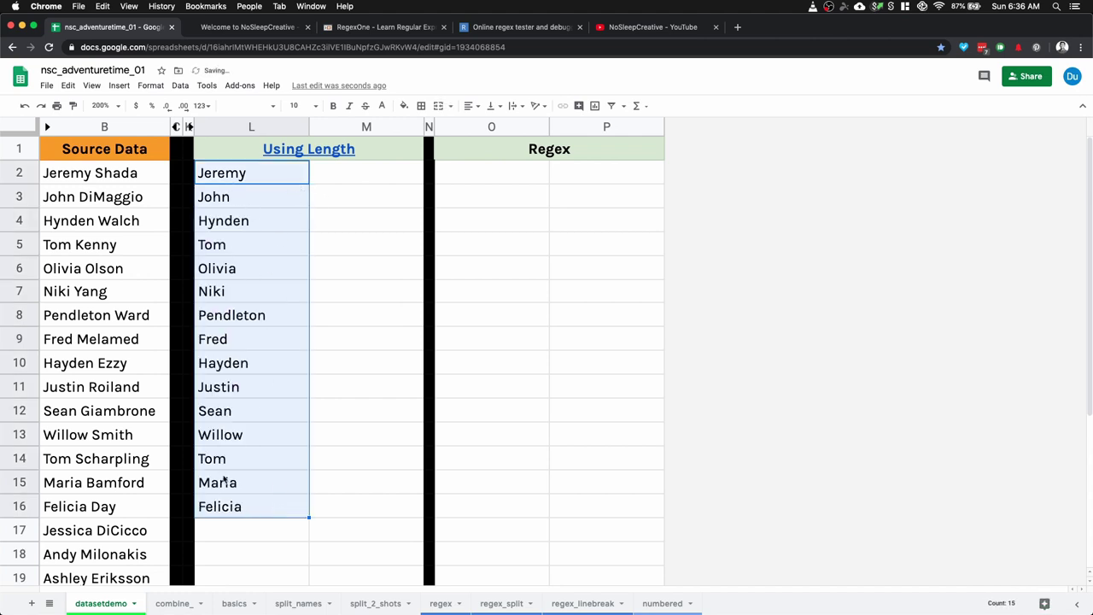
# Rewrite L2 as =arrayformula(iferror(left(B2:B,find(" ",B2:B))))
pyautogui.doubleClick(208, 172)
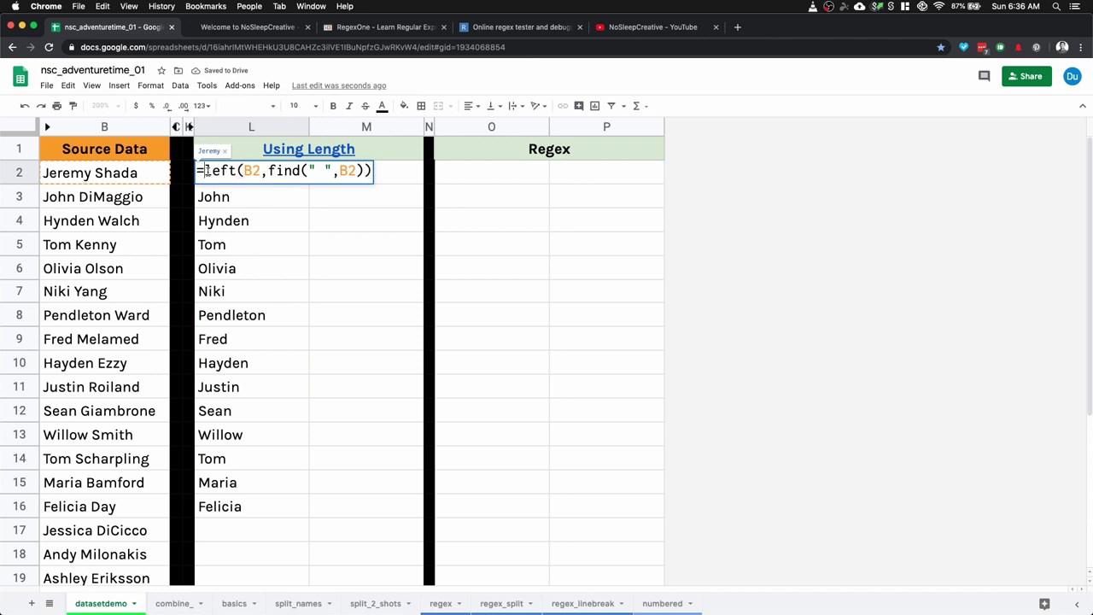
pyautogui.write('iferror')
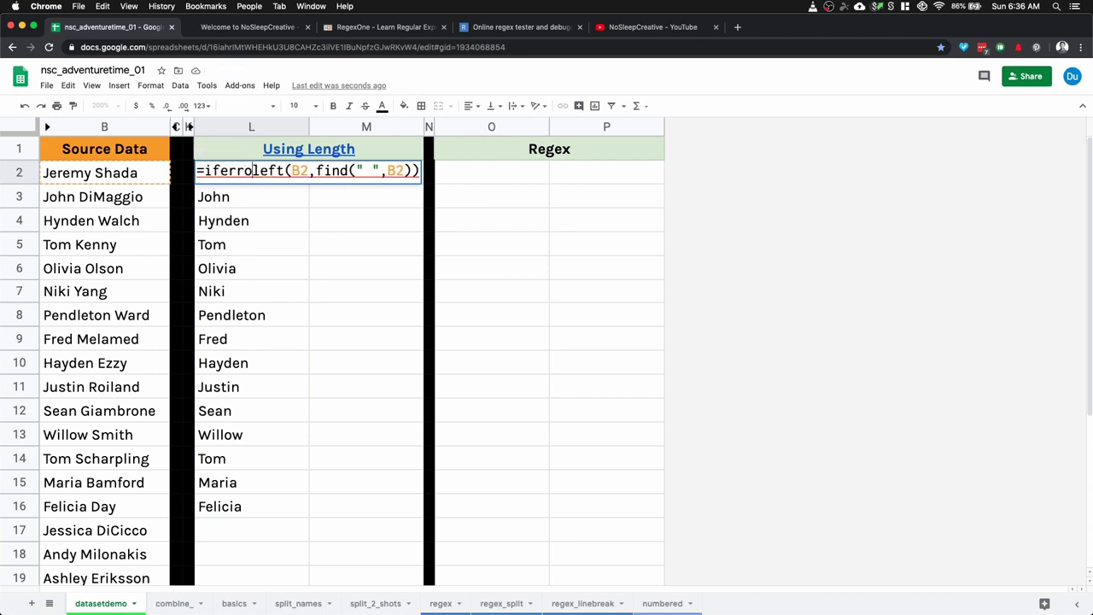
pyautogui.write('(')
pyautogui.press('Home')
pyautogui.press('Right')
pyautogui.write('arrayform')
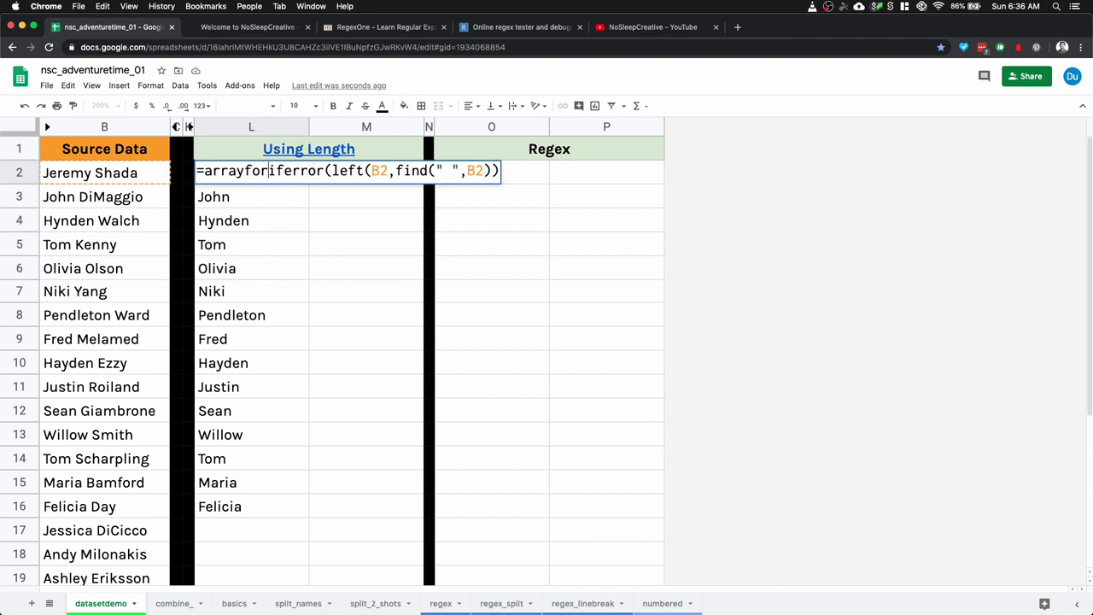
pyautogui.write('ula(')
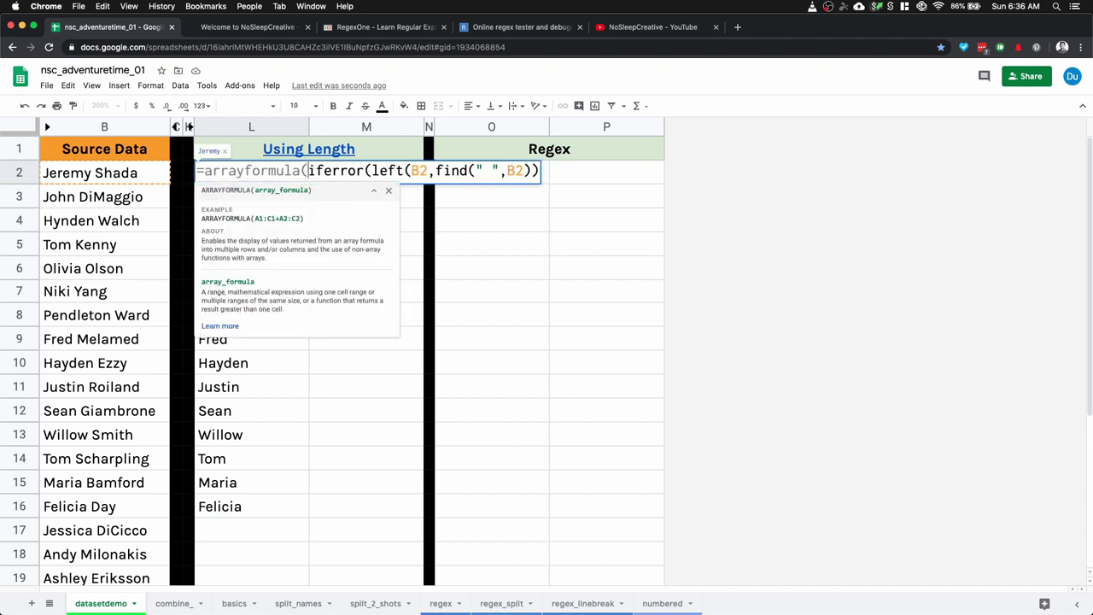
pyautogui.click(420, 170)
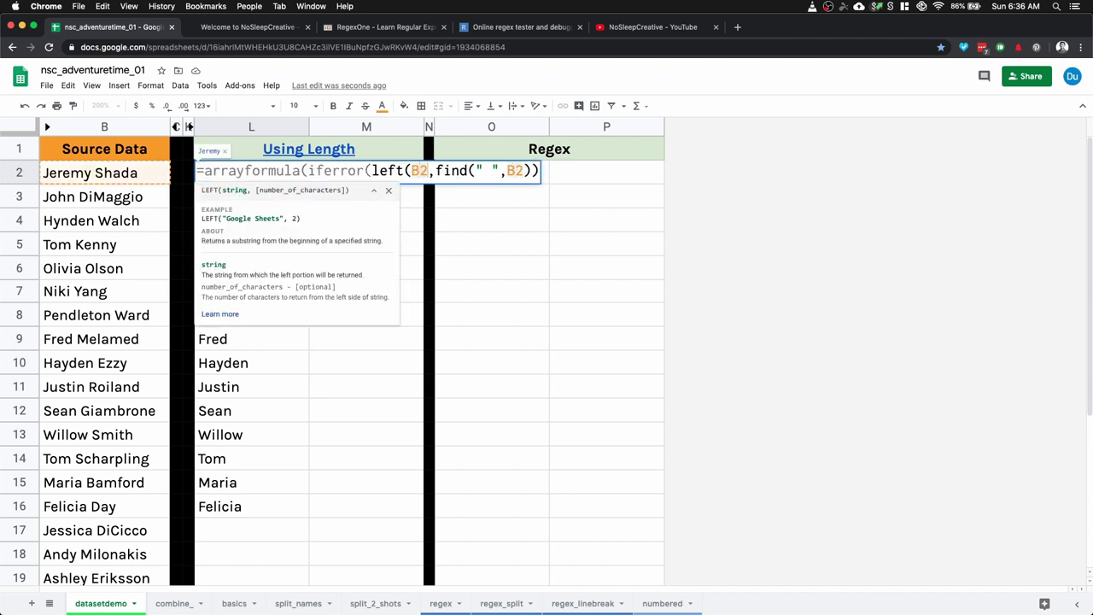
pyautogui.write(':B')
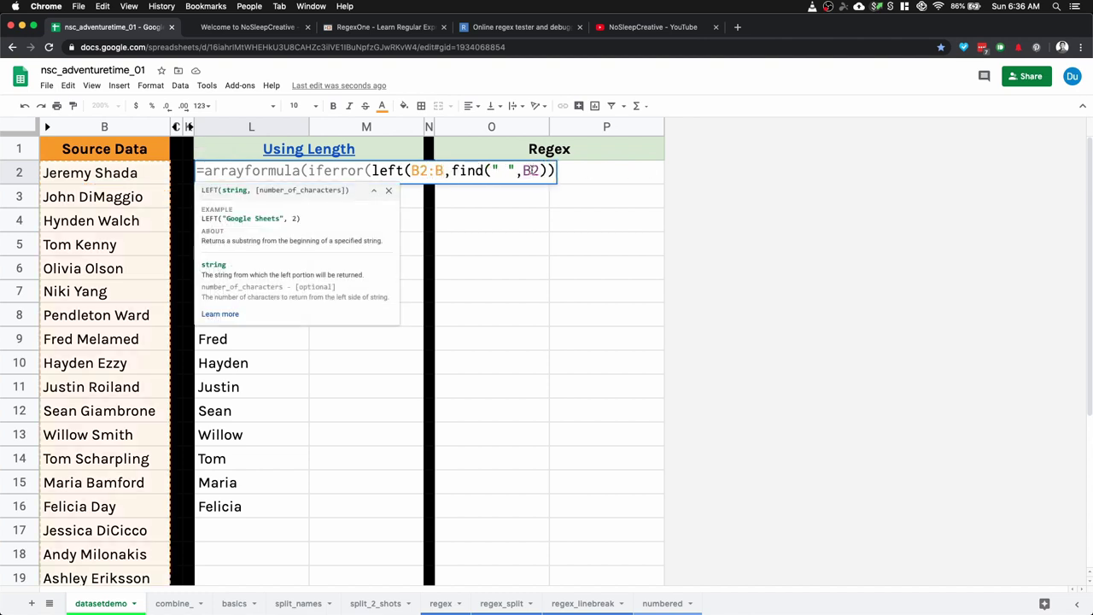
pyautogui.write(':B')
pyautogui.press('Return')
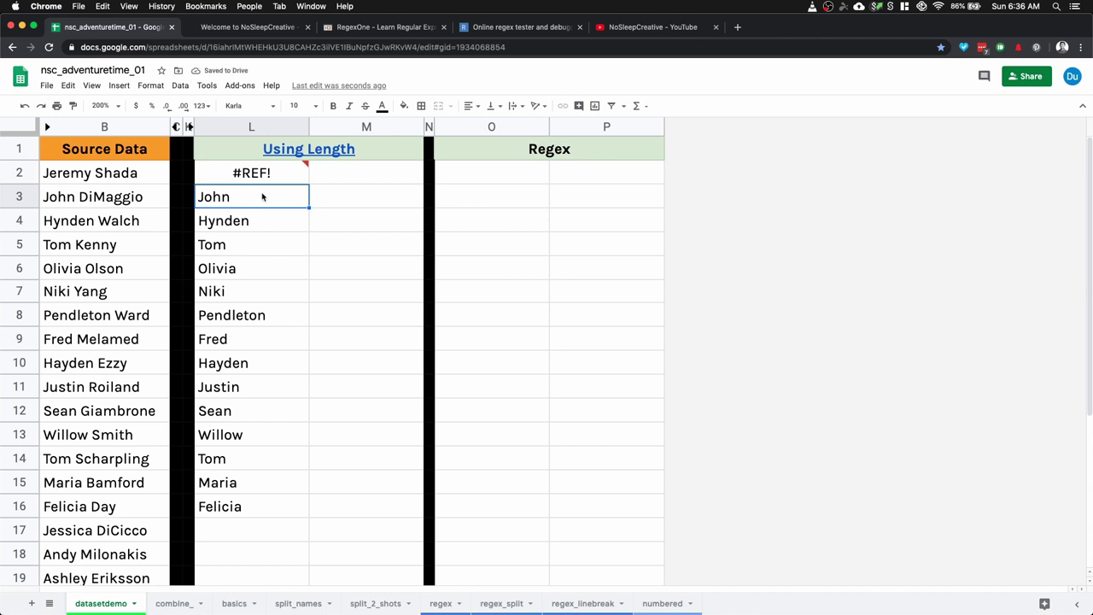
# Clear the old first names in L3:L16 so the array fills column L through row 24
pyautogui.moveTo(261, 196); pyautogui.dragTo(254, 503)
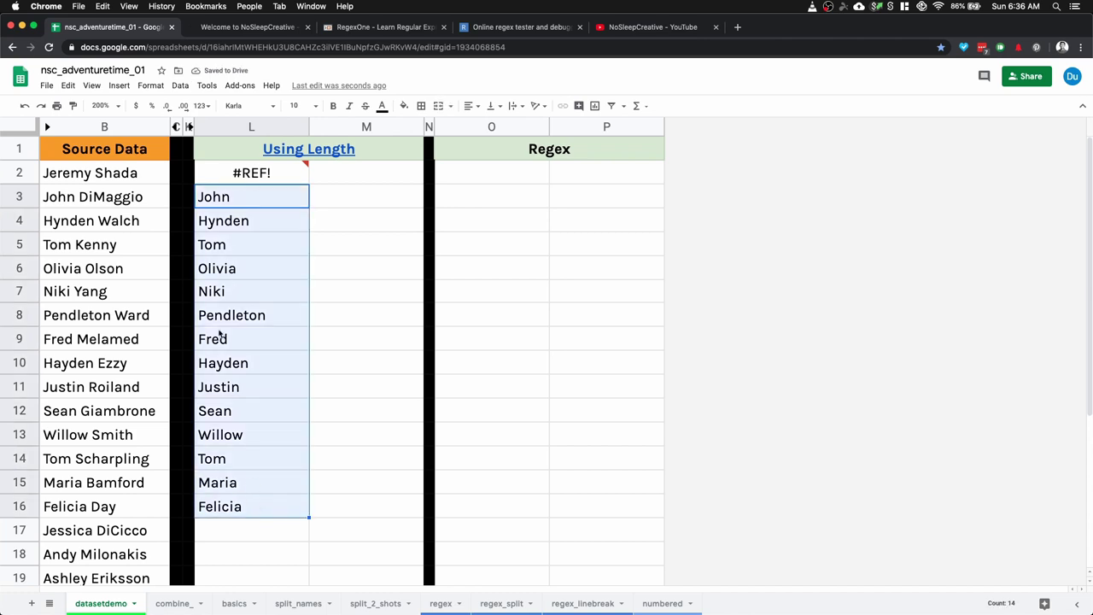
pyautogui.moveTo(278, 182)
pyautogui.press('Delete')
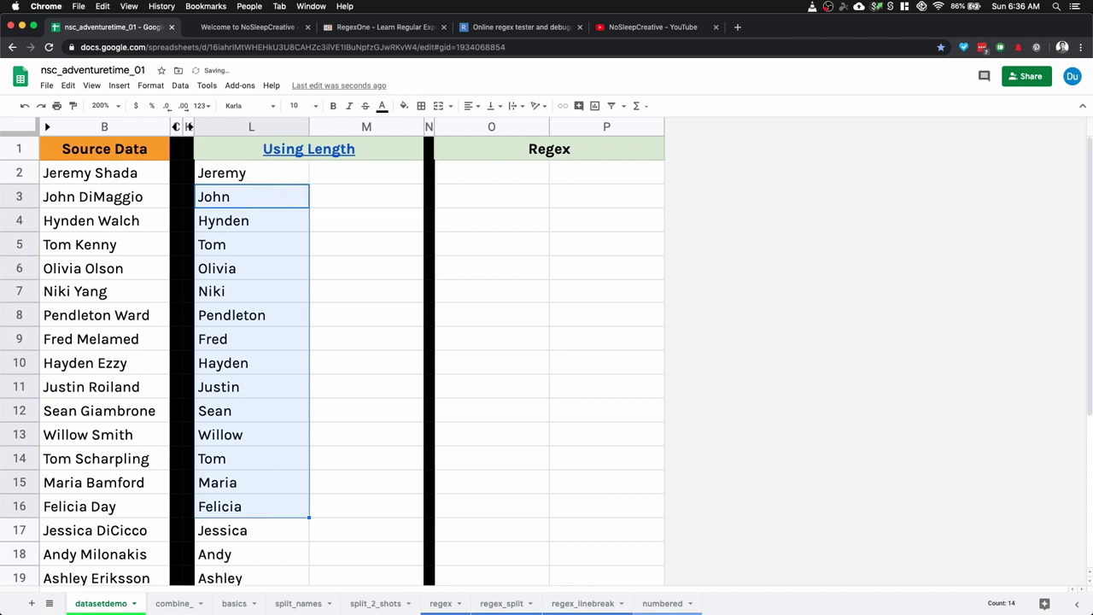
pyautogui.scroll(-5, 253, 363)
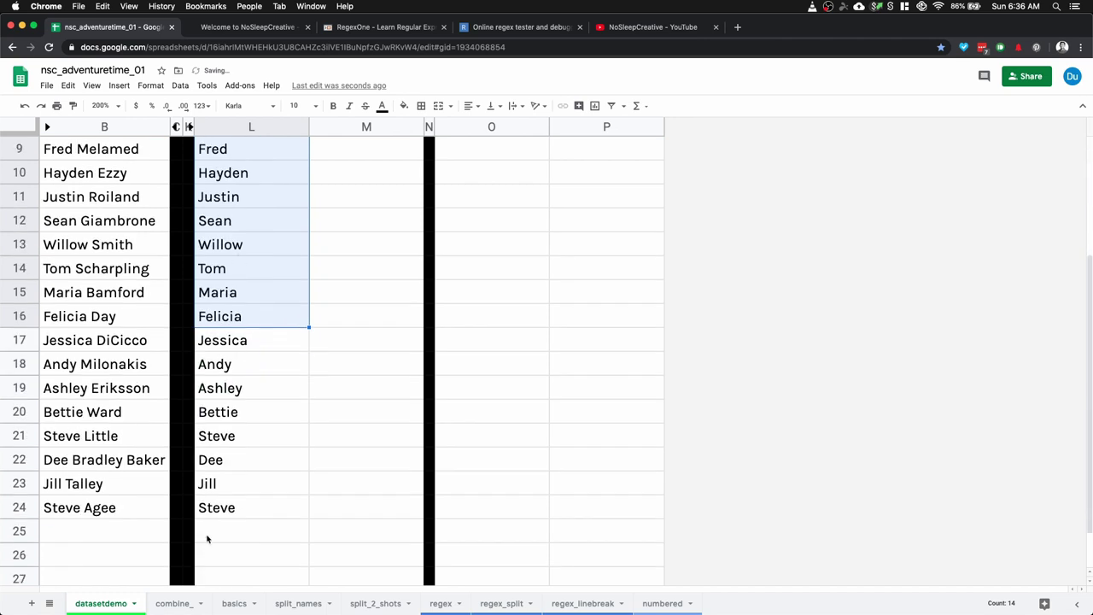
pyautogui.scroll(2, 228, 313)
pyautogui.scroll(-3, 228, 313)
pyautogui.scroll(5, 228, 312)
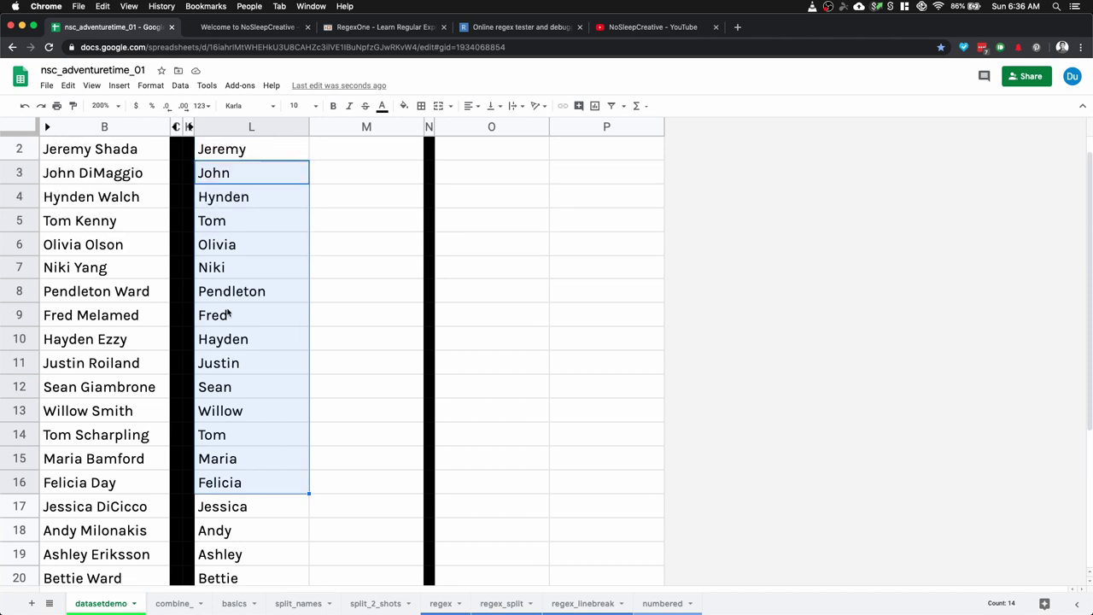
pyautogui.click(334, 172)
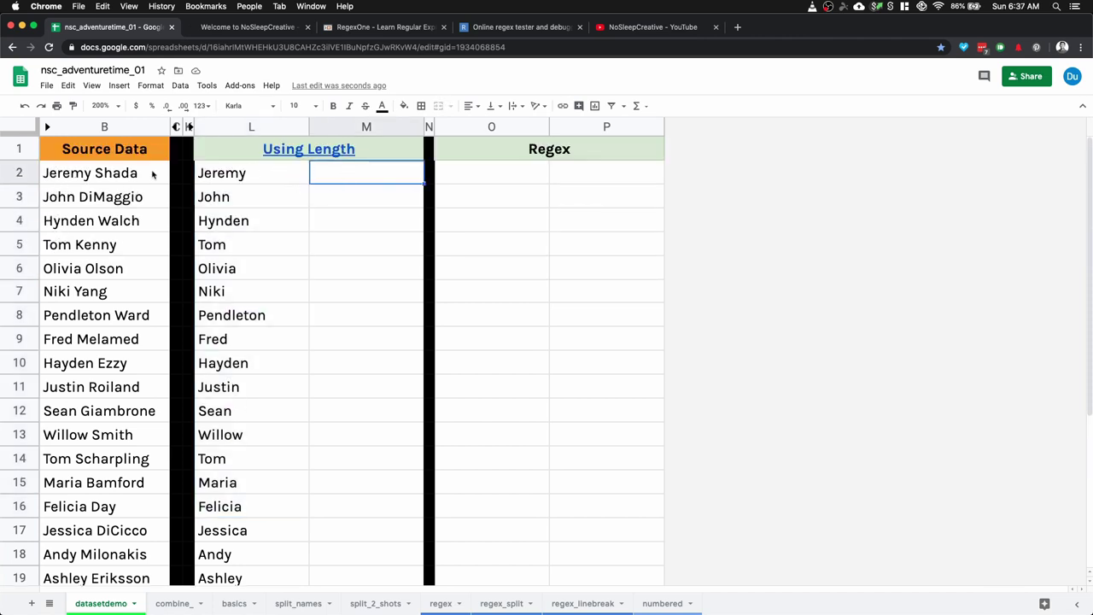
# Copy L2's array formula into M2 with RIGHT instead of LEFT, giving fragments like 'y Shada'
pyautogui.click(271, 174)
pyautogui.press('Return')
pyautogui.hotkey('ctrl', 'a')
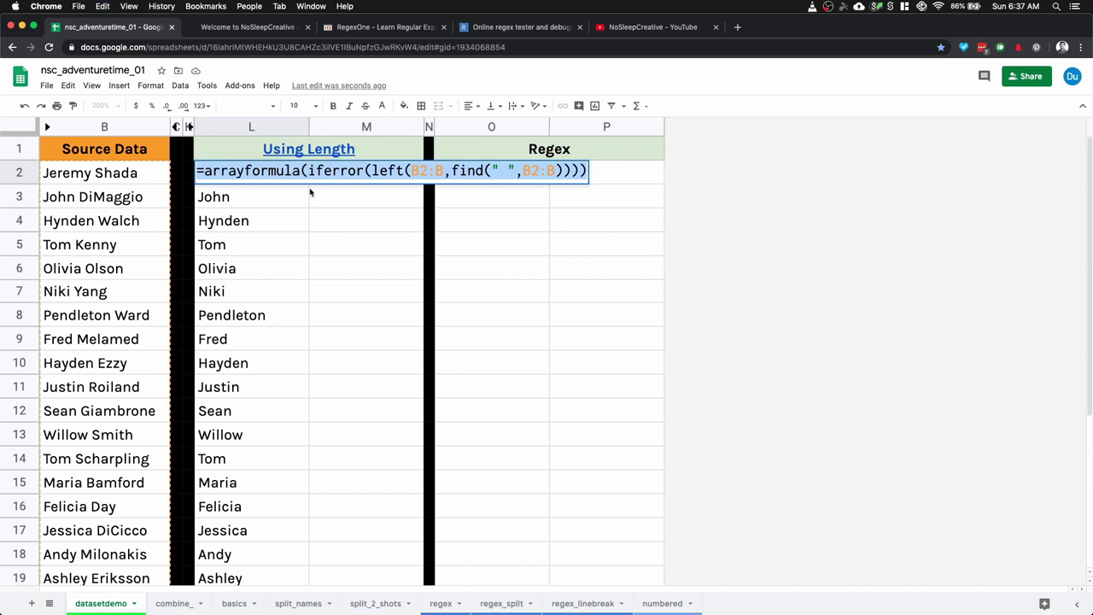
pyautogui.hotkey('ctrl', 'c')
pyautogui.click(316, 218)
pyautogui.doubleClick(333, 179)
pyautogui.hotkey('ctrl', 'v')
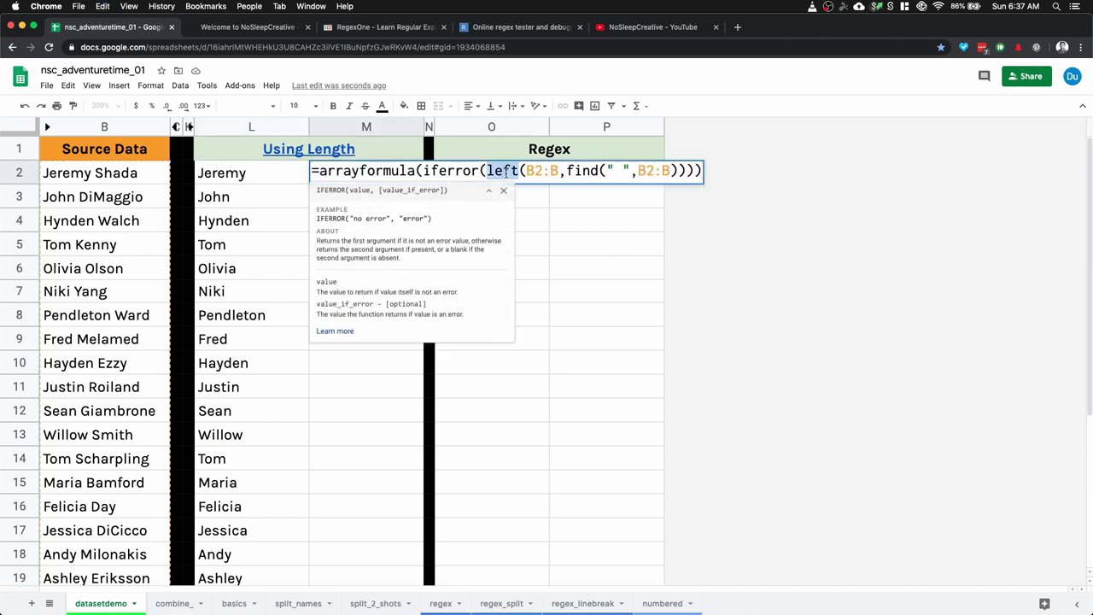
pyautogui.write('right')
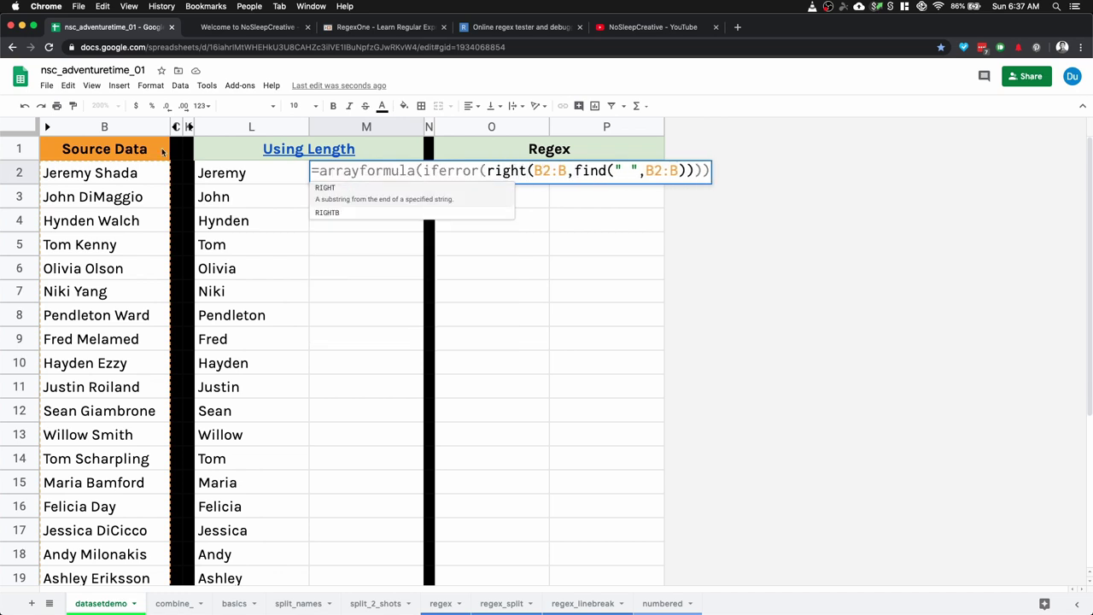
pyautogui.press('Tab')
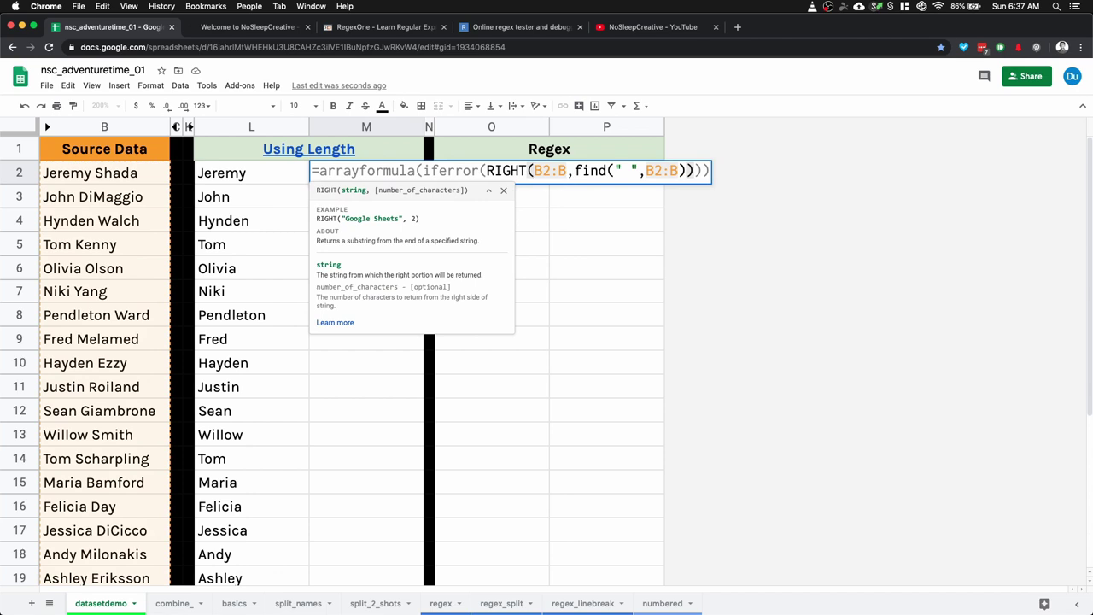
pyautogui.press('Return')
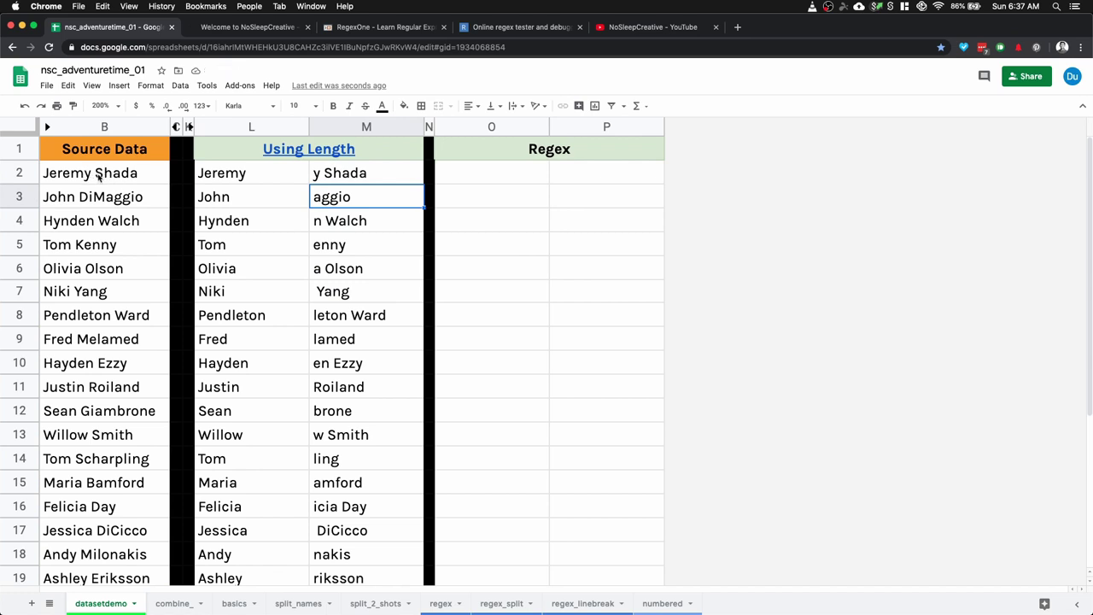
# Change M2's character count to LEN(B2:B)-FIND(" ",B2:B) so full last names appear
pyautogui.click(354, 176)
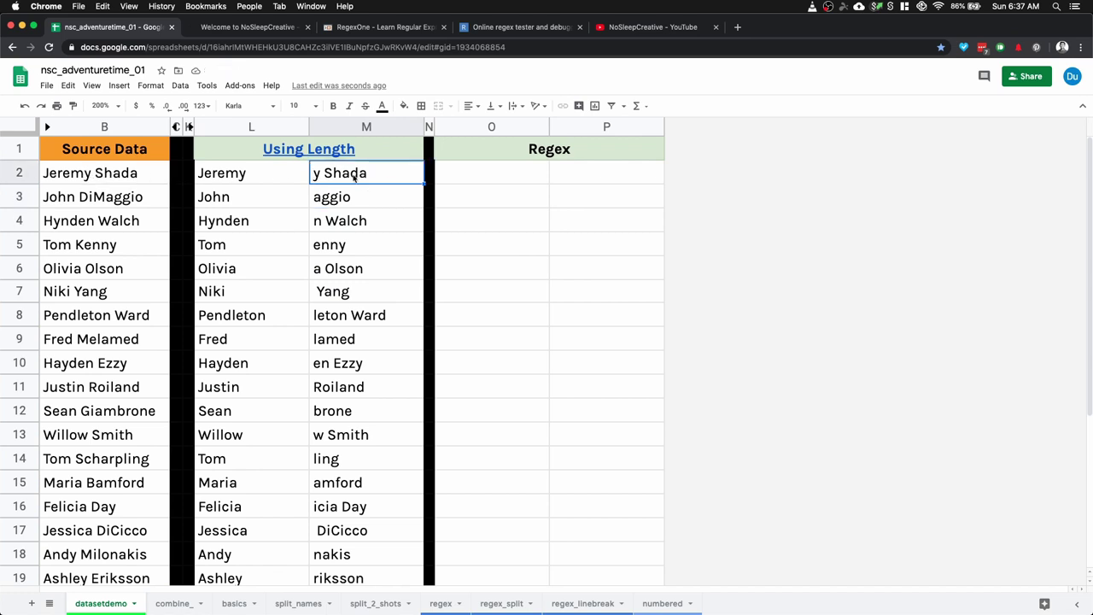
pyautogui.doubleClick(354, 174)
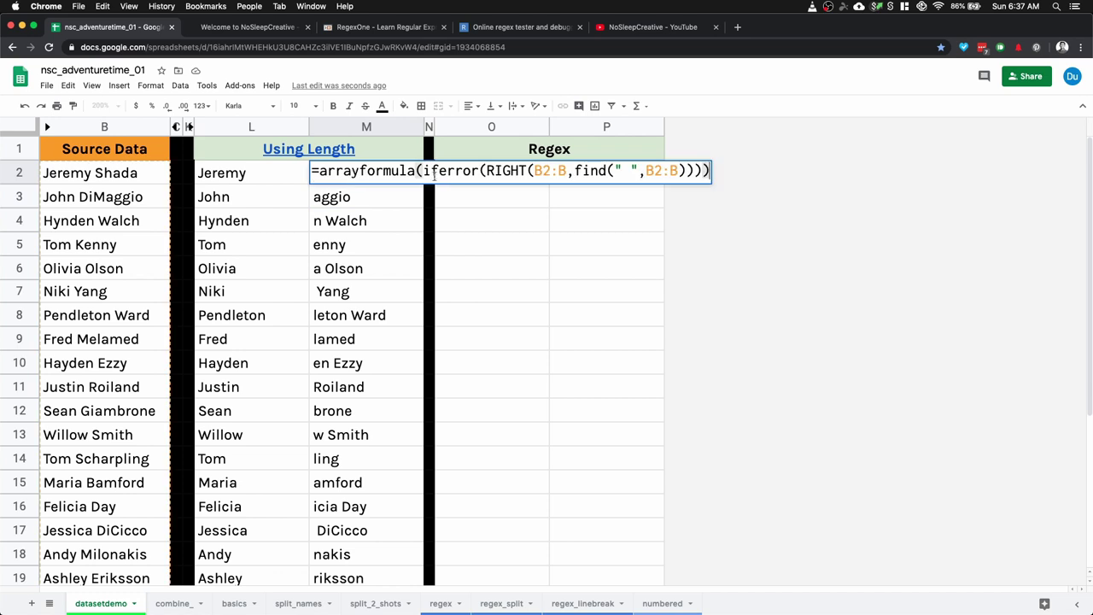
pyautogui.click(576, 170)
pyautogui.write('len')
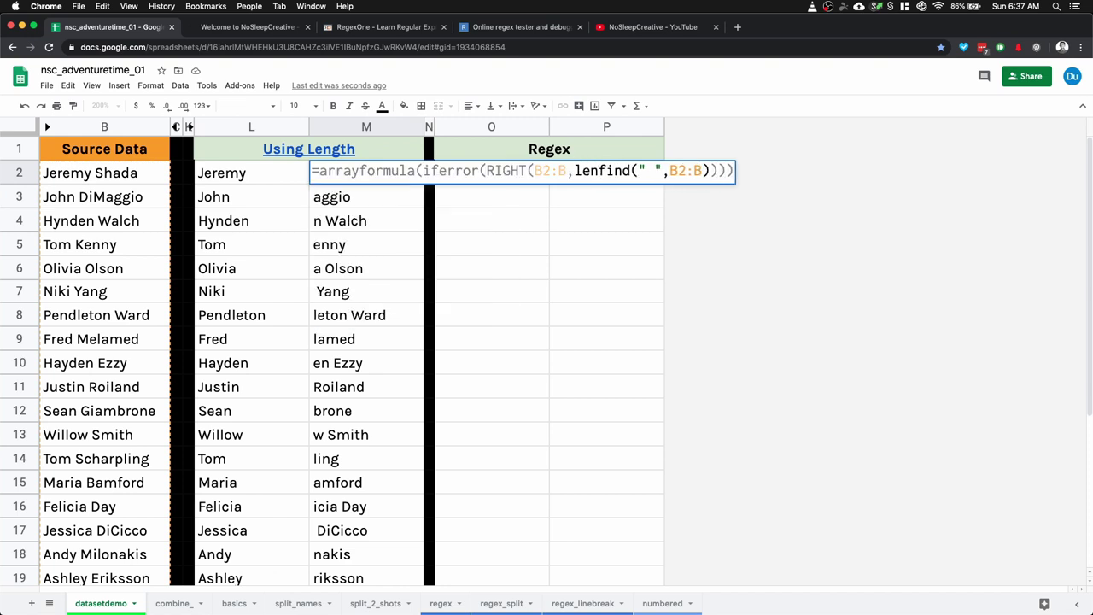
pyautogui.write('(')
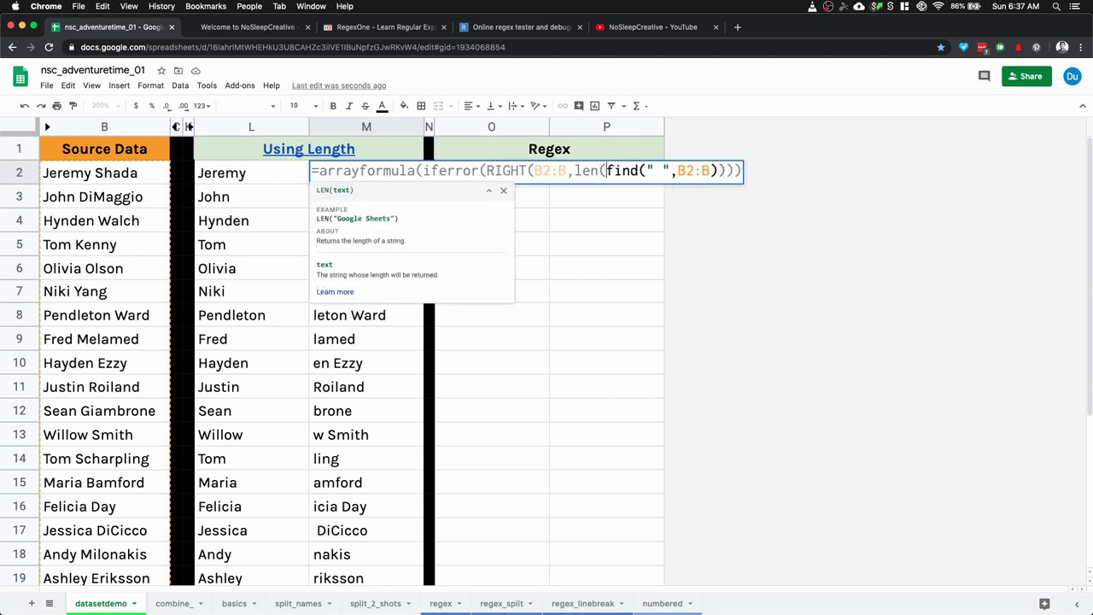
pyautogui.click(101, 173)
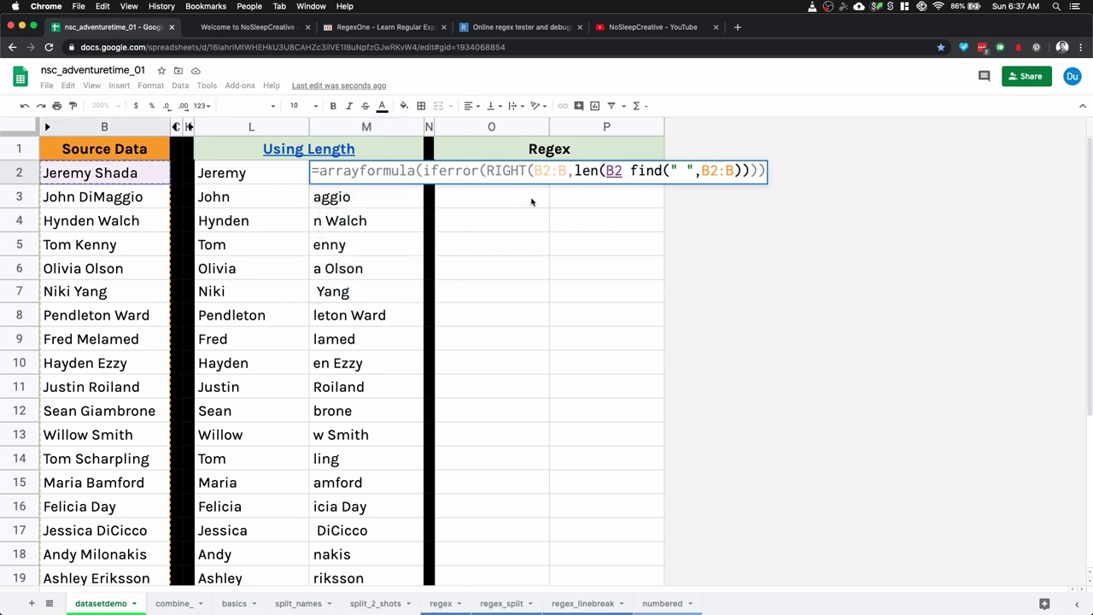
pyautogui.doubleClick(584, 171)
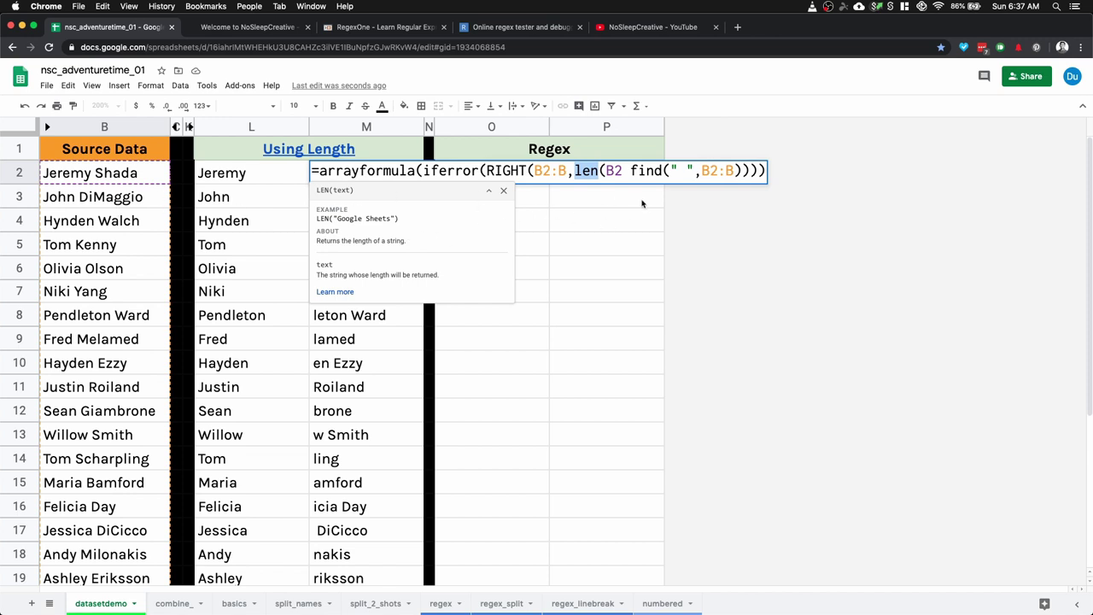
pyautogui.click(619, 171)
pyautogui.write(':B')
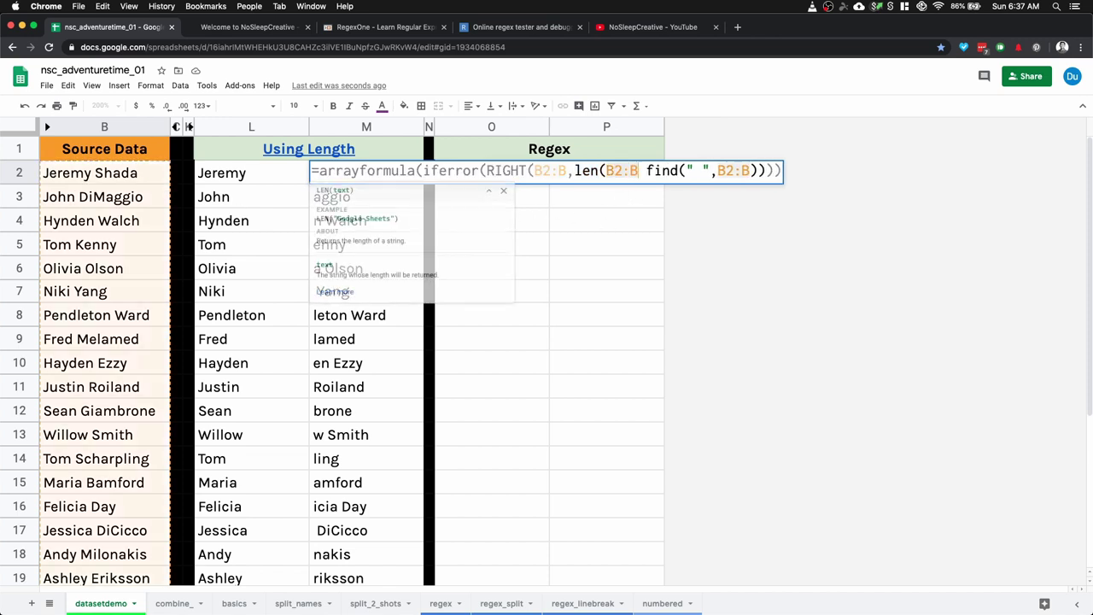
pyautogui.write(')')
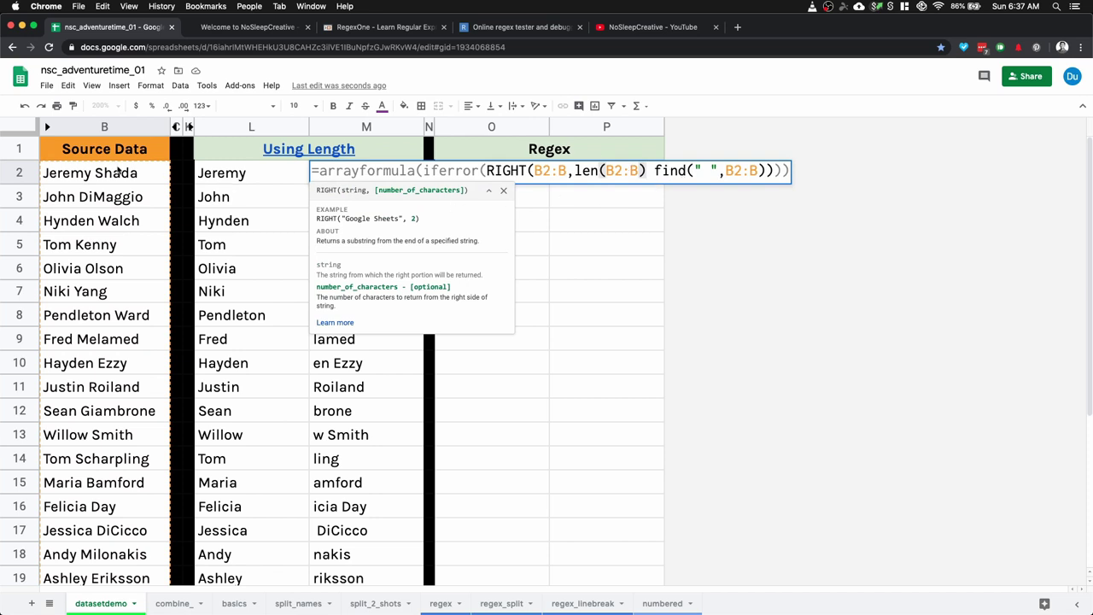
pyautogui.click(653, 168)
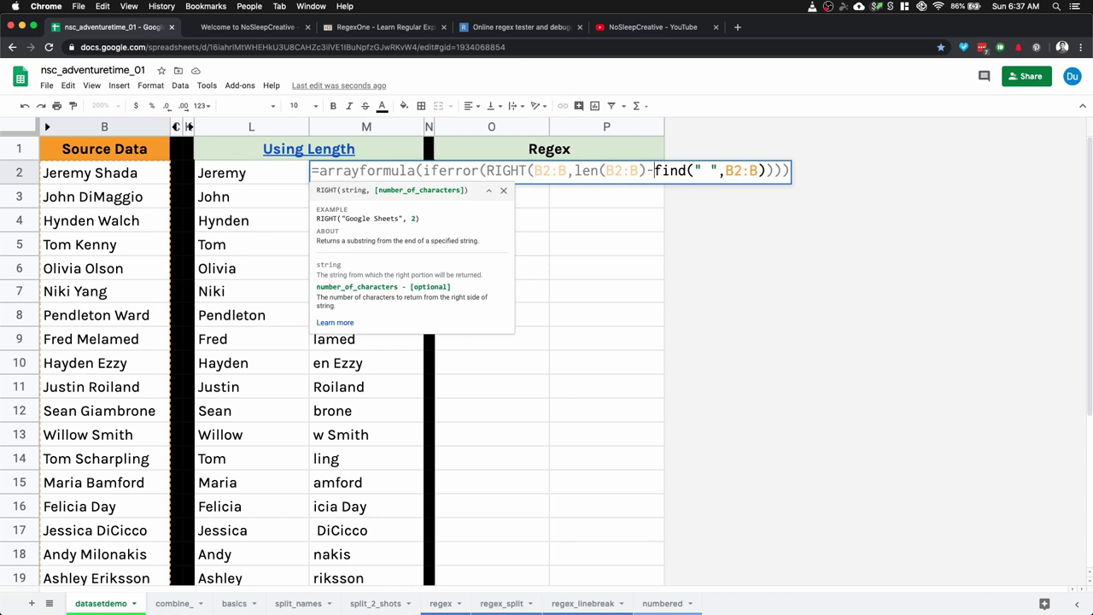
pyautogui.moveTo(702, 172); pyautogui.dragTo(714, 173)
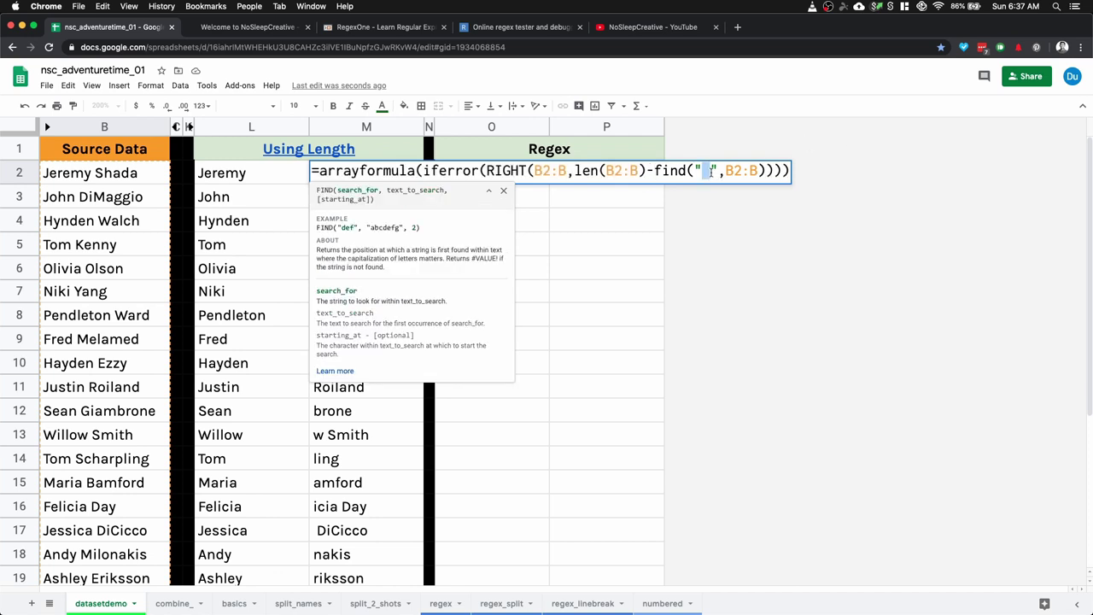
pyautogui.press('Return')
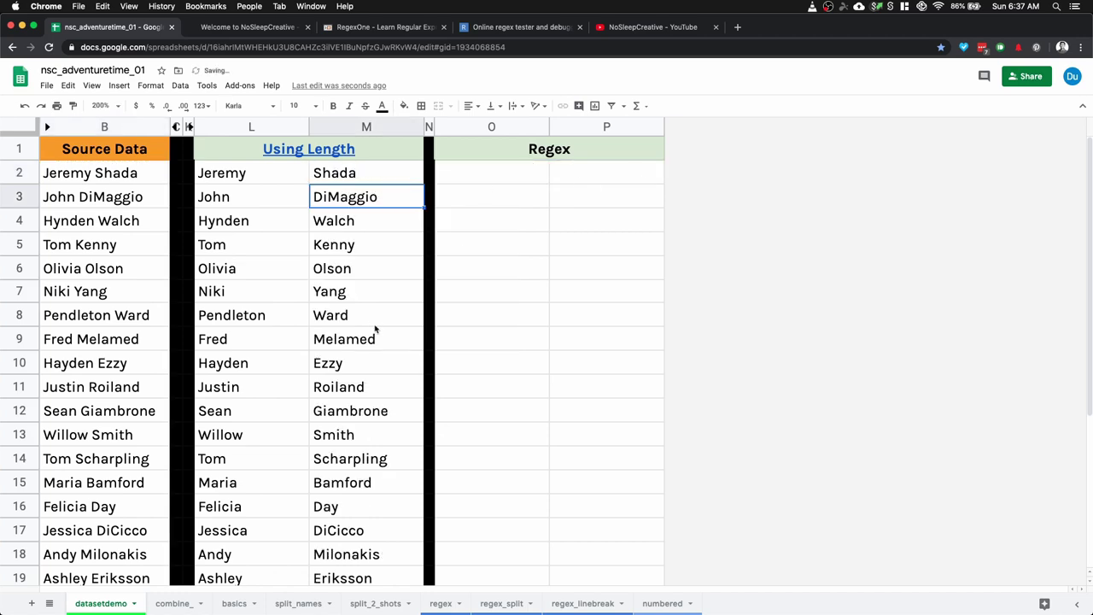
# Check the results down the column, confirming row 22 shows Dee with last name Bradley Baker
pyautogui.scroll(-1, 373, 363)
pyautogui.scroll(-2, 373, 363)
pyautogui.scroll(3, 374, 363)
pyautogui.scroll(-2, 373, 361)
pyautogui.scroll(-2, 373, 361)
pyautogui.click(246, 415)
pyautogui.click(359, 413)
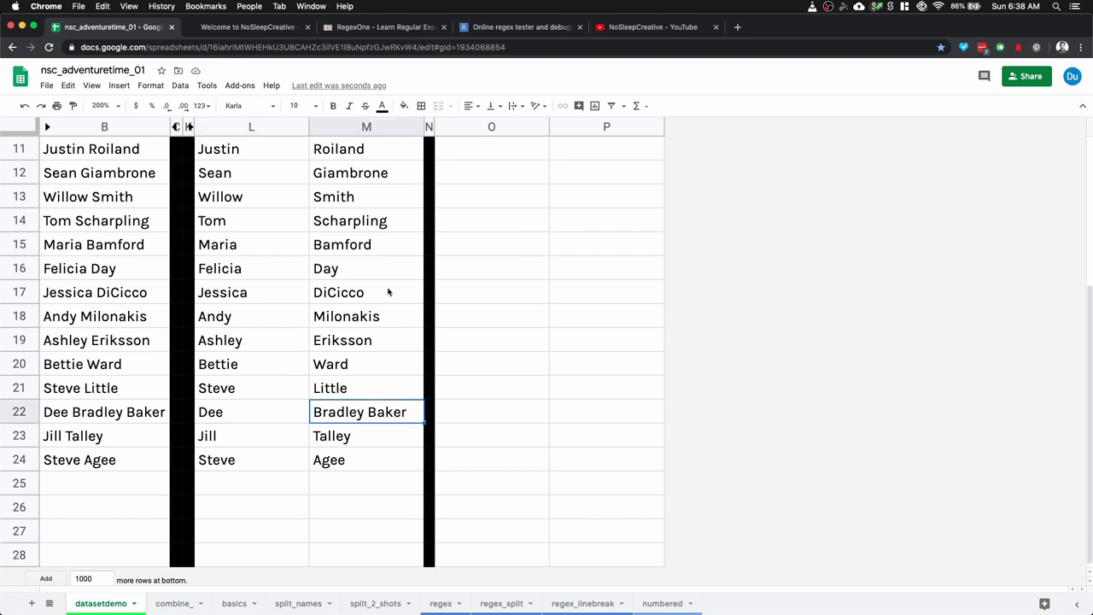
pyautogui.scroll(2, 388, 292)
pyautogui.scroll(8, 388, 292)
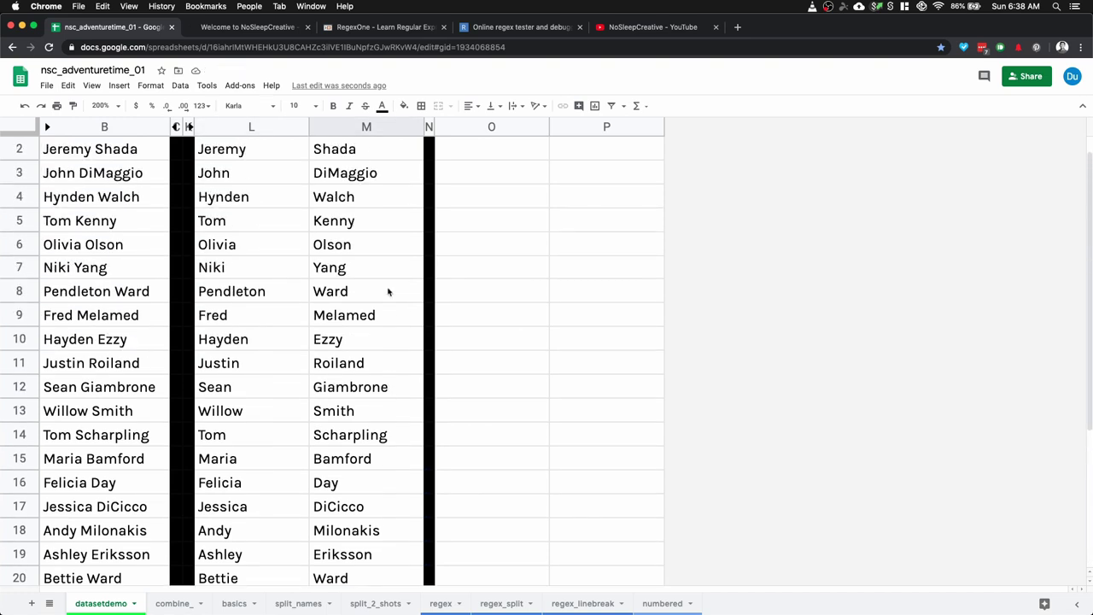
# Review the column M formula without changes, then begin editing cell O2 under Regex
pyautogui.click(354, 127)
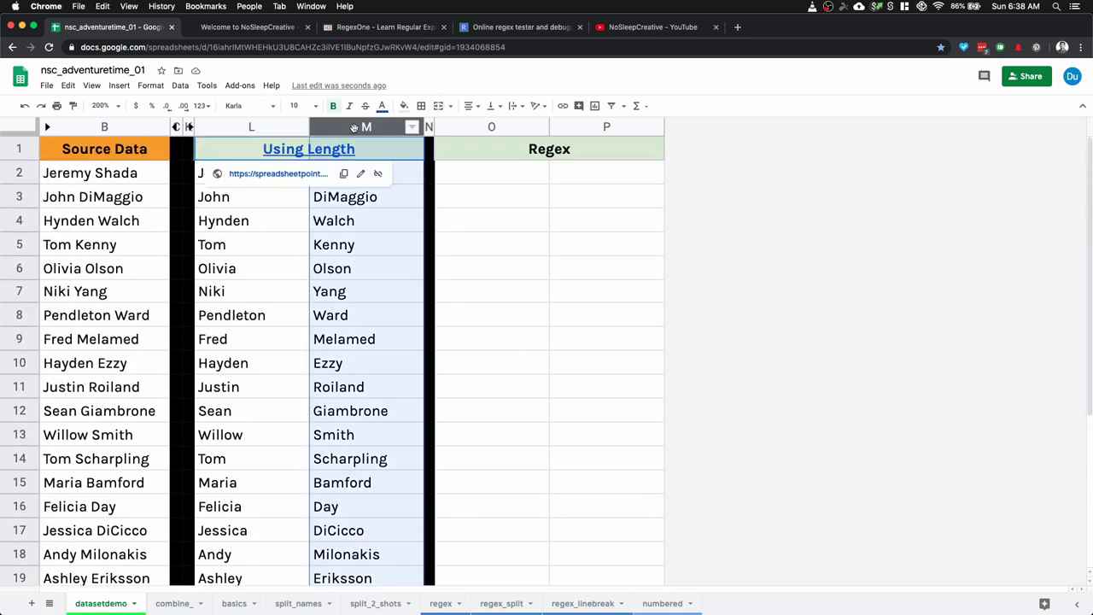
pyautogui.doubleClick(416, 173)
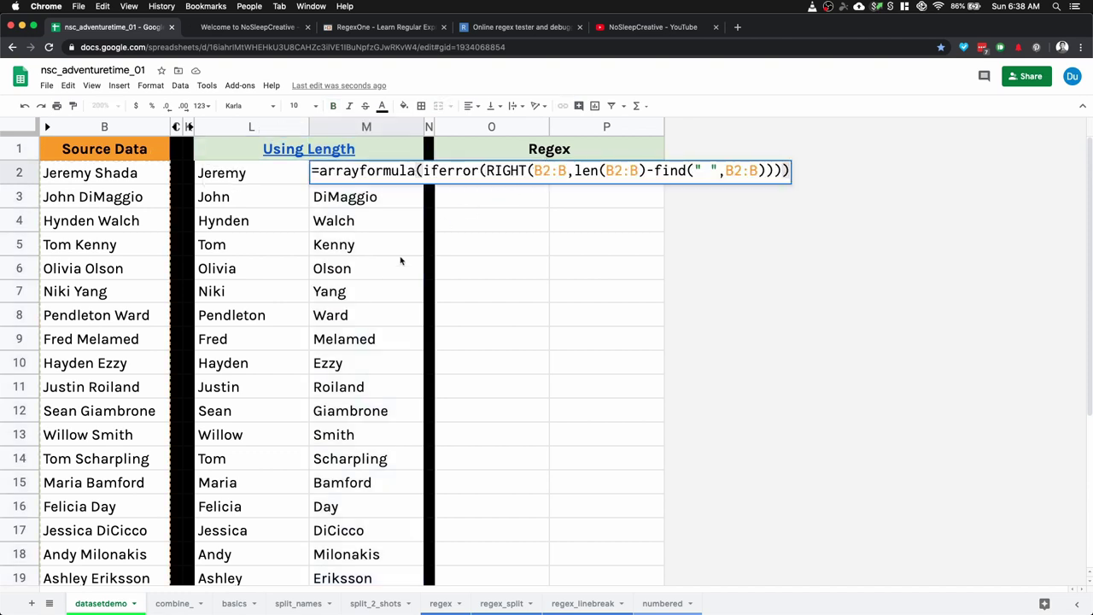
pyautogui.click(373, 271)
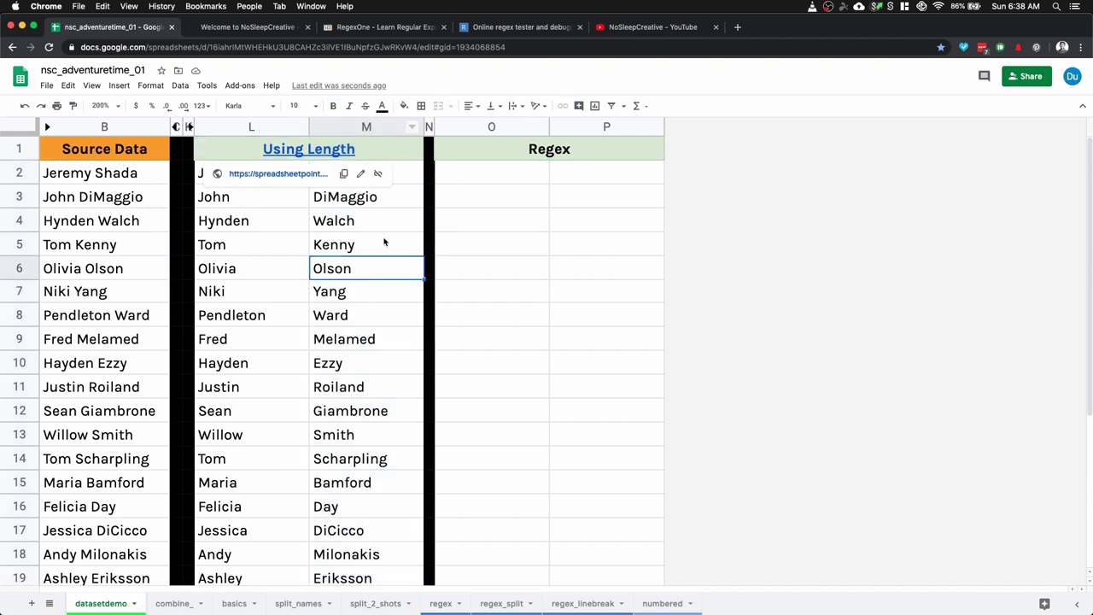
pyautogui.doubleClick(514, 169)
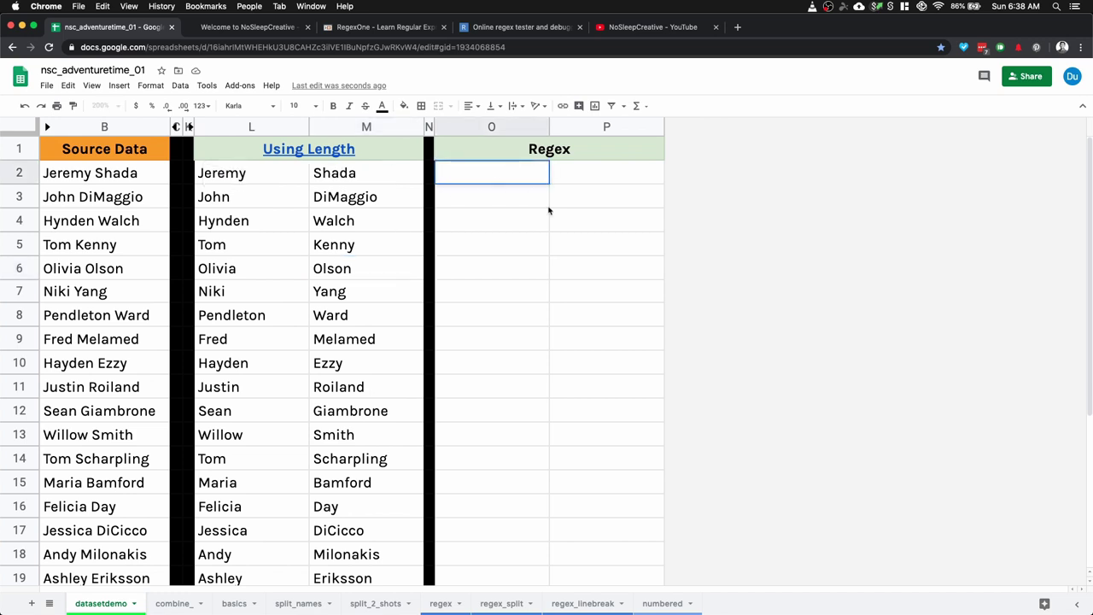
# Begin a function in O2 under the Regex heading by typing =re
pyautogui.click(489, 214)
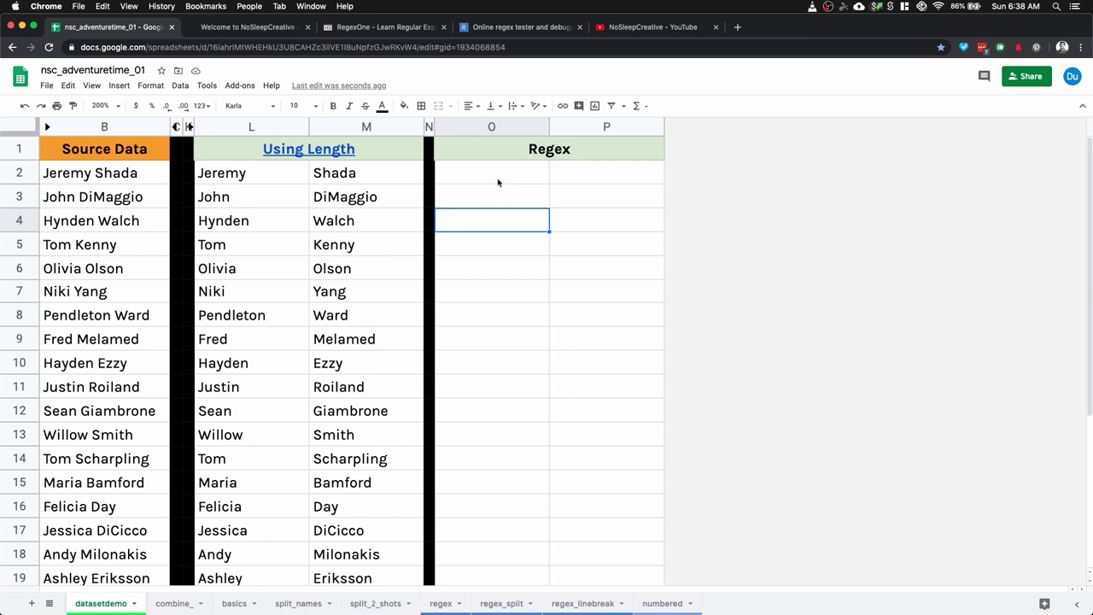
pyautogui.click(499, 182)
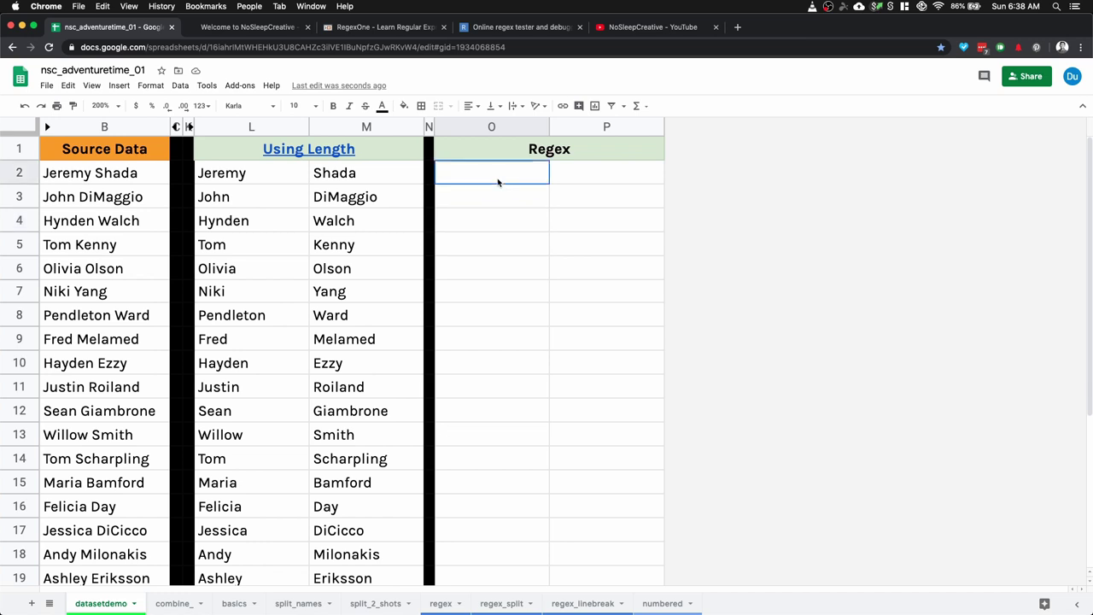
pyautogui.doubleClick(497, 177)
pyautogui.write('=')
pyautogui.press('BackSpace')
pyautogui.write('=re')
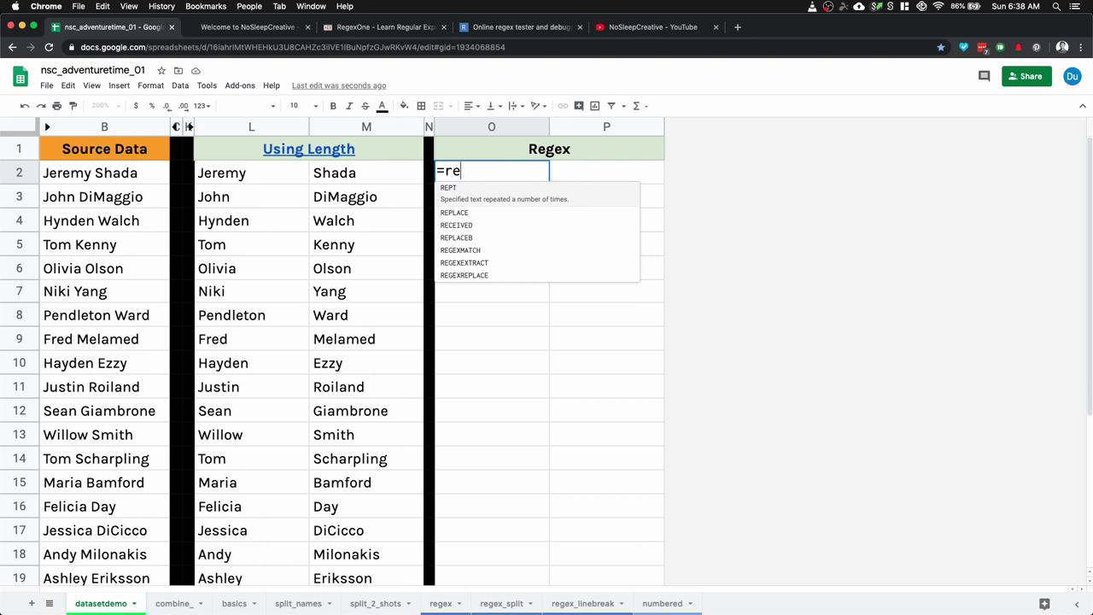
# Enter =REGEXEXTRACT(B2,"\w*") in O2 so it returns Jeremy
pyautogui.write('gex')
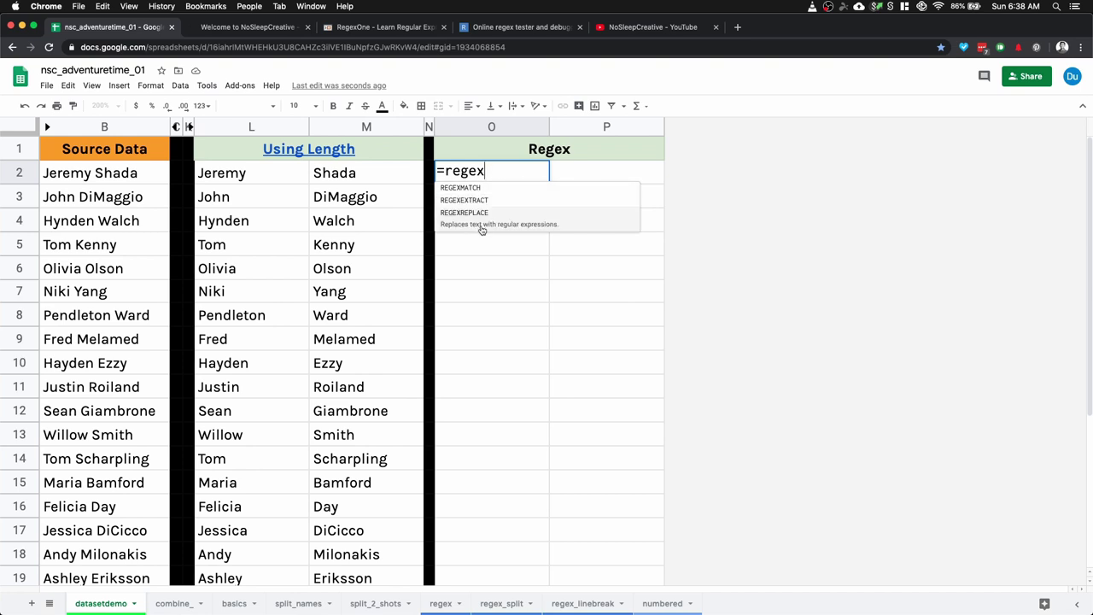
pyautogui.click(488, 200)
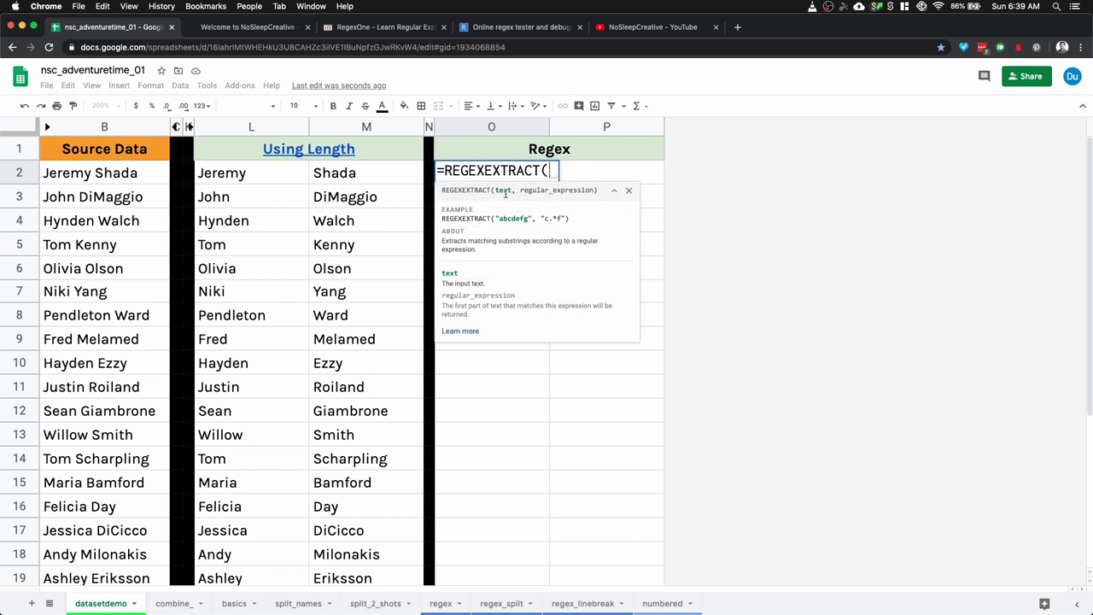
pyautogui.click(127, 181)
pyautogui.write(', ')
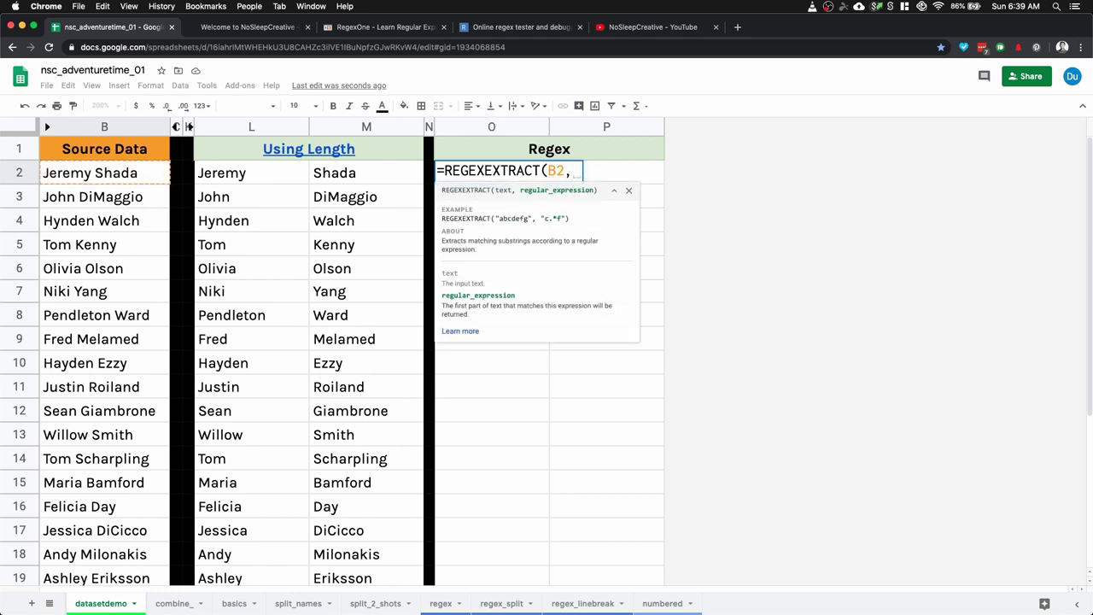
pyautogui.write('"\\w')
pyautogui.write('"')
pyautogui.write('\\')
pyautogui.write('W')
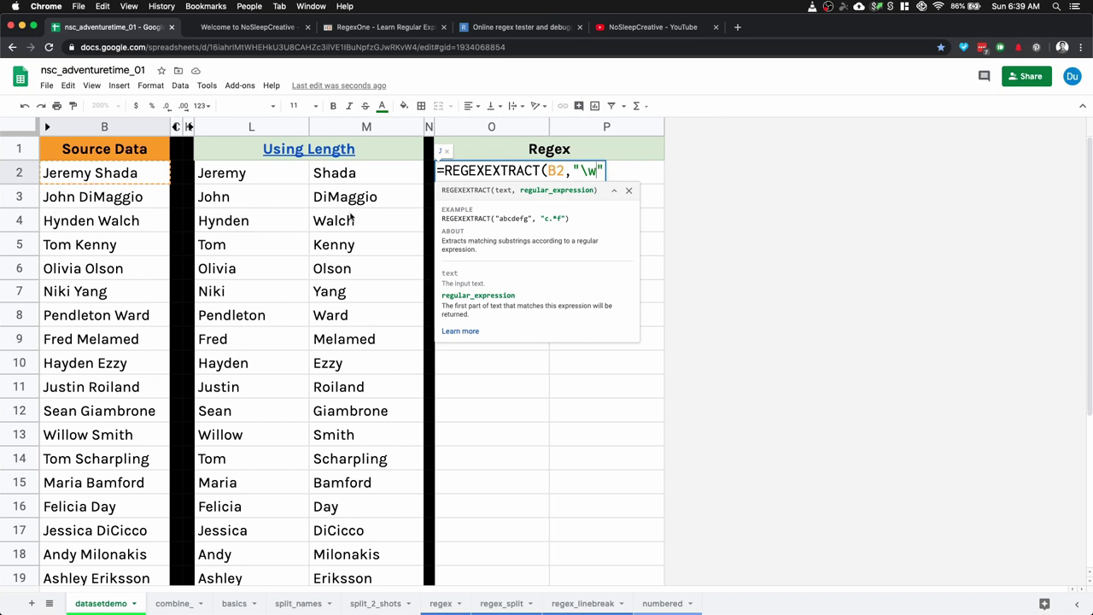
pyautogui.click(589, 173)
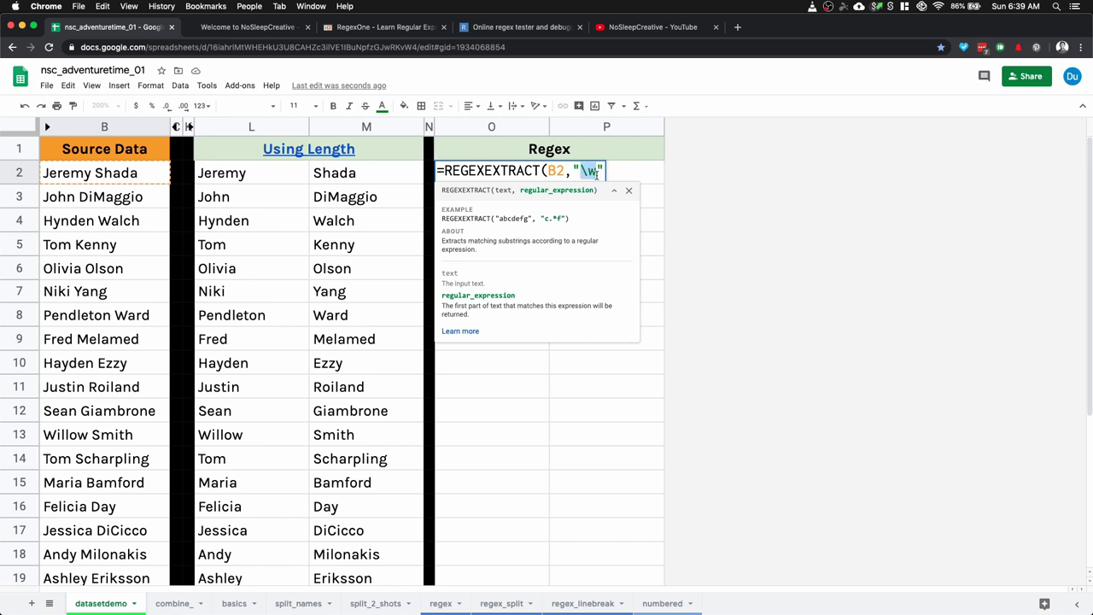
pyautogui.click(596, 173)
pyautogui.write('*')
pyautogui.moveTo(605, 171); pyautogui.dragTo(581, 171)
pyautogui.click(602, 171)
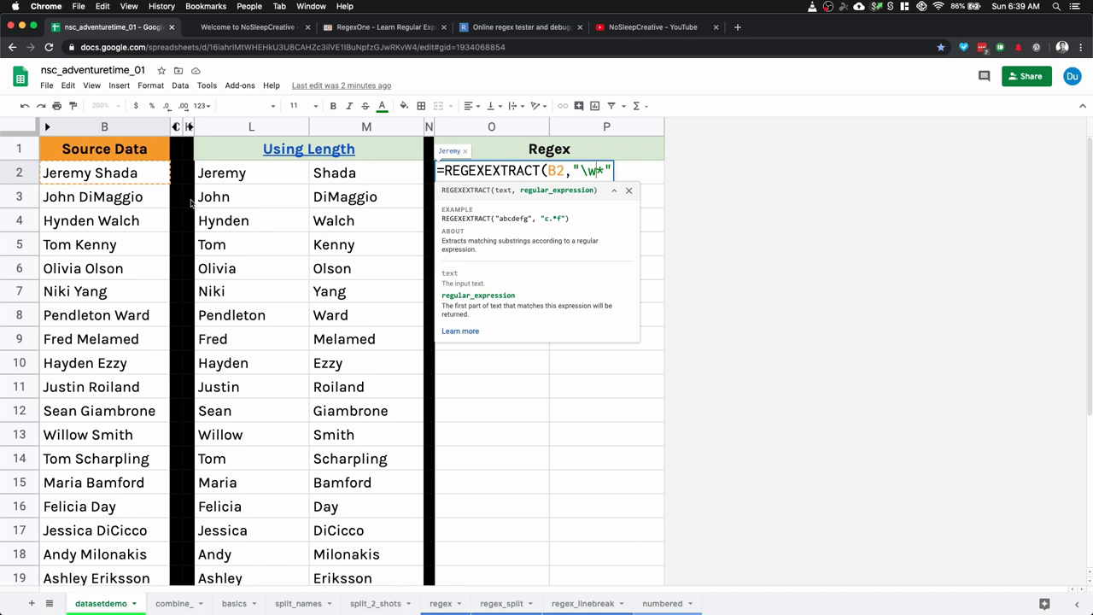
pyautogui.press('Return')
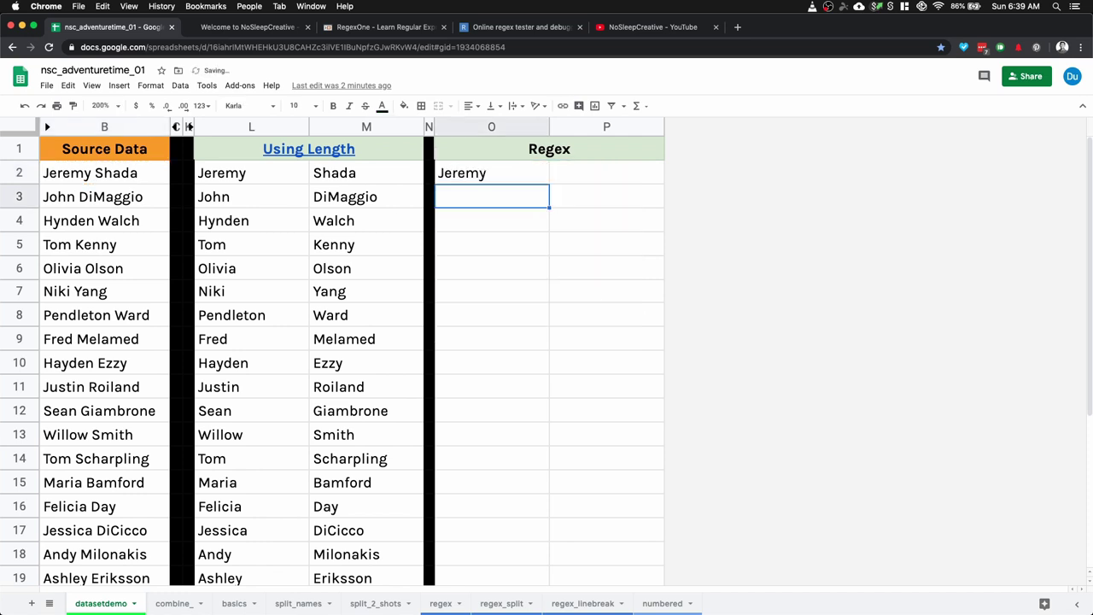
pyautogui.click(522, 176)
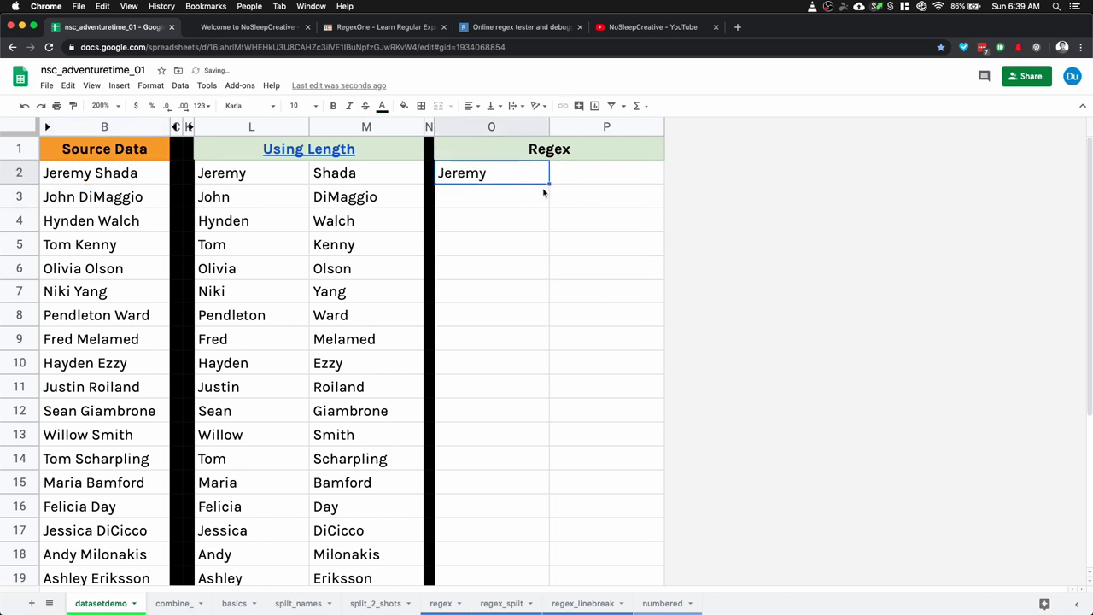
# Wrap O2 in ARRAYFORMULA(IFERROR(...)) over B2:B so column O lists every first name
pyautogui.moveTo(548, 181)
pyautogui.mouseDown()
pyautogui.moveTo(534, 342)
pyautogui.moveTo(531, 177)
pyautogui.mouseUp()
pyautogui.doubleClick(527, 175)
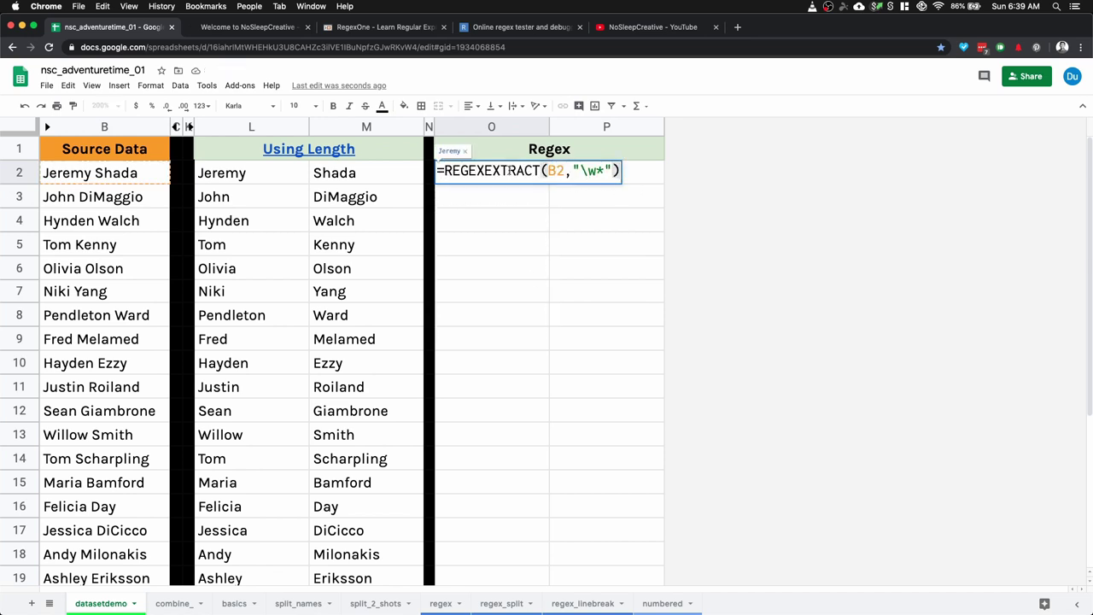
pyautogui.click(445, 171)
pyautogui.write('iferror(')
pyautogui.click(443, 170)
pyautogui.write('arrayformula(')
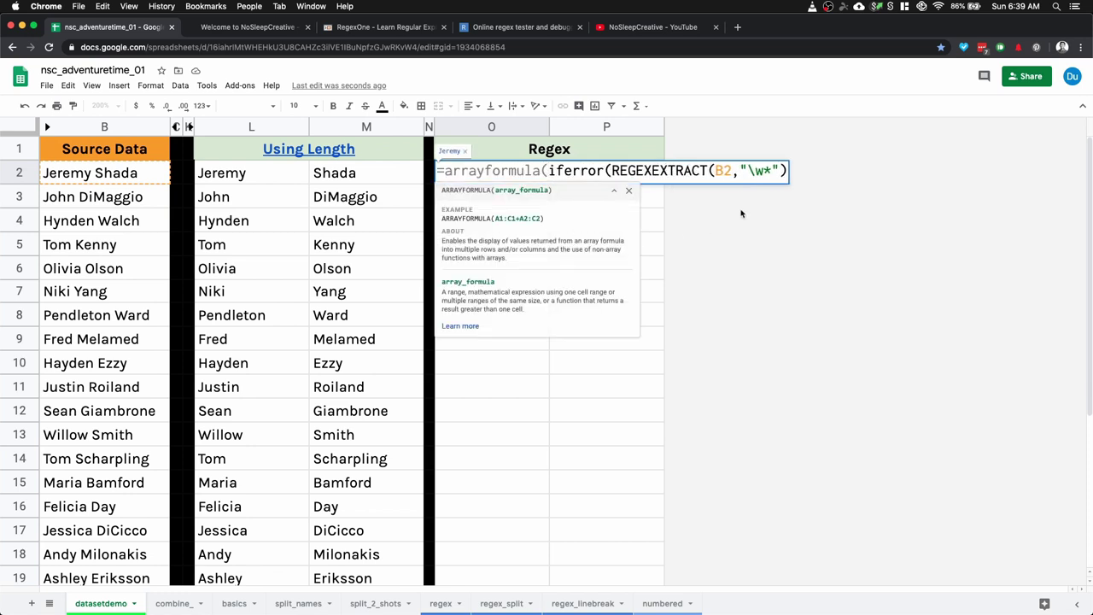
pyautogui.click(733, 171)
pyautogui.write(':B')
pyautogui.press('Return')
pyautogui.click(618, 174)
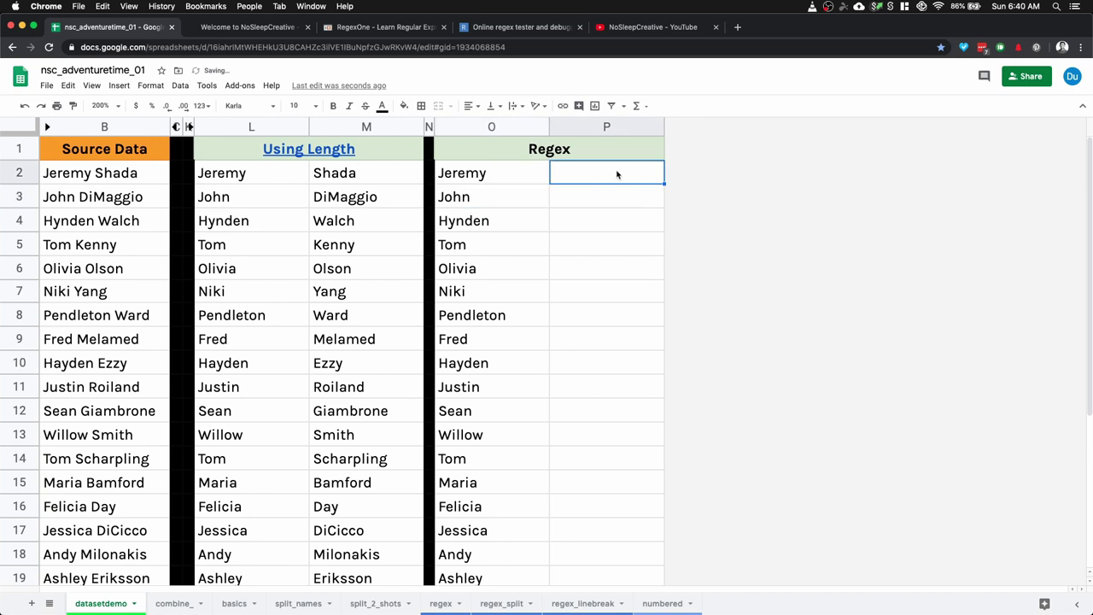
pyautogui.scroll(-5, 458, 309)
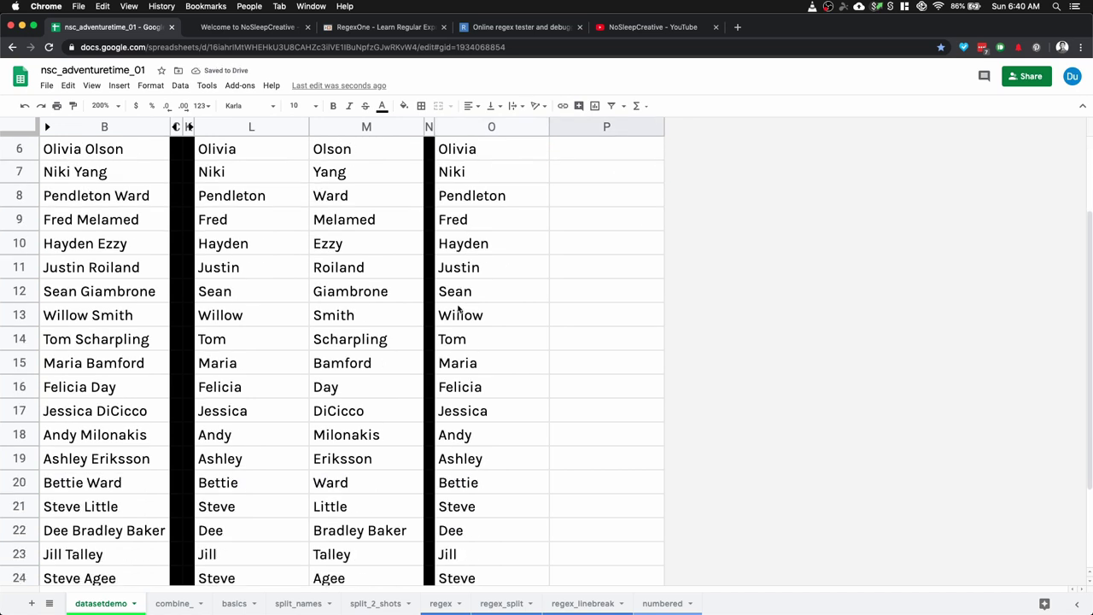
pyautogui.scroll(5, 459, 309)
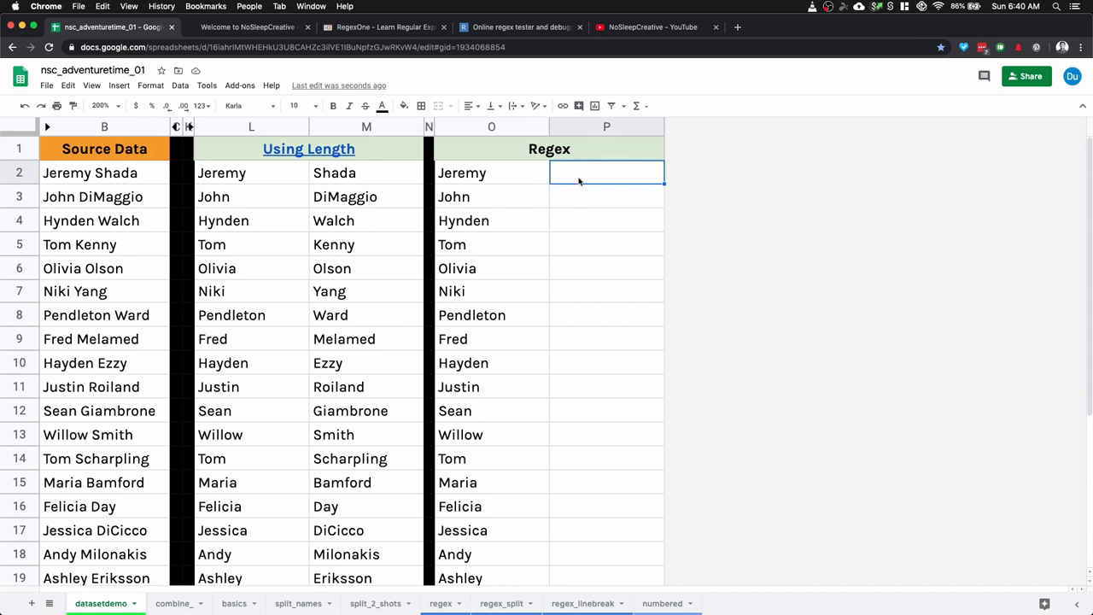
# Enter =REGEXREPLACE(B2,O2,) in P2 and fill it down to P9 for surnames Shada through Melamed
pyautogui.write('=')
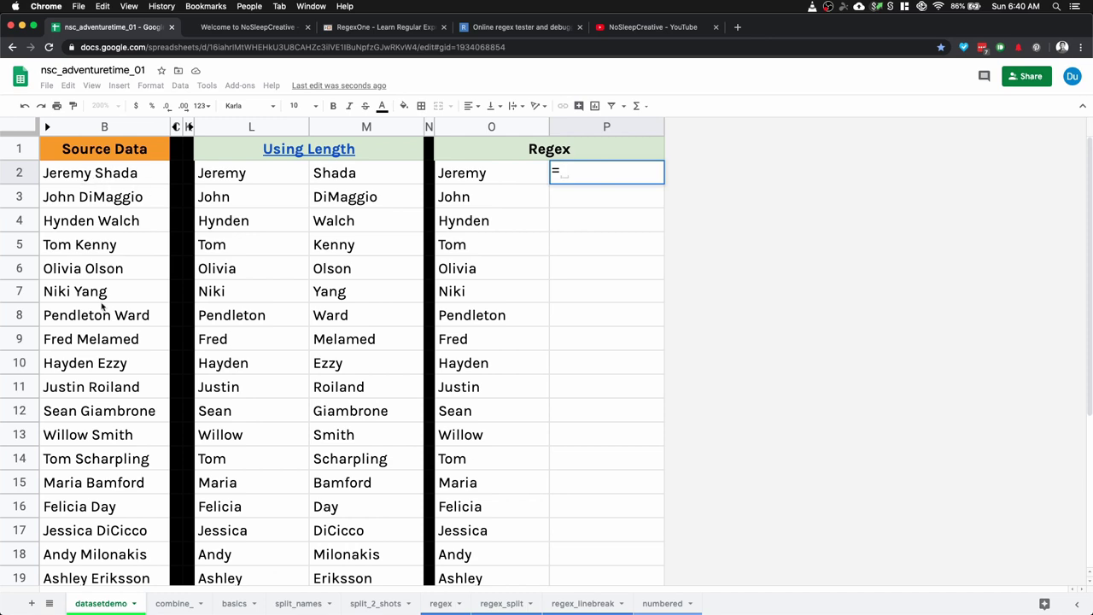
pyautogui.scroll(-5, 101, 493)
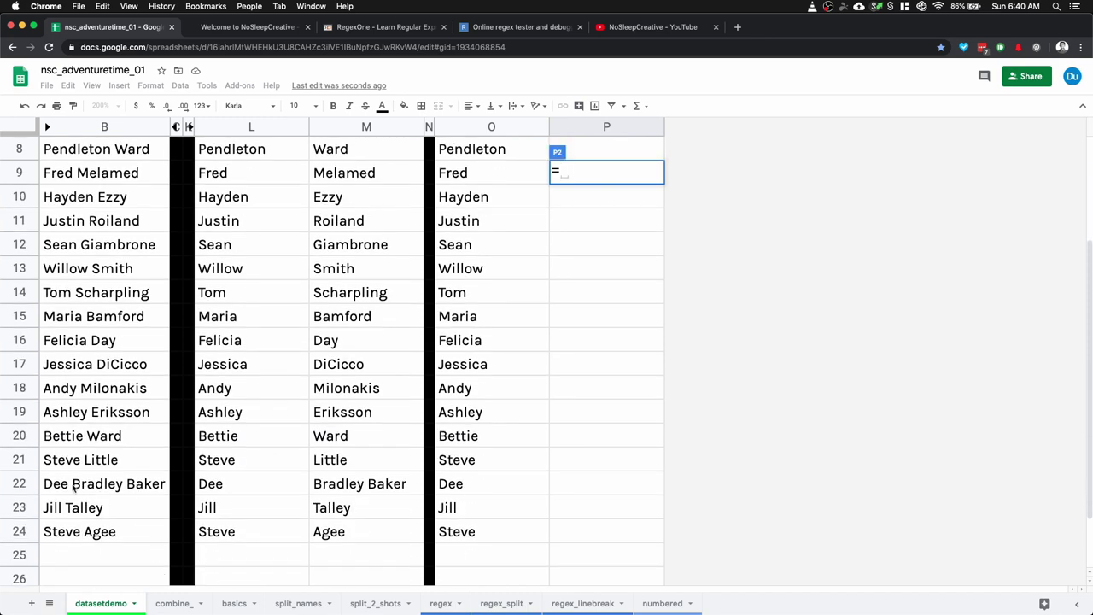
pyautogui.scroll(5, 615, 234)
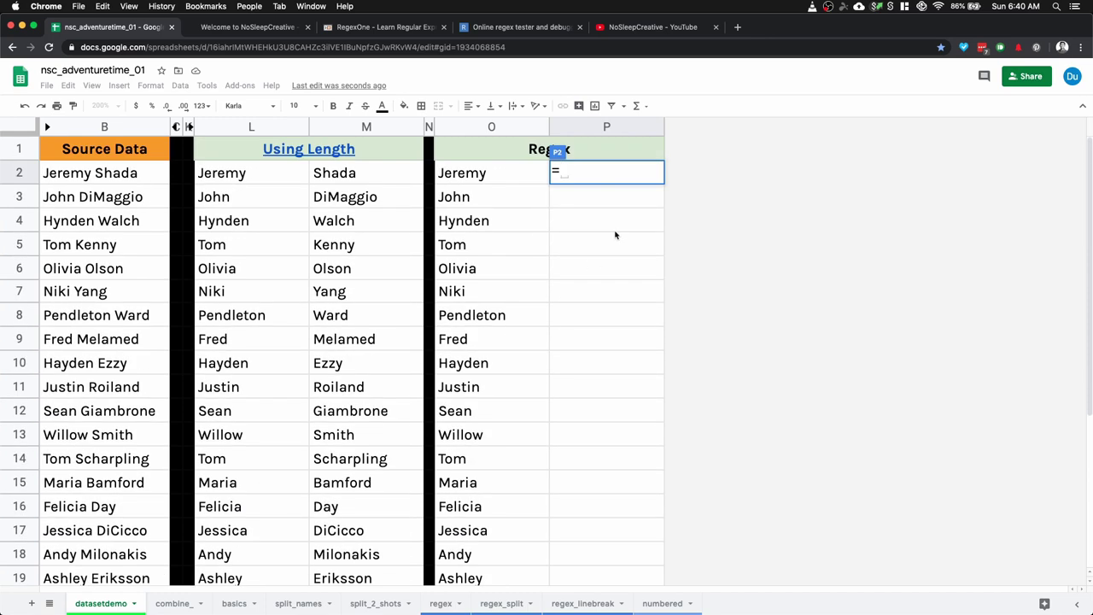
pyautogui.write('regex')
pyautogui.press('Down')
pyautogui.press('Down')
pyautogui.press('Tab')
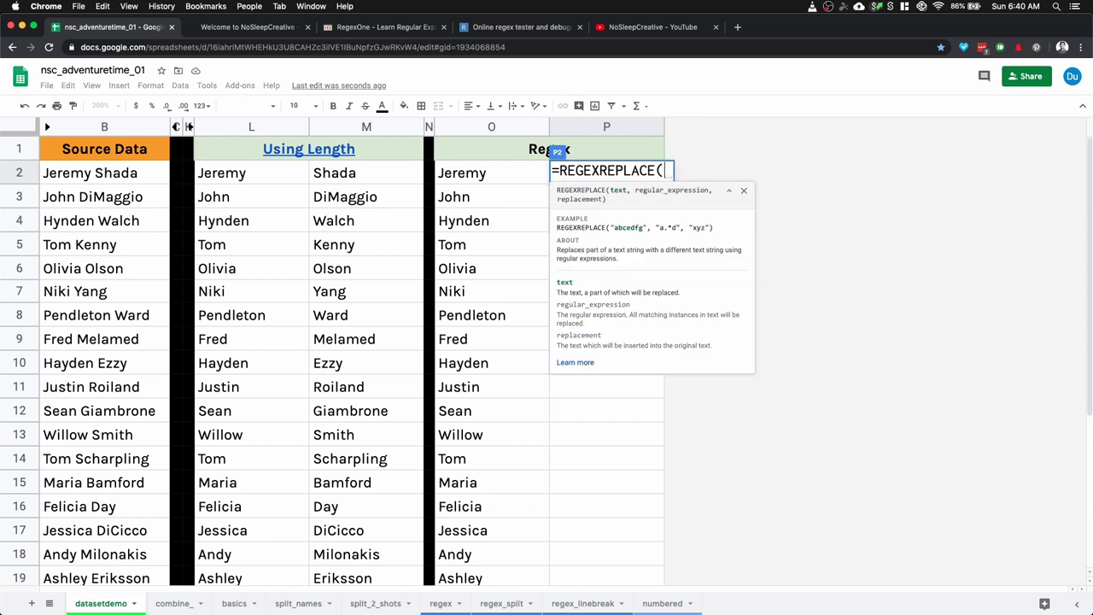
pyautogui.click(44, 174)
pyautogui.write(',')
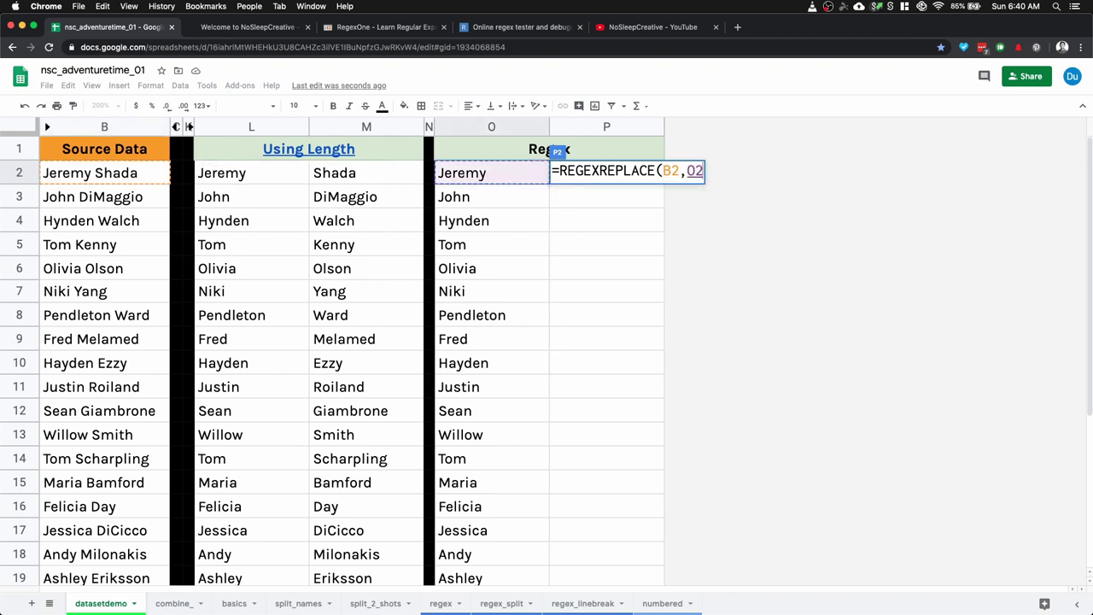
pyautogui.write(',')
pyautogui.press('Return')
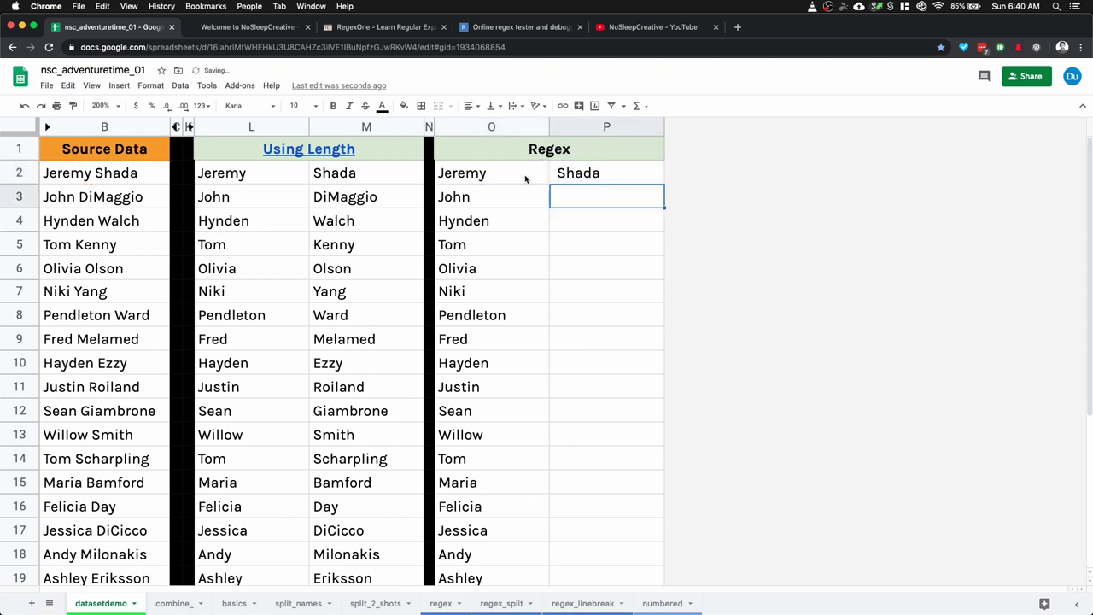
pyautogui.click(622, 177)
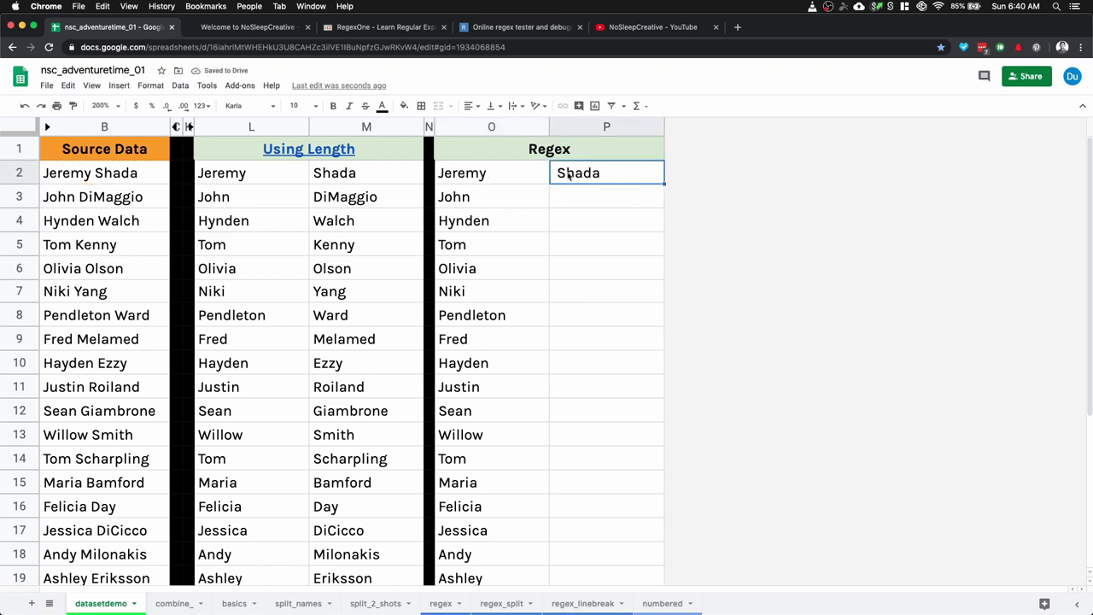
pyautogui.moveTo(665, 182); pyautogui.dragTo(666, 346)
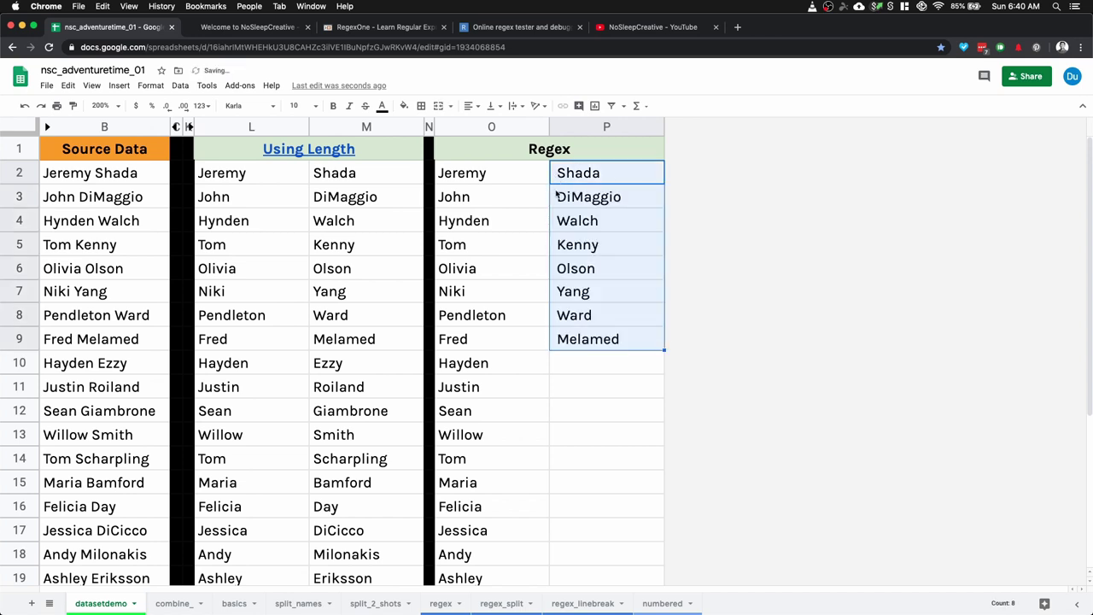
# Rewrite P2 as =ARRAYFORMULA(IFERROR(TRIM(REGEXREPLACE(B2:B,O2:O,))))
pyautogui.click(561, 174)
pyautogui.doubleClick(561, 173)
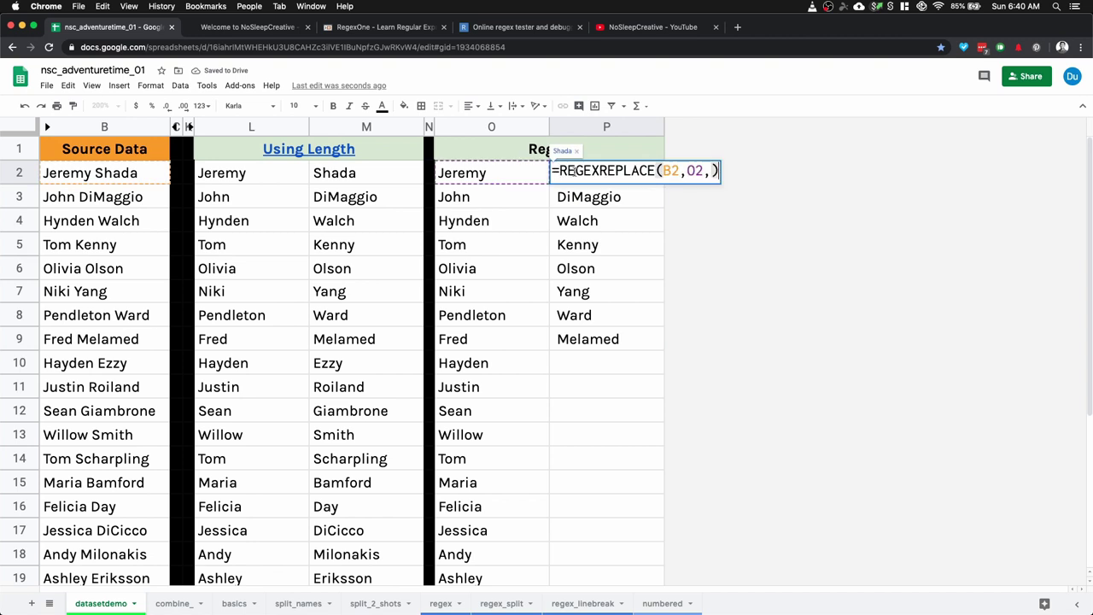
pyautogui.write('tr')
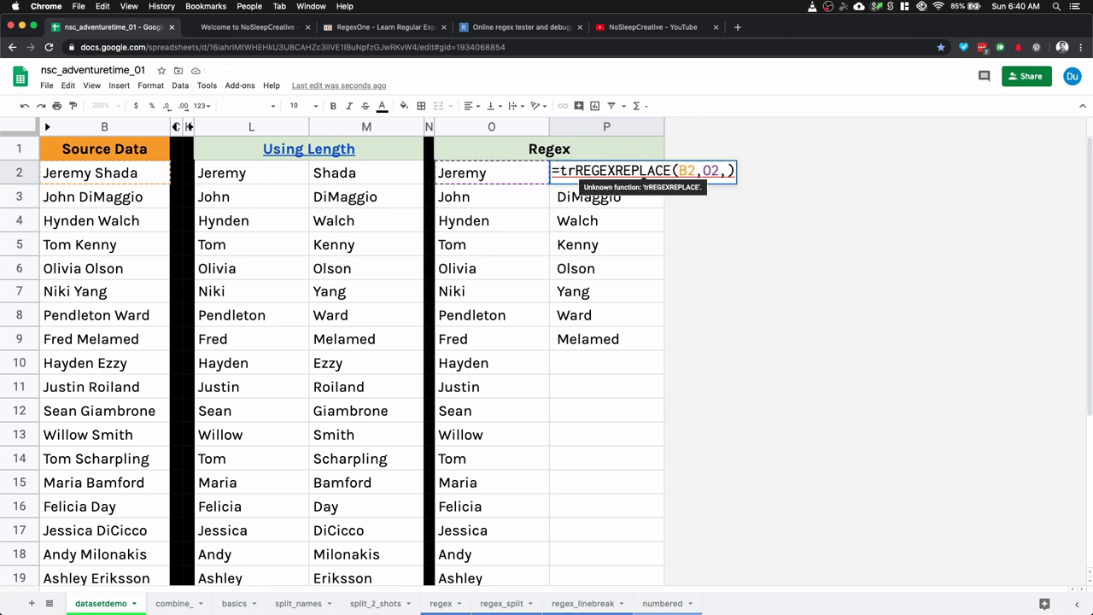
pyautogui.write('im(')
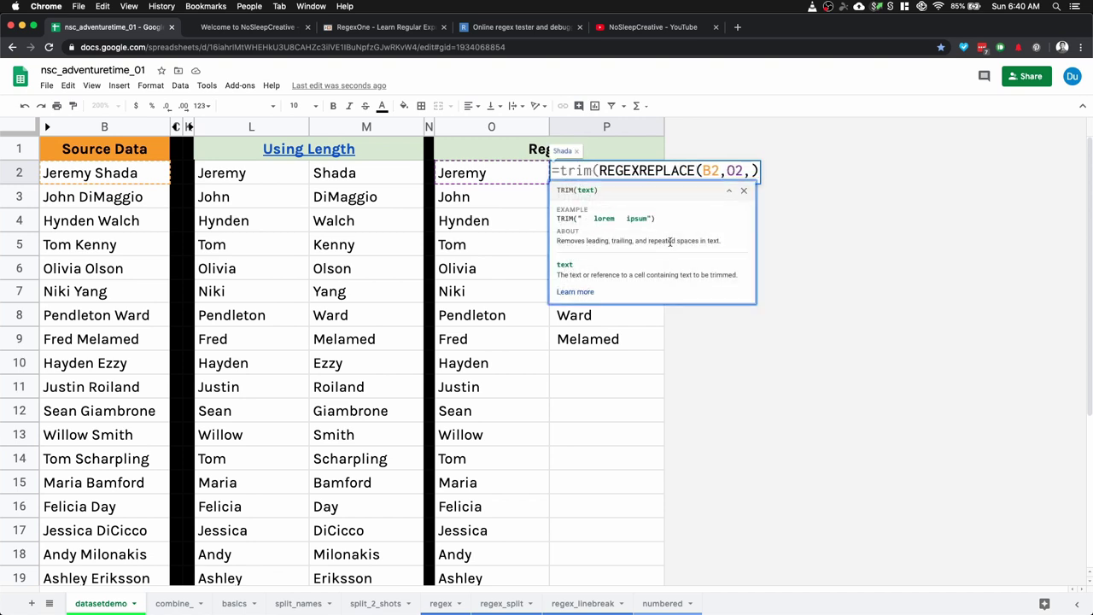
pyautogui.moveTo(709, 242); pyautogui.dragTo(611, 240)
pyautogui.click(612, 240)
pyautogui.click(556, 170)
pyautogui.write('iferror(')
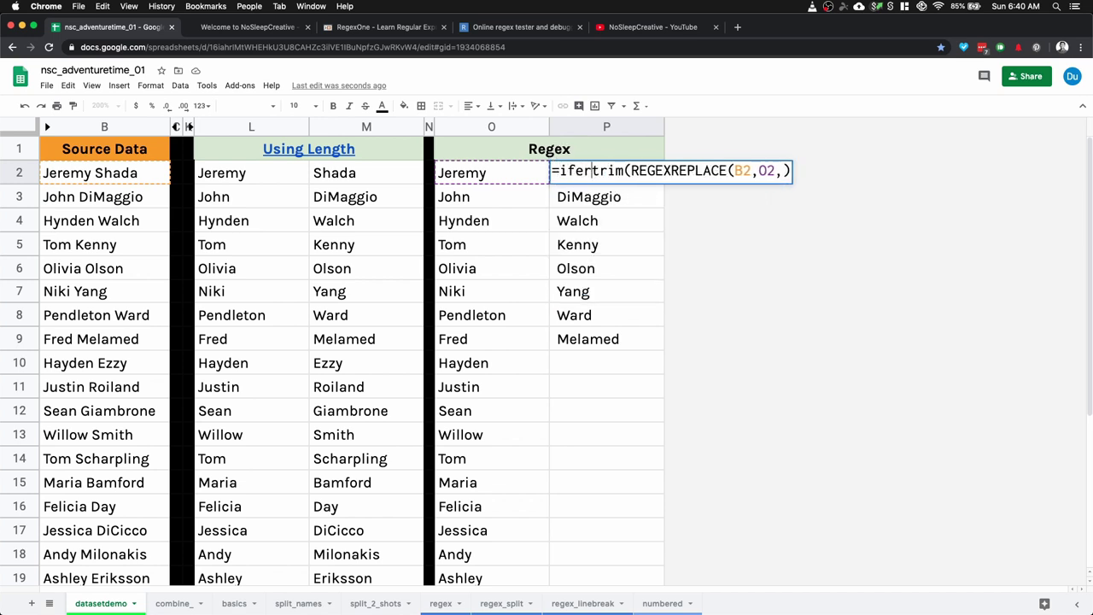
pyautogui.click(557, 171)
pyautogui.write('arrayformula(')
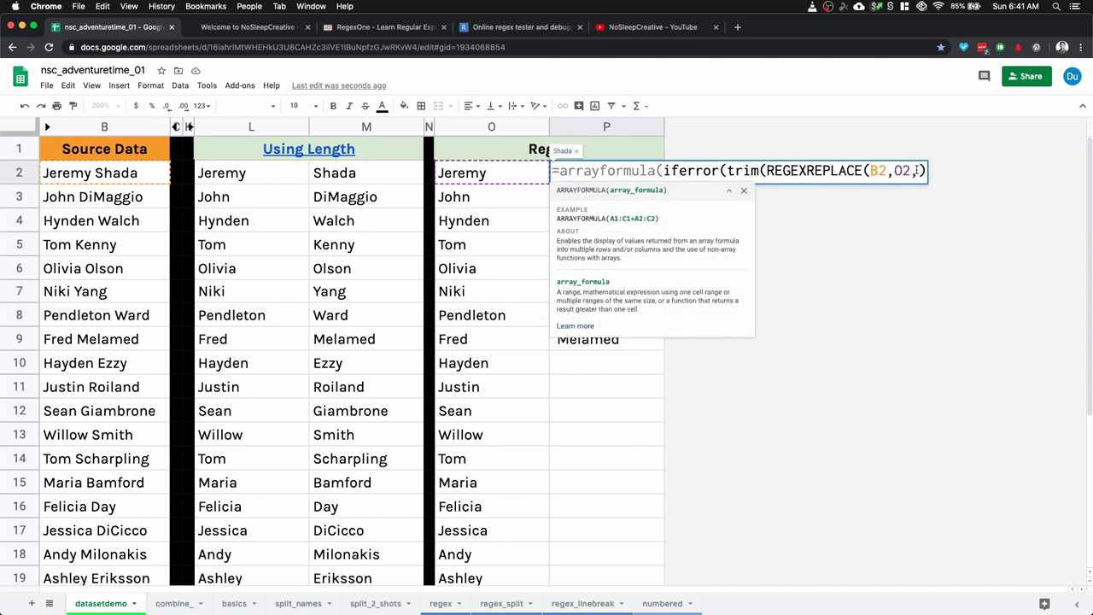
pyautogui.click(887, 172)
pyautogui.write(':B')
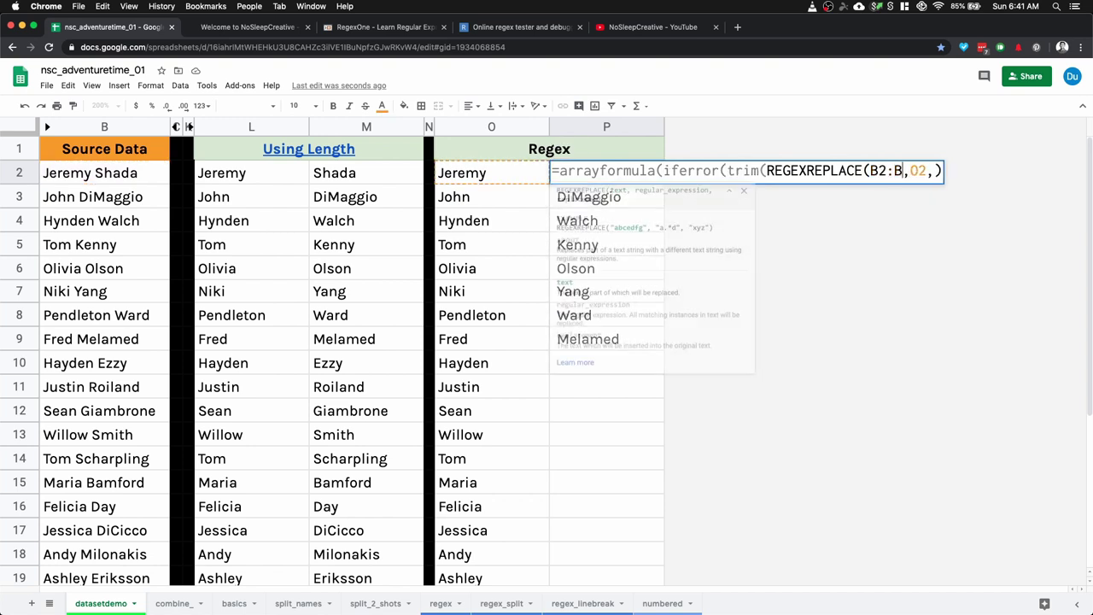
pyautogui.click(927, 172)
pyautogui.write(':O')
pyautogui.press('Return')
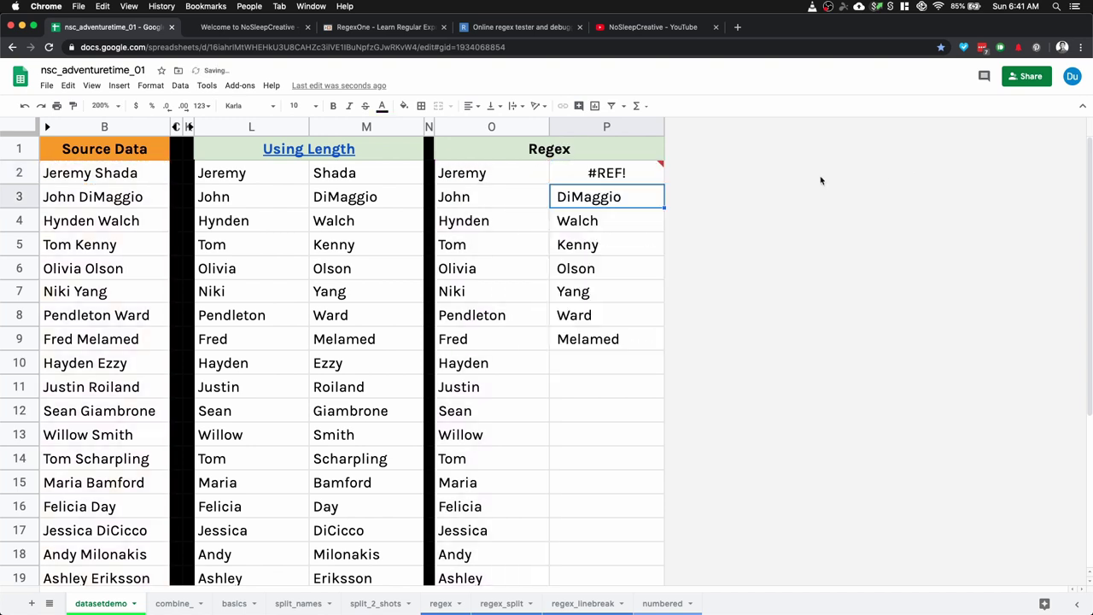
# Delete the old copied results in P3:P12 and check rows 22–23 (Dee, Jill) fill correctly
pyautogui.moveTo(656, 203); pyautogui.dragTo(658, 410)
pyautogui.press('Delete')
pyautogui.scroll(-6, 577, 419)
pyautogui.scroll(2, 578, 419)
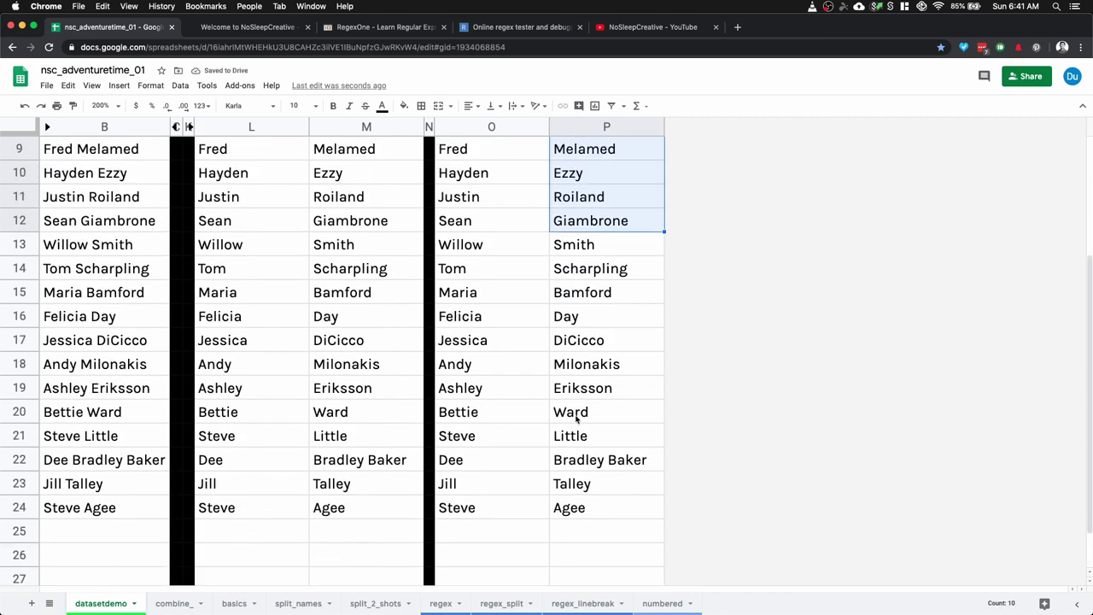
pyautogui.click(466, 478)
pyautogui.click(488, 462)
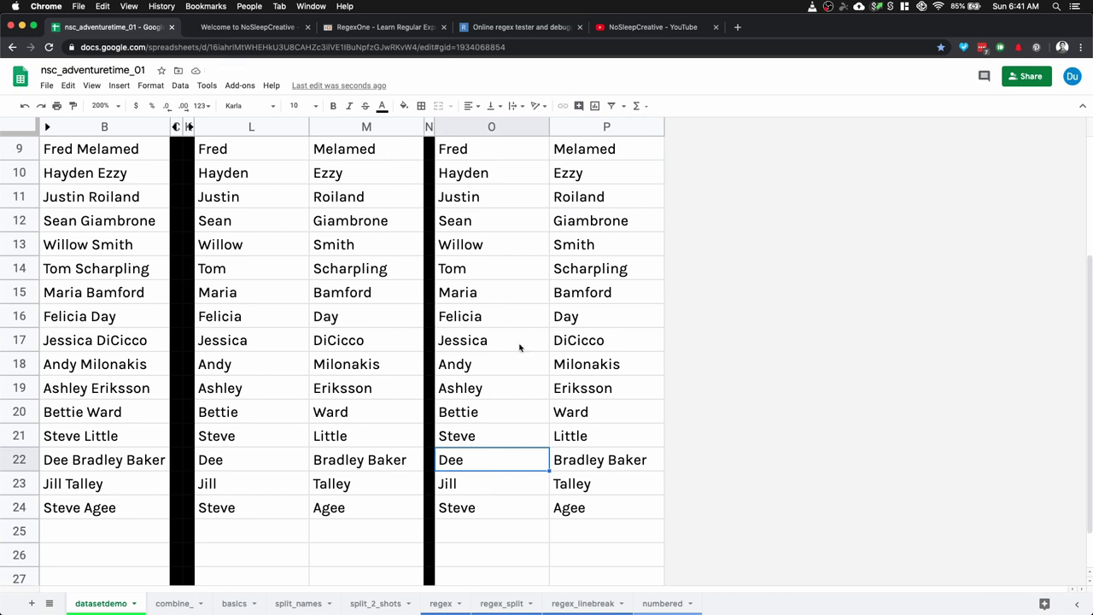
pyautogui.scroll(5, 519, 347)
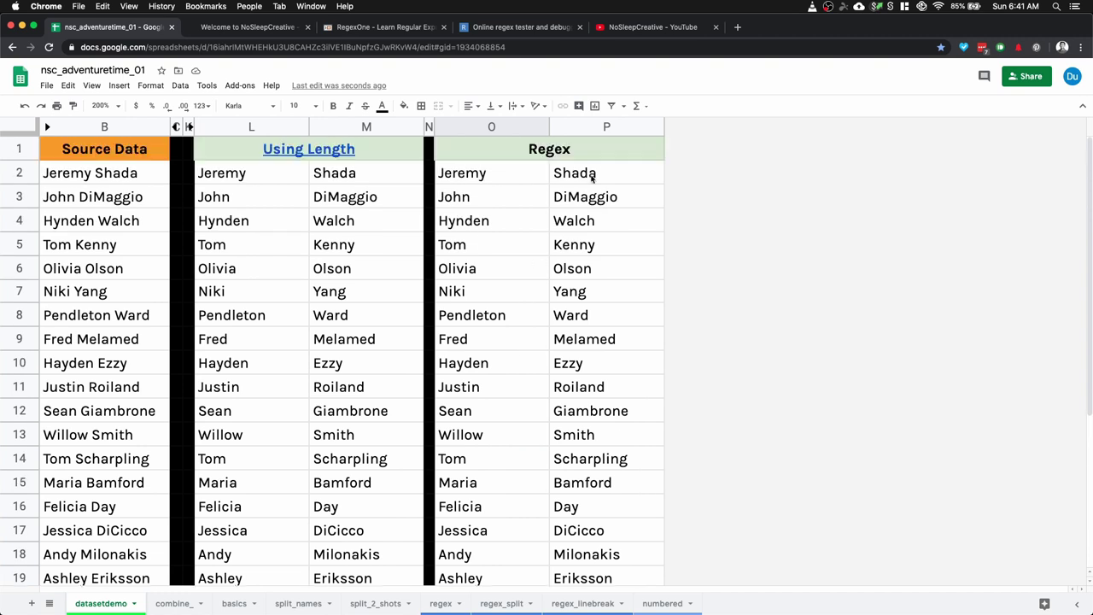
# Inspect O2's ARRAYFORMULA, IFERROR and REGEXEXTRACT layers, leaving the formula unchanged
pyautogui.click(504, 174)
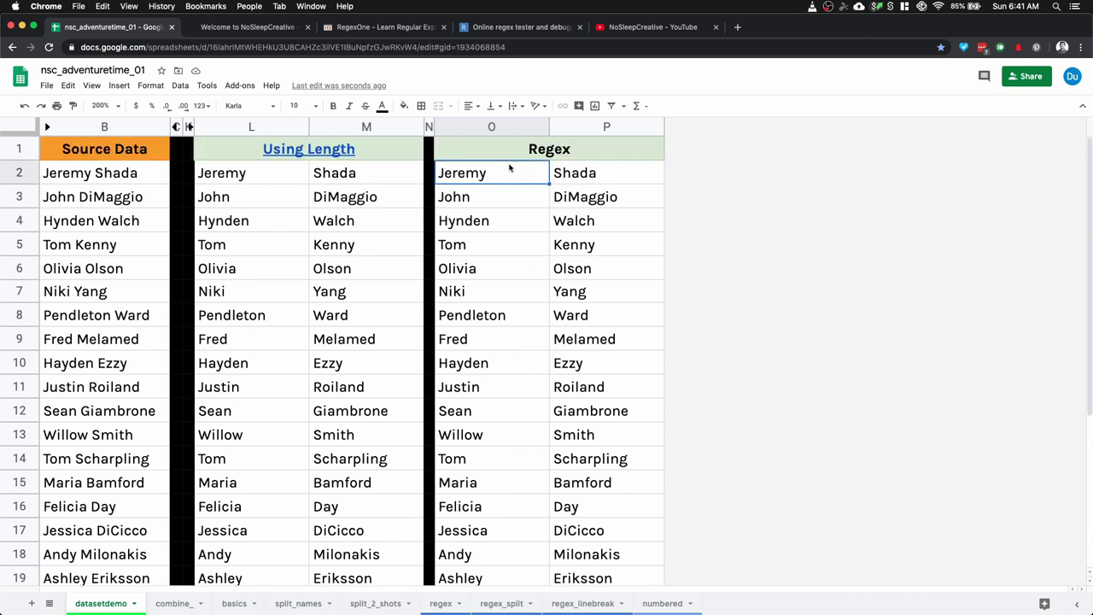
pyautogui.doubleClick(510, 168)
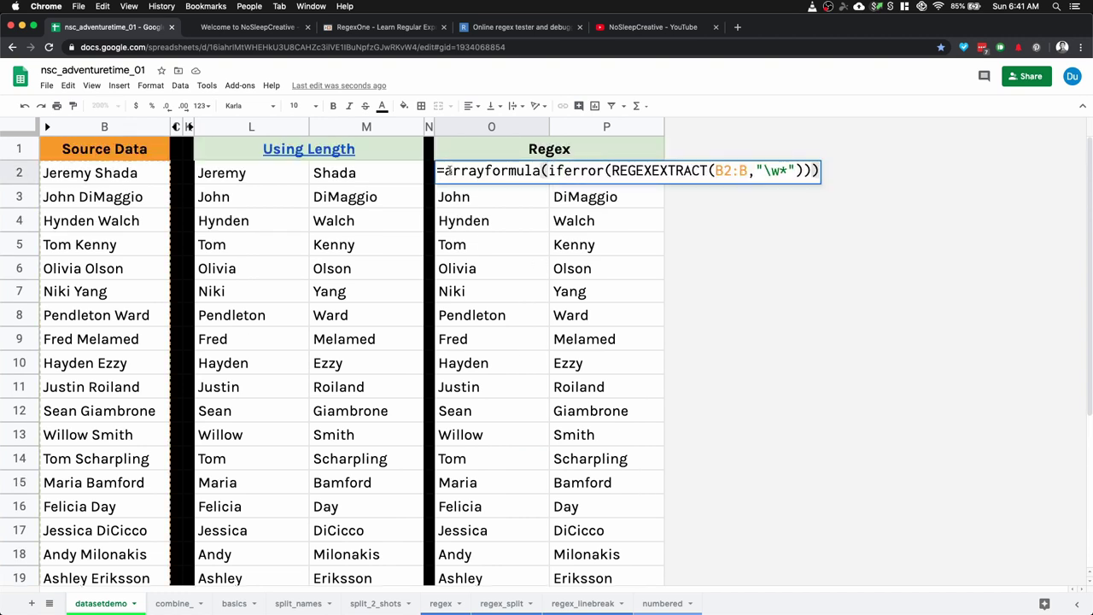
pyautogui.moveTo(446, 171); pyautogui.dragTo(803, 174)
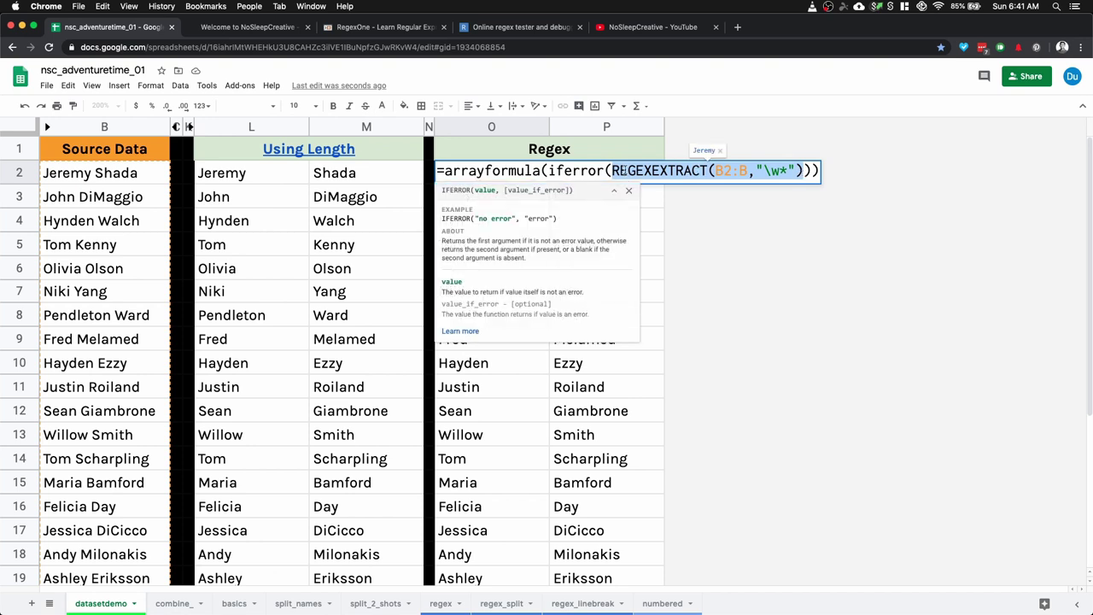
pyautogui.moveTo(604, 171); pyautogui.dragTo(548, 171)
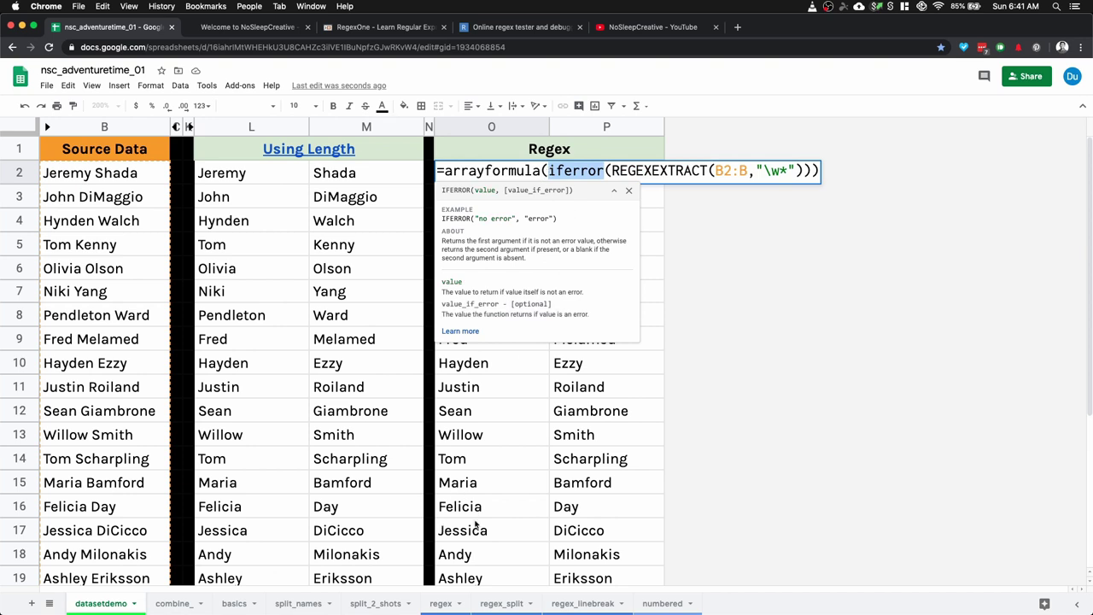
pyautogui.moveTo(542, 171); pyautogui.dragTo(443, 171)
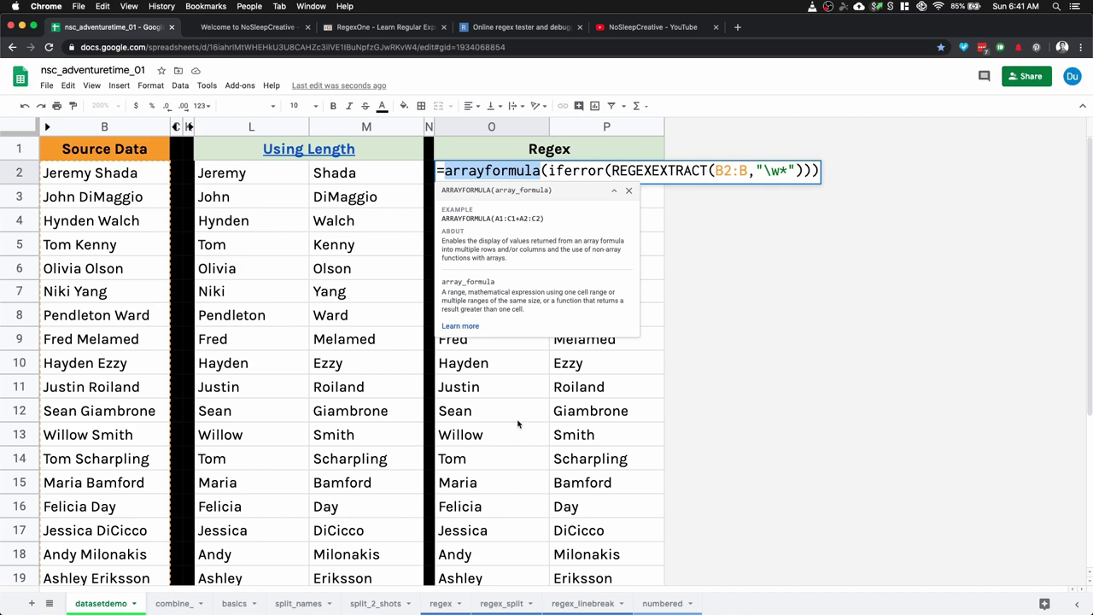
pyautogui.press('Escape')
pyautogui.scroll(-3, 521, 306)
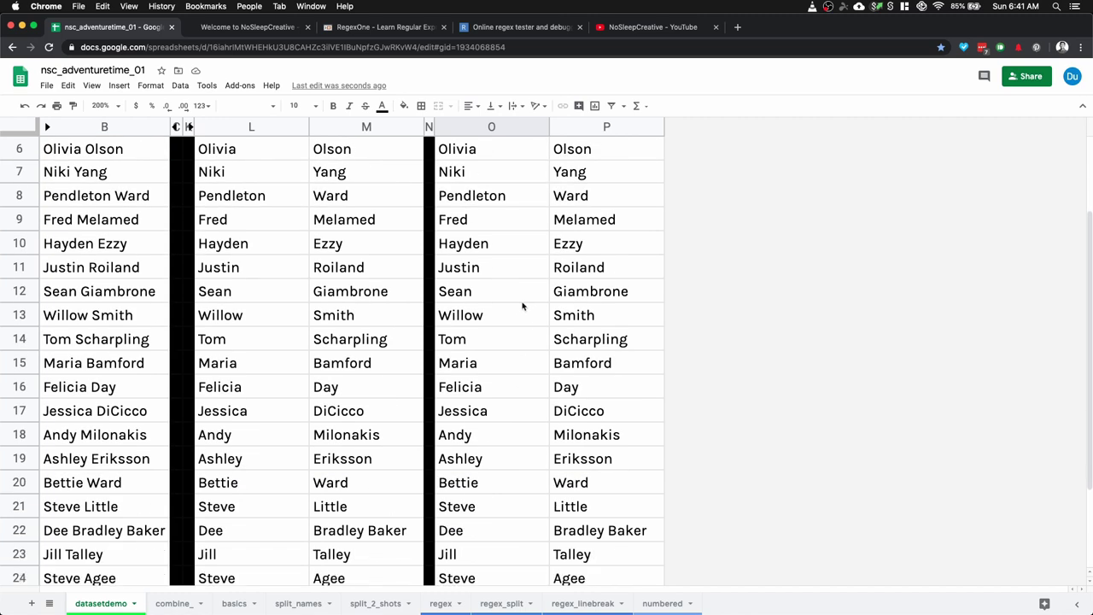
pyautogui.scroll(1, 517, 282)
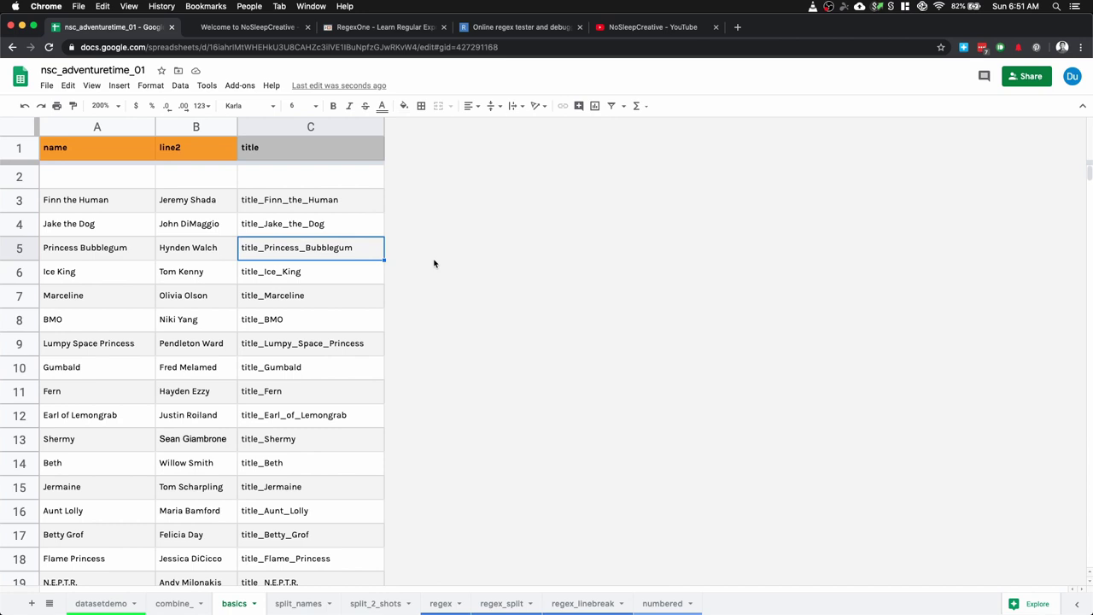
# Rename the C1 header to lowerthird so entries read like lowerthird_Finn_the_Human
pyautogui.click(282, 151)
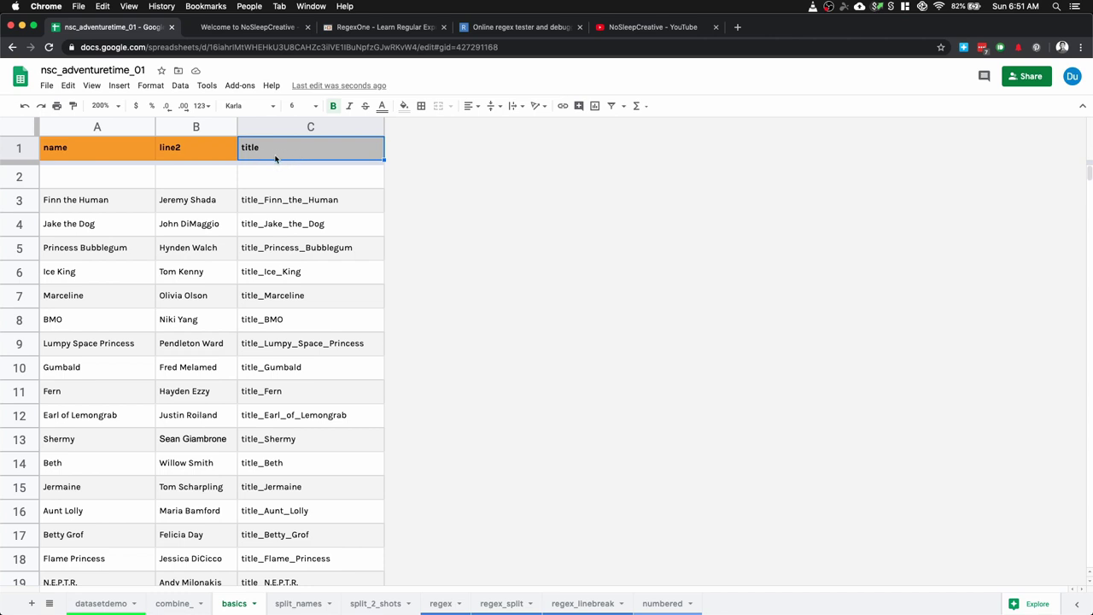
pyautogui.write('lowerth')
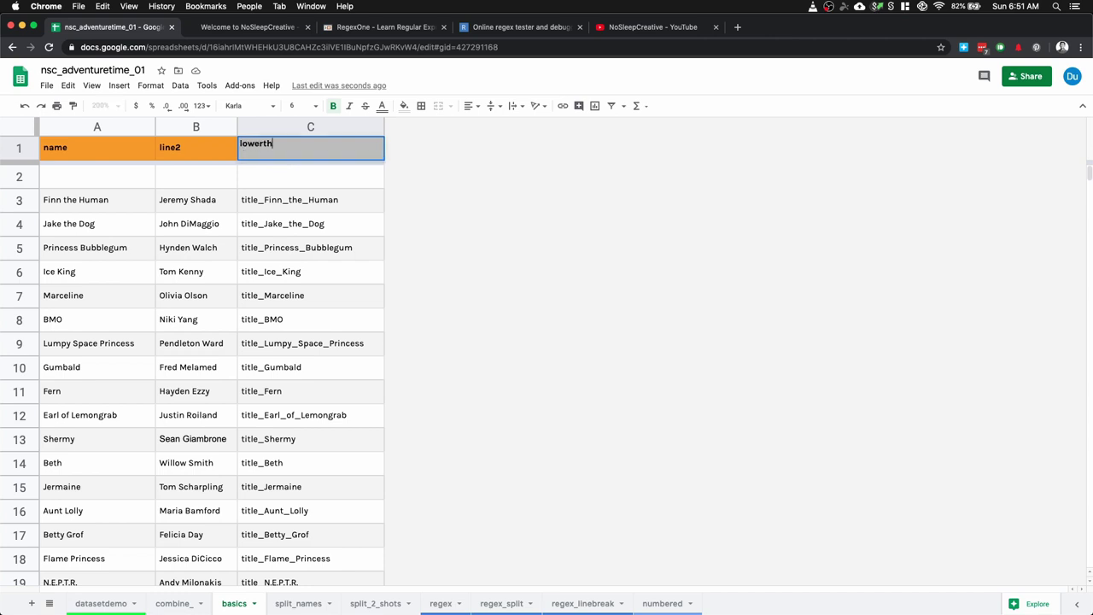
pyautogui.write('ird')
pyautogui.press('Return')
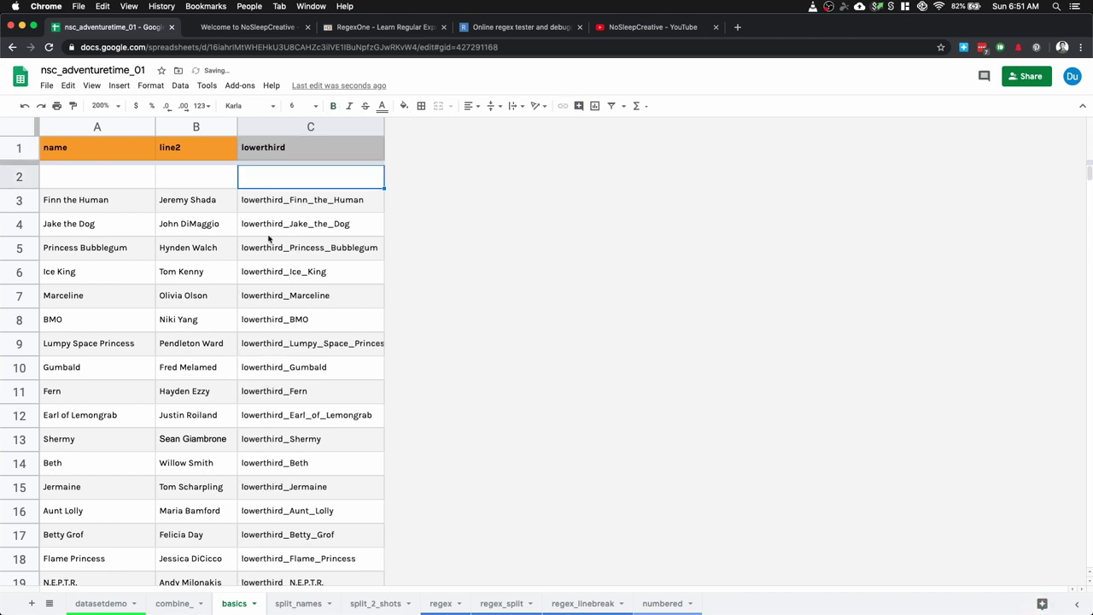
pyautogui.scroll(-5, 293, 295)
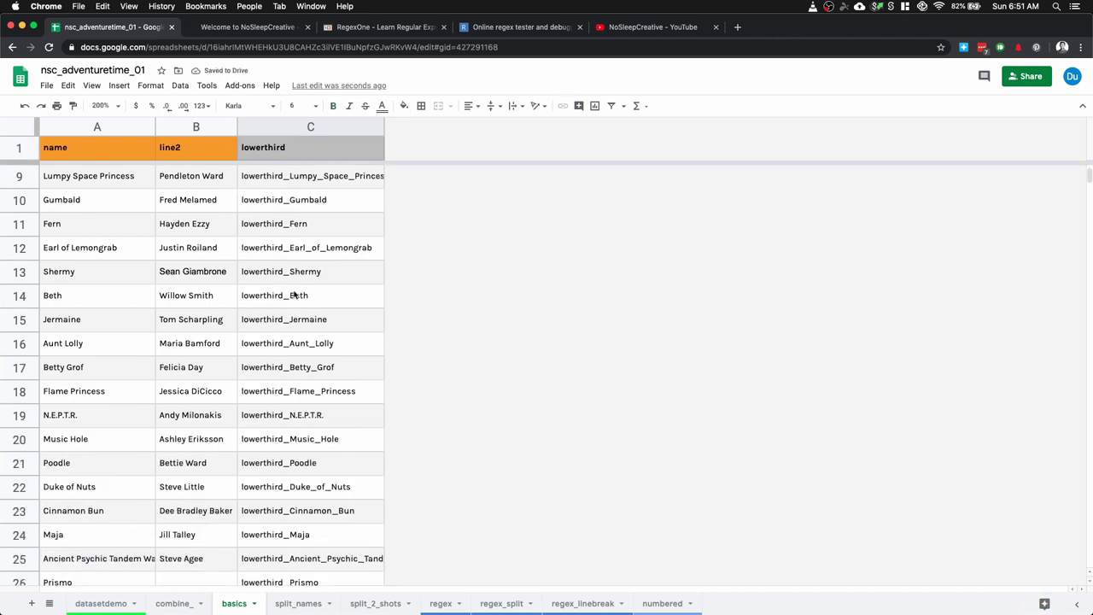
pyautogui.scroll(5, 293, 296)
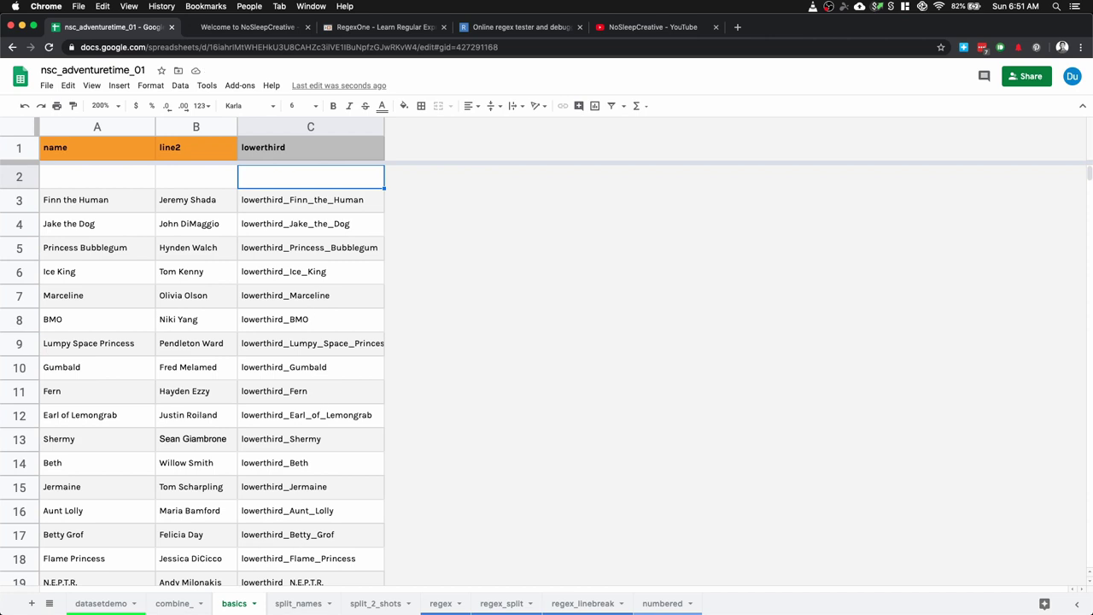
# On the combine_ sheet, enter a B2 formula joining the B1 header with A2's name
pyautogui.click(174, 604)
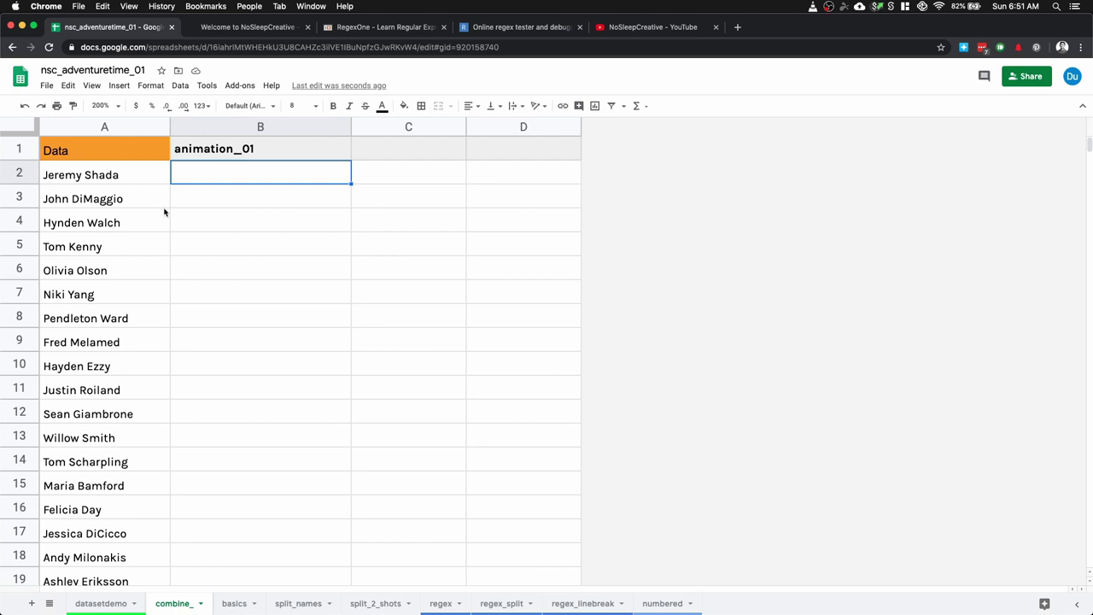
pyautogui.write('=')
pyautogui.click(213, 151)
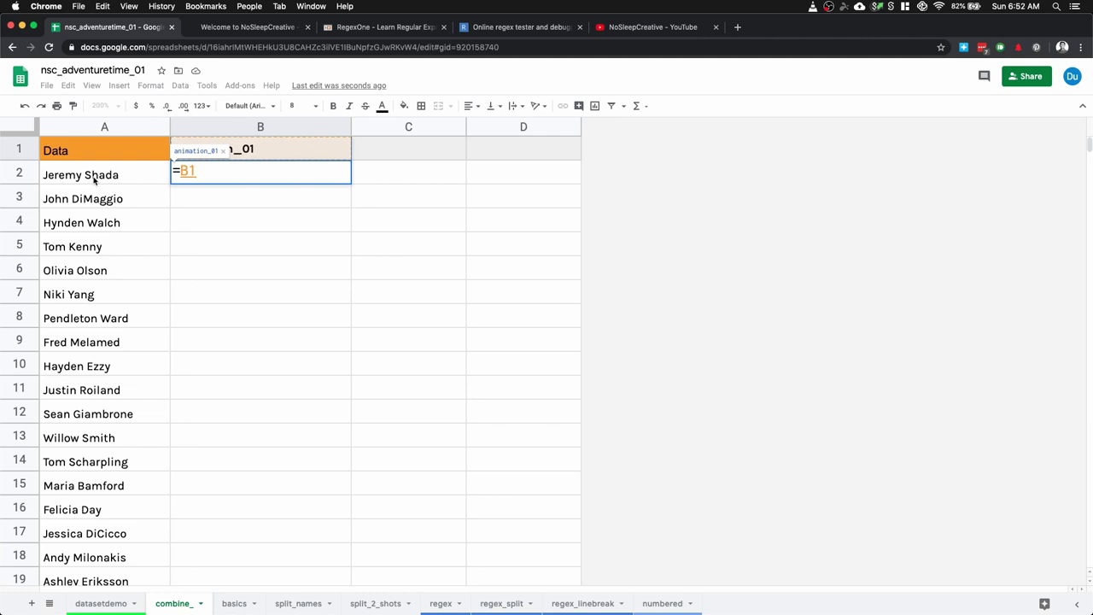
pyautogui.write('&')
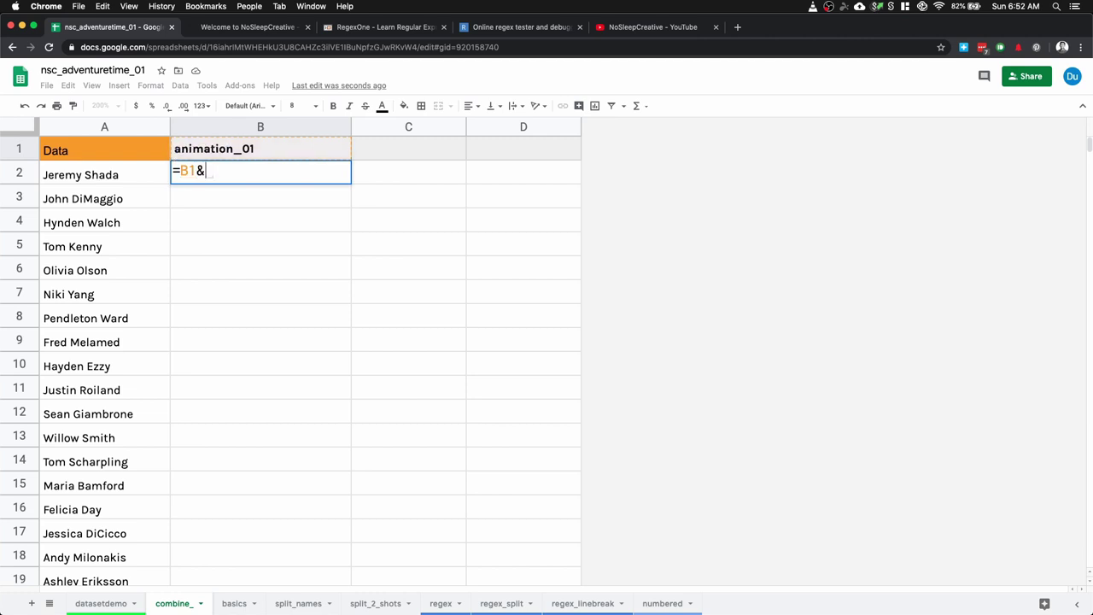
pyautogui.click(98, 174)
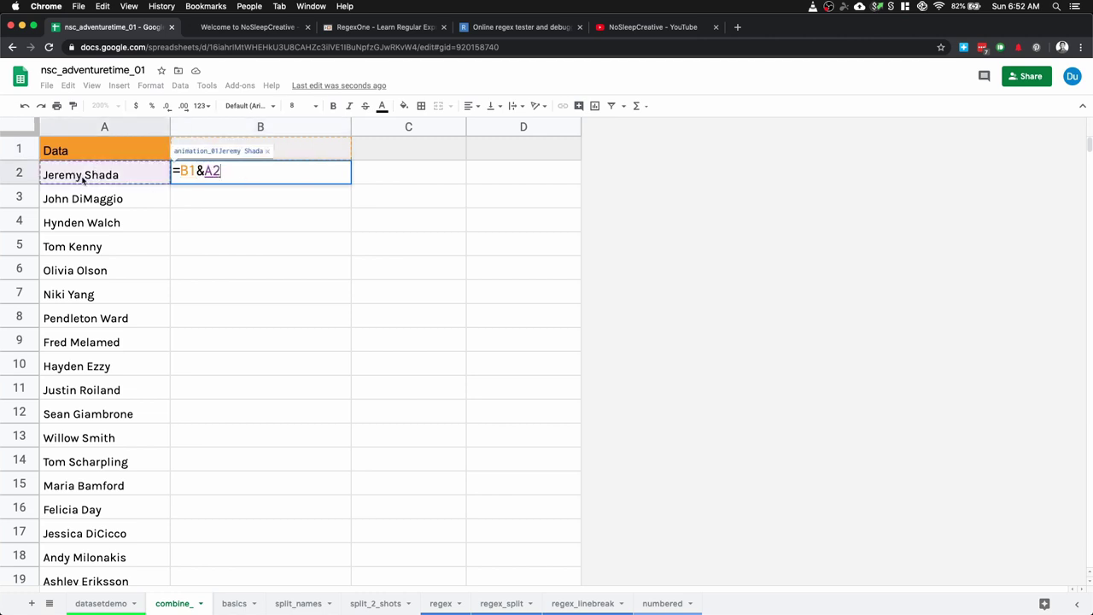
pyautogui.press('Return')
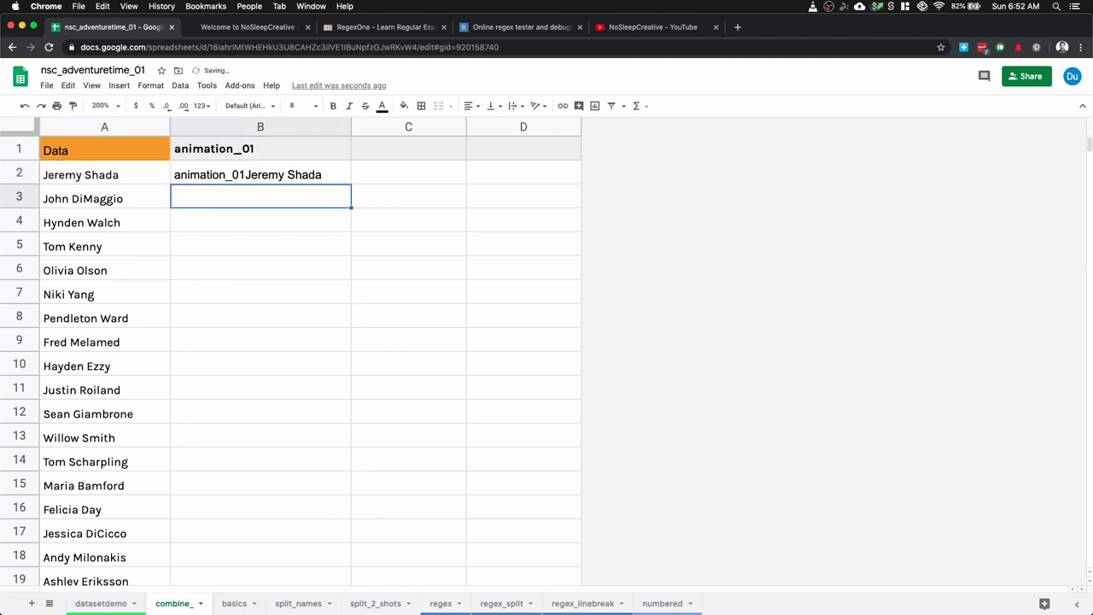
# Insert an "_" separator between header and name, adding the missing & to fix the error
pyautogui.click(250, 175)
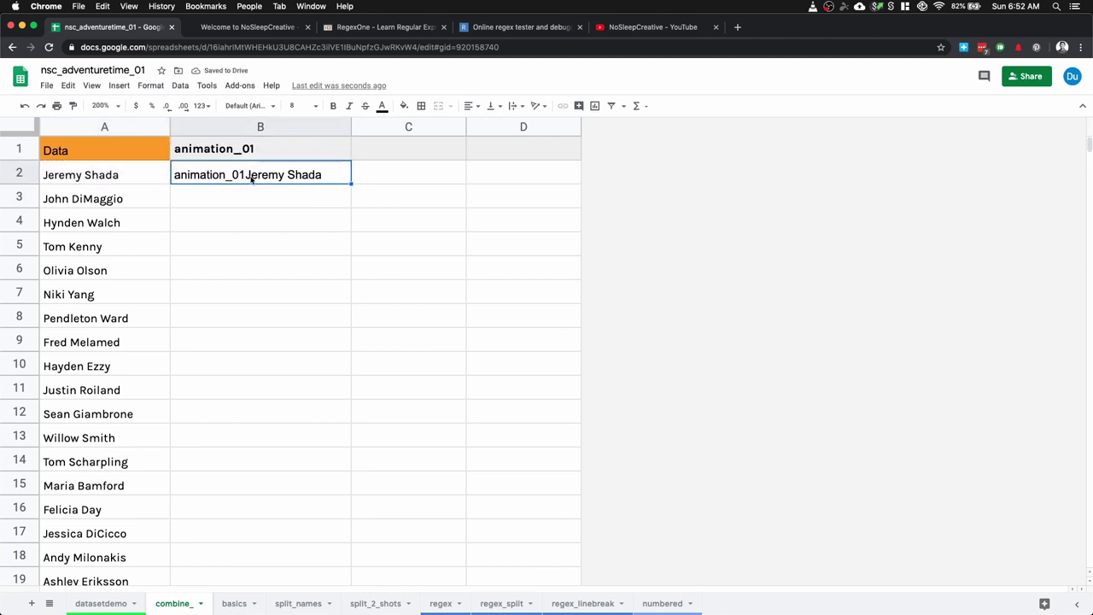
pyautogui.doubleClick(250, 175)
pyautogui.click(205, 170)
pyautogui.write('"A2')
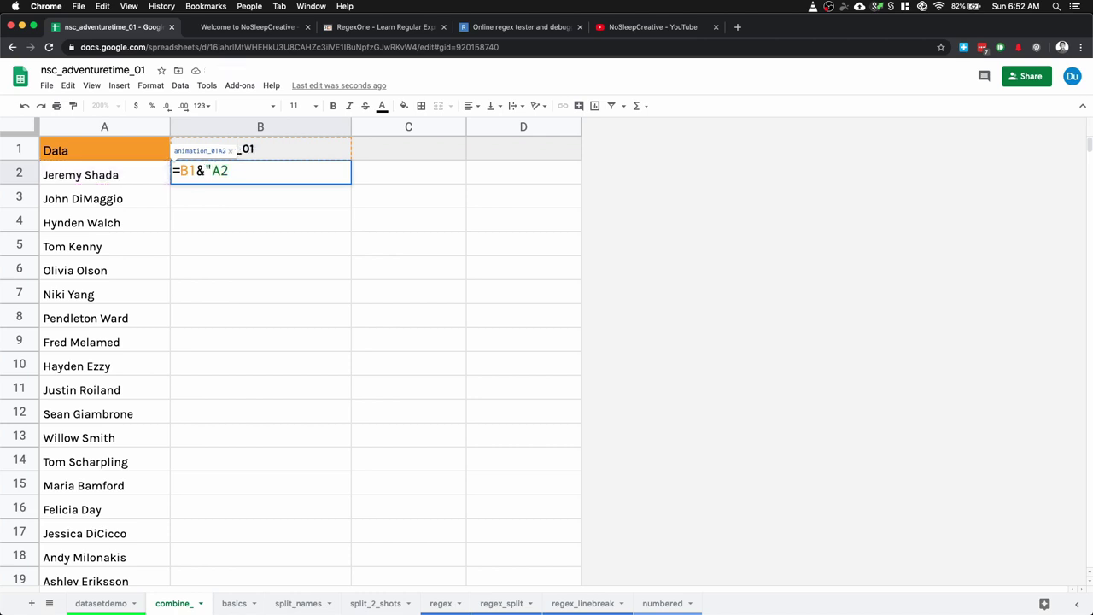
pyautogui.write('_"')
pyautogui.press('Return')
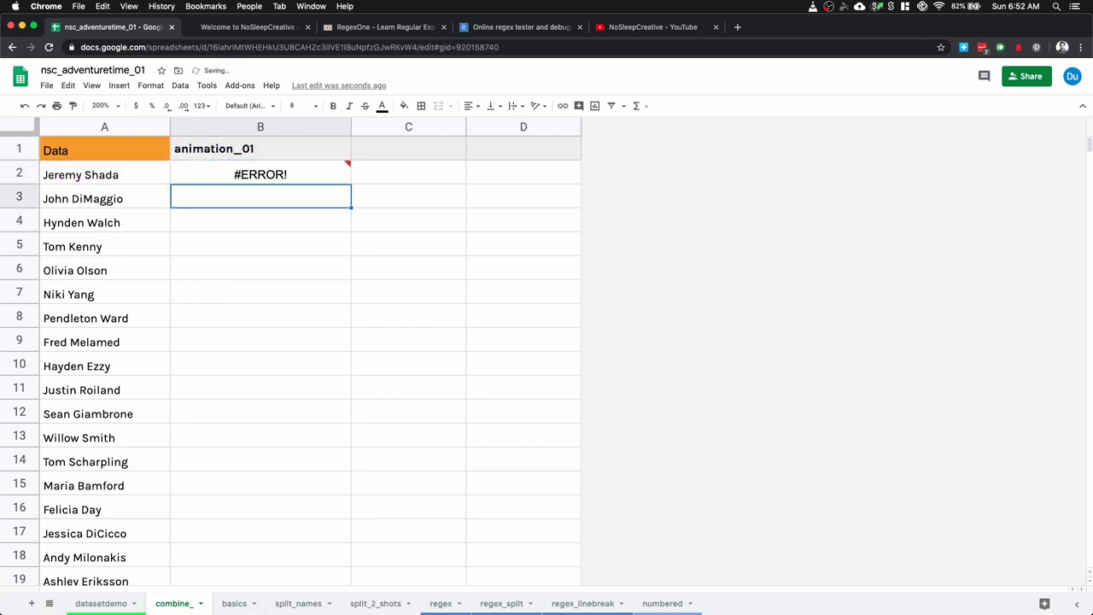
pyautogui.doubleClick(245, 173)
pyautogui.click(237, 170)
pyautogui.write('&"_"&A2')
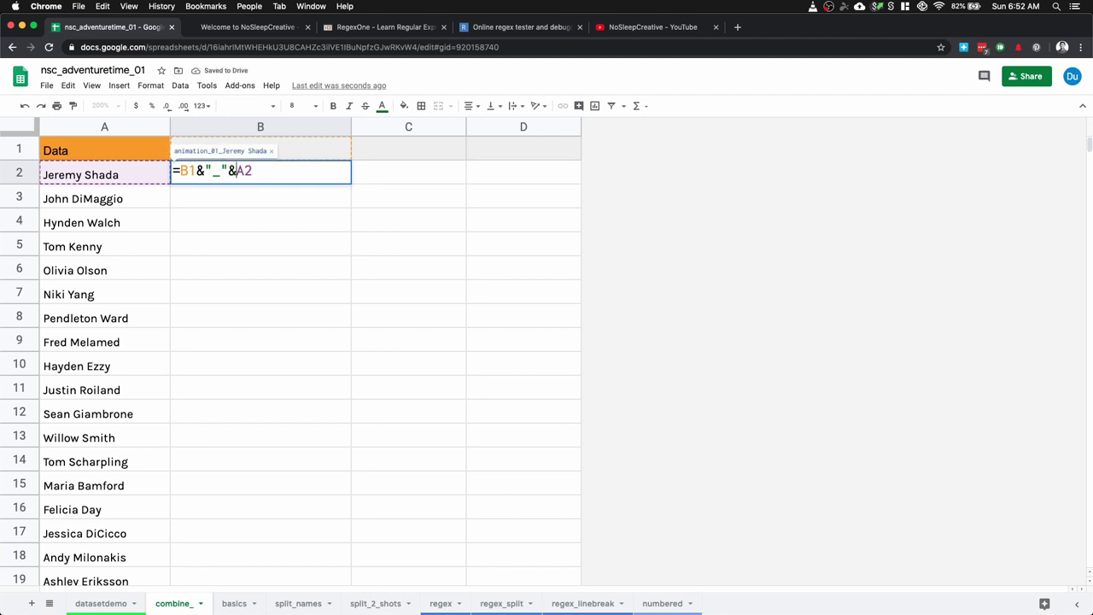
pyautogui.press('Return')
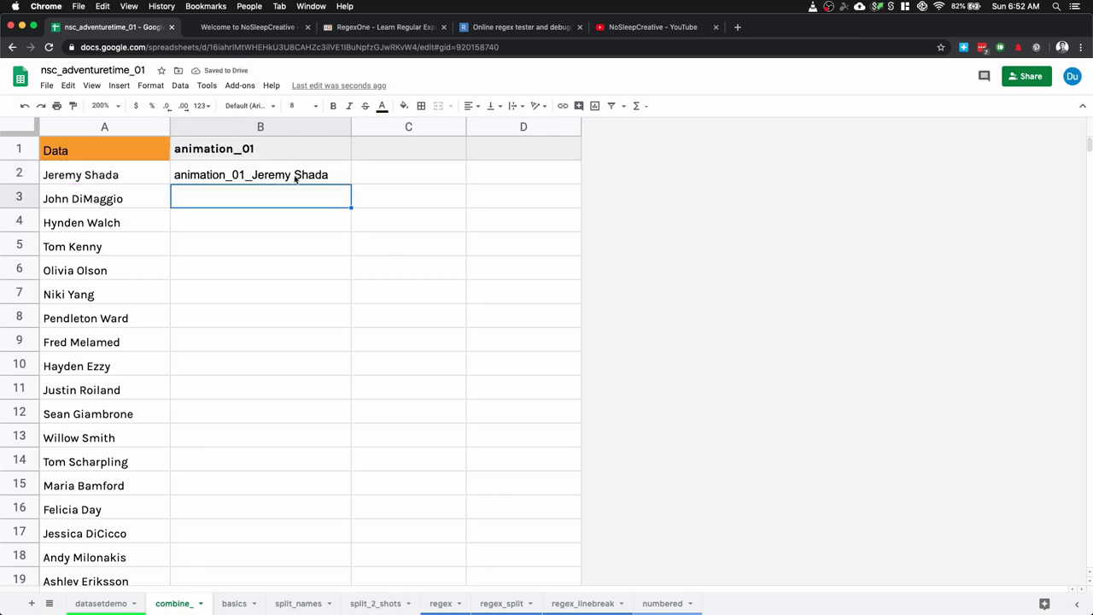
# Wrap A2 in SUBSTITUTE(A2," ","_") so B2 shows animation_01_Jeremy_Shada
pyautogui.doubleClick(294, 176)
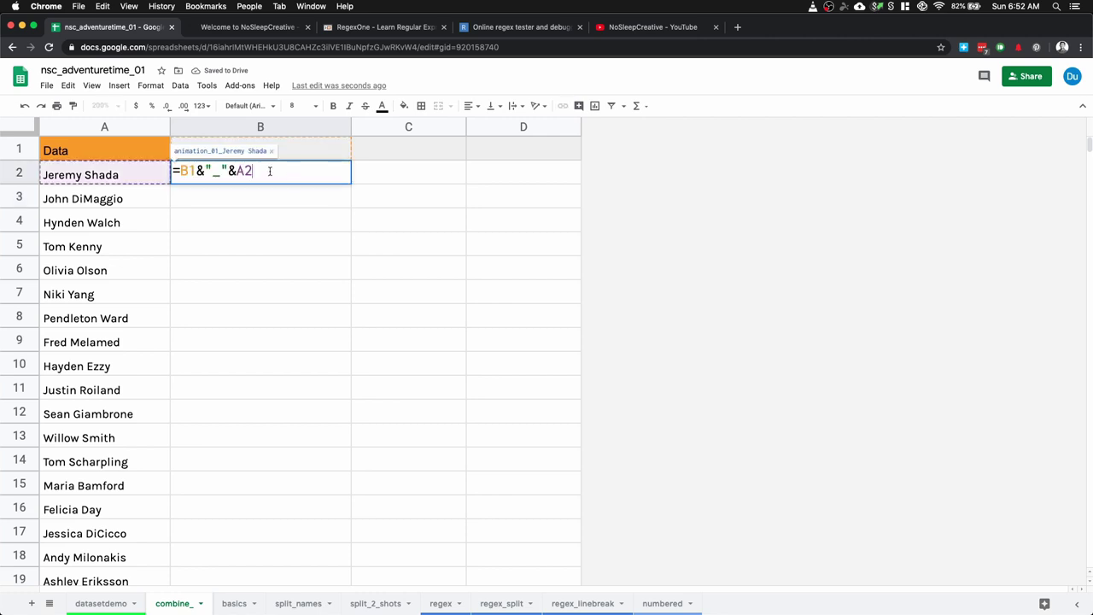
pyautogui.click(239, 170)
pyautogui.write('substiture')
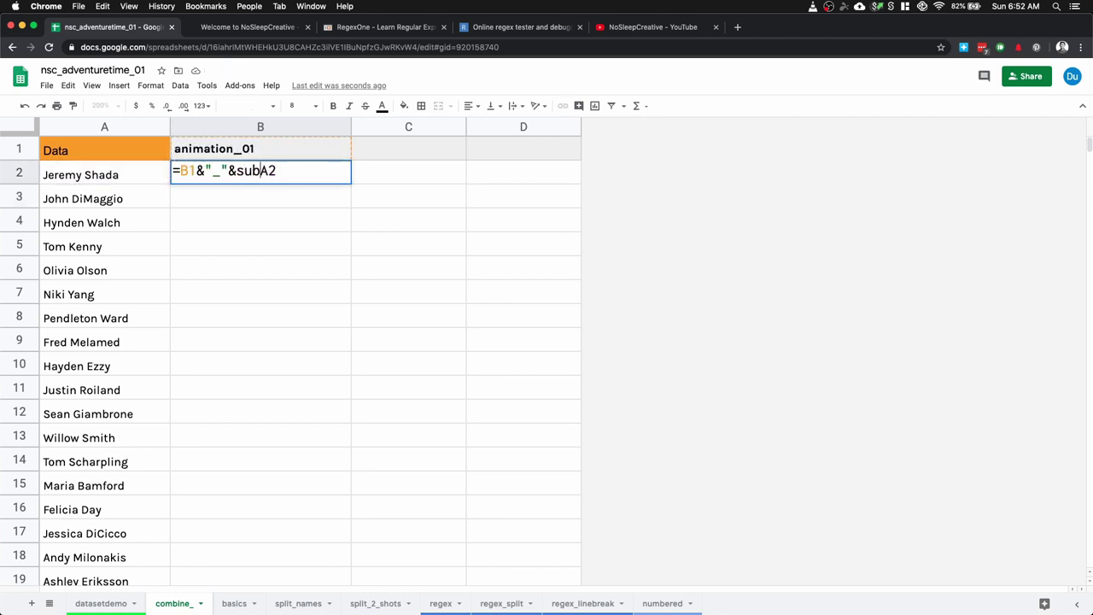
pyautogui.press('BackSpace')
pyautogui.press('BackSpace')
pyautogui.write('te(')
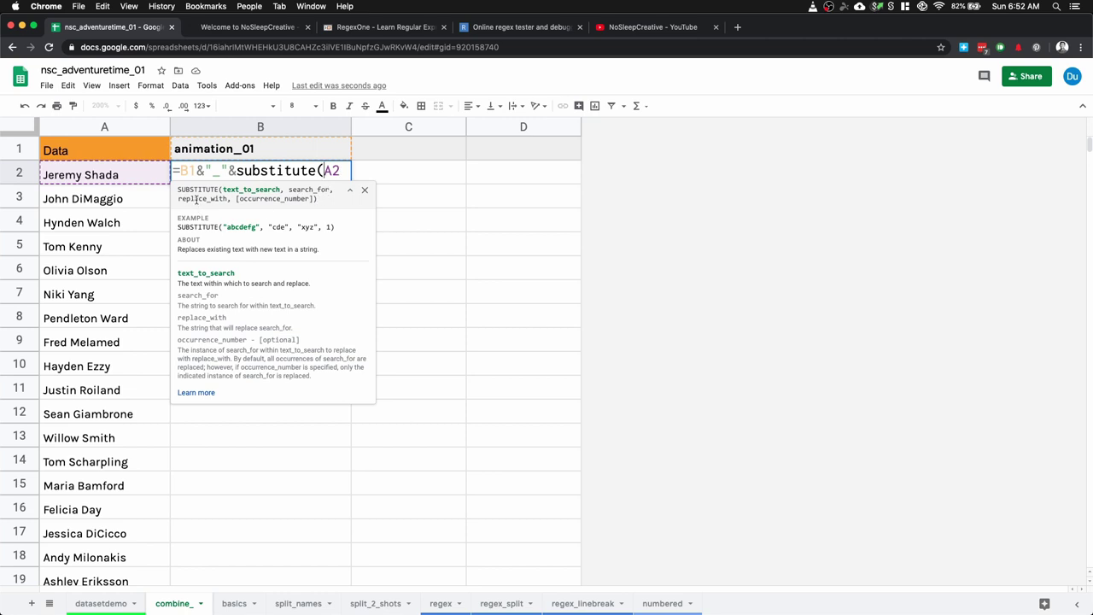
pyautogui.write(',')
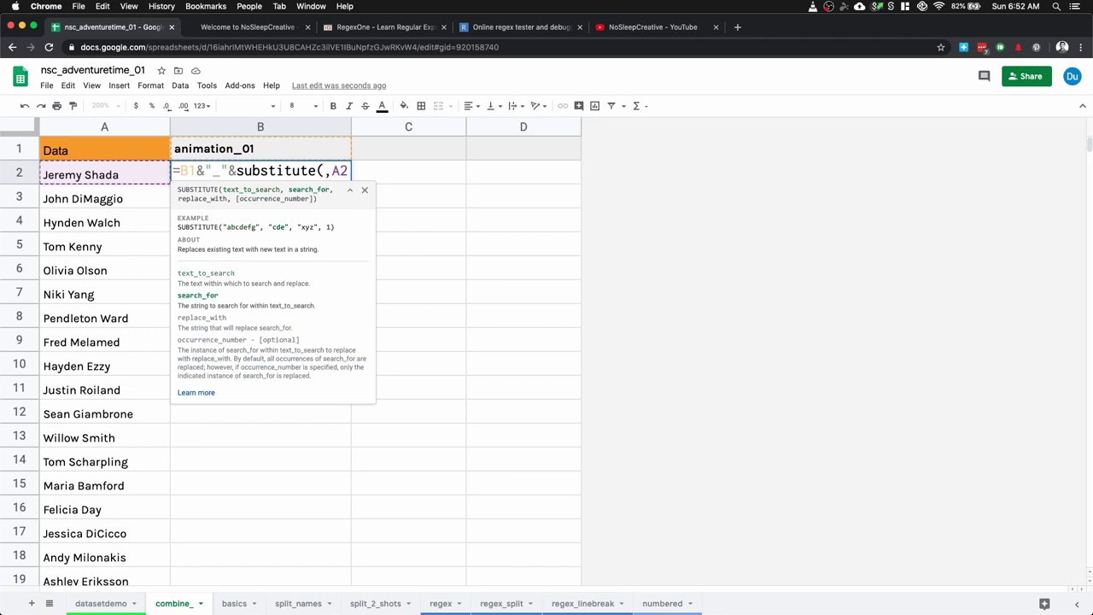
pyautogui.press('BackSpace')
pyautogui.write('," ')
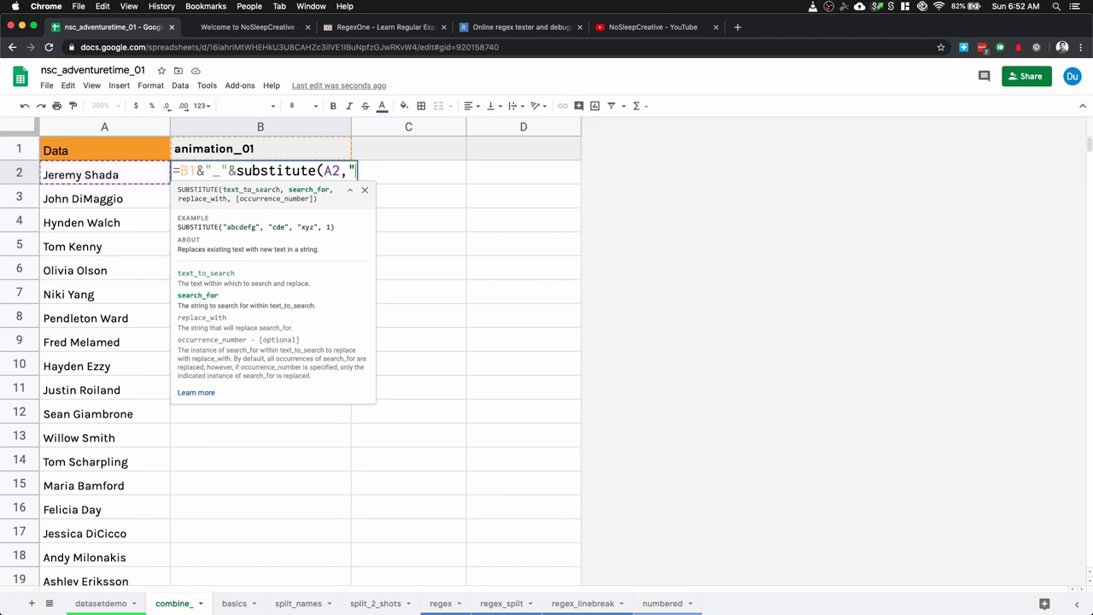
pyautogui.write('","_')
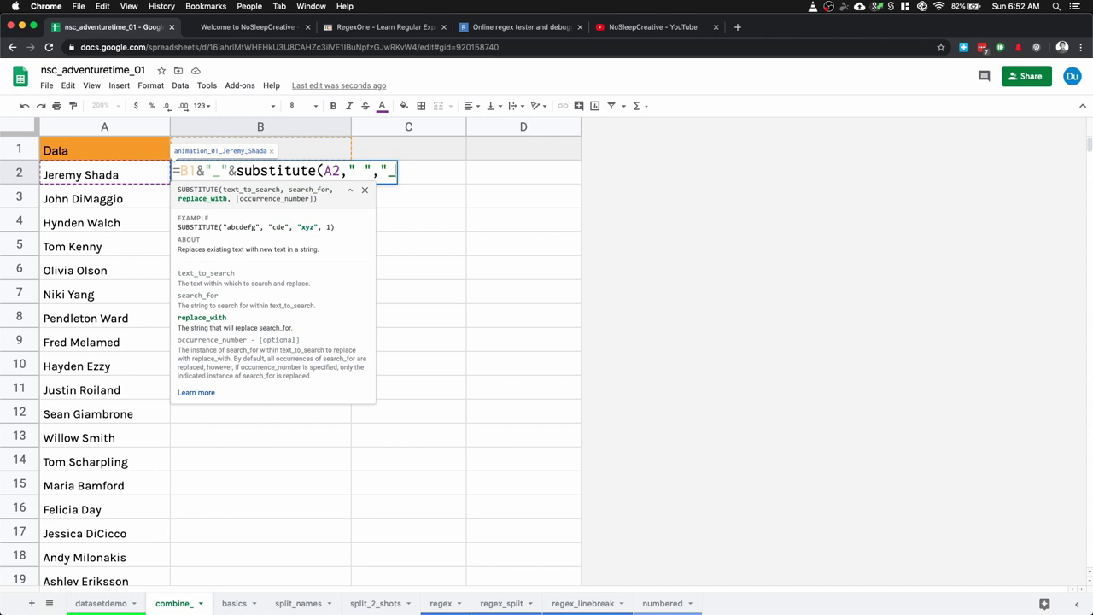
pyautogui.write('"')
pyautogui.press('Return')
pyautogui.click(290, 176)
pyautogui.doubleClick(309, 177)
# Wrap B2's formula in ARRAYFORMULA over A2:A so column B fills with animation_01_ names
pyautogui.press('Home')
pyautogui.press('Right')
pyautogui.write('arrayformula(')
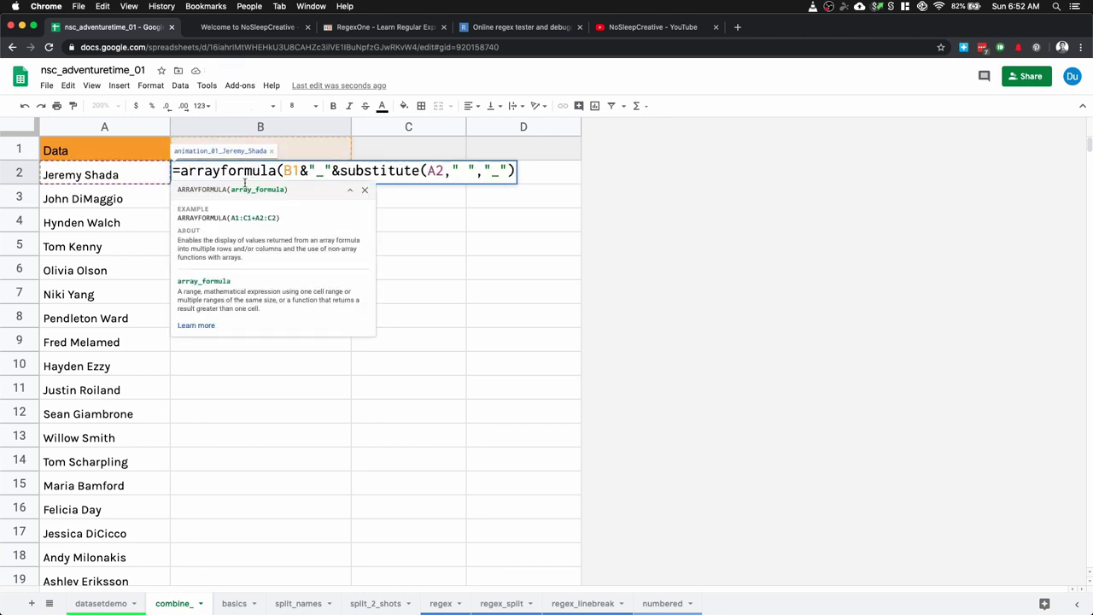
pyautogui.click(442, 170)
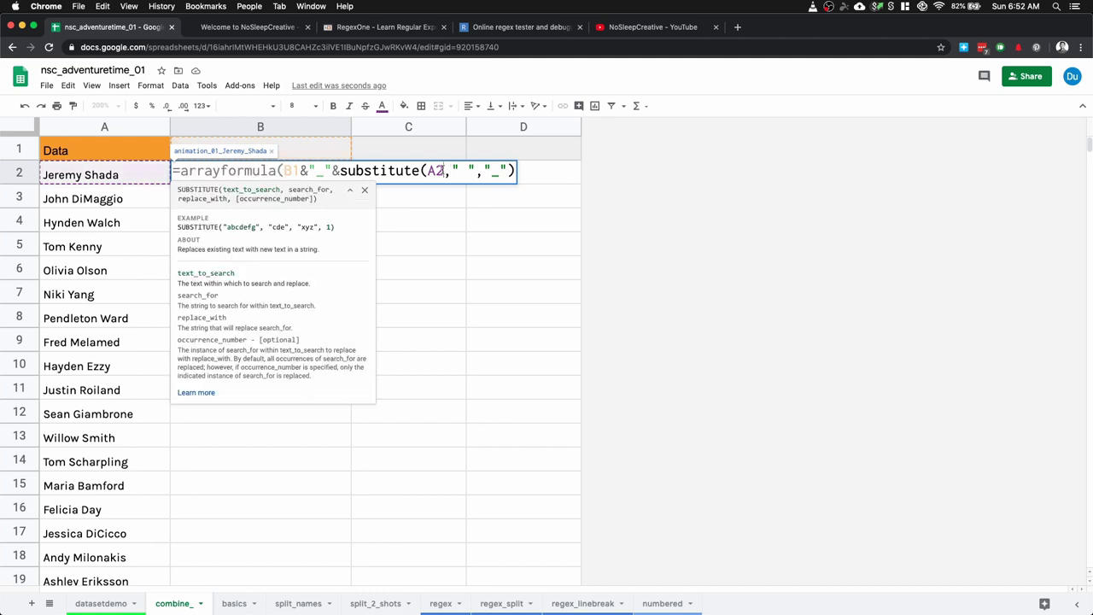
pyautogui.write(':A')
pyautogui.press('Return')
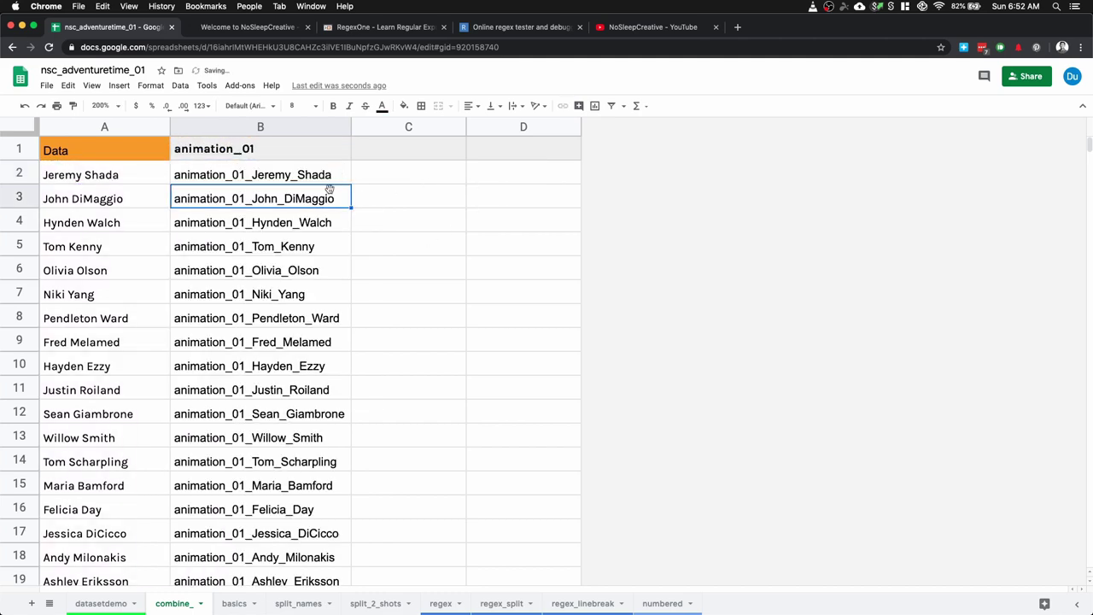
# Inspect the blank rows below the names, which show a bare animation_01_ from row 25 (A25)
pyautogui.scroll(-10, 308, 318)
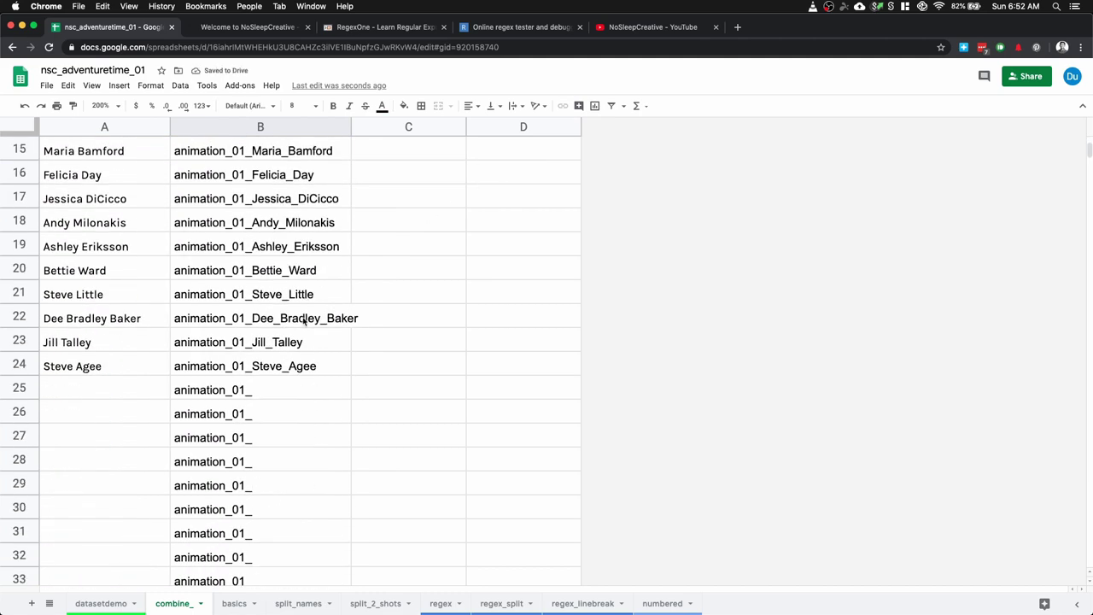
pyautogui.scroll(-3, 304, 320)
pyautogui.click(264, 249)
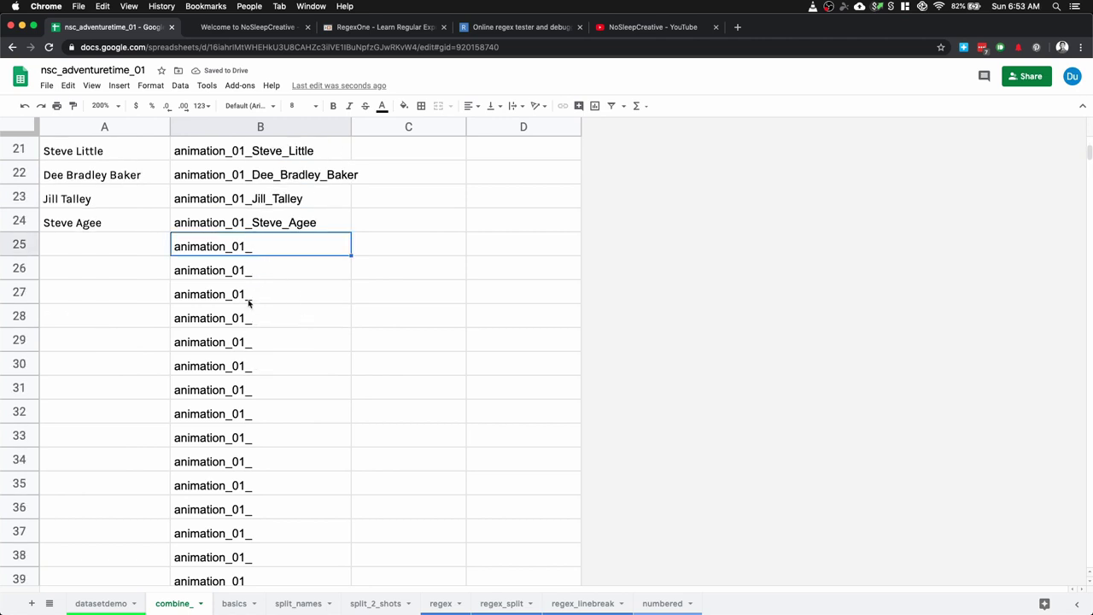
pyautogui.scroll(-1, 250, 305)
pyautogui.moveTo(127, 205); pyautogui.dragTo(122, 413)
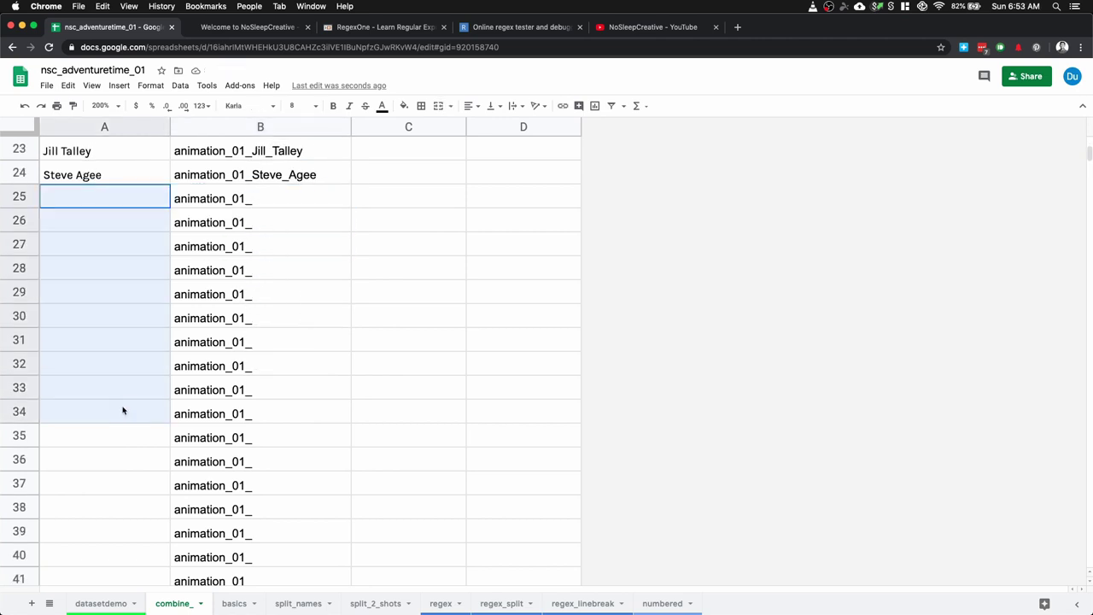
pyautogui.scroll(1, 244, 356)
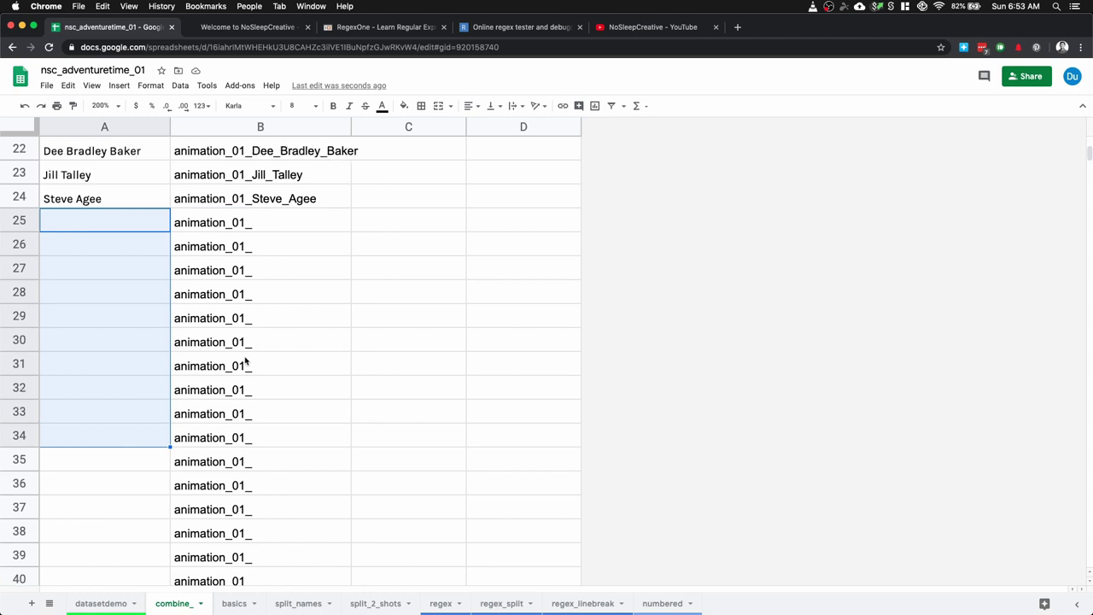
pyautogui.scroll(-2, 265, 426)
pyautogui.scroll(6, 264, 427)
pyautogui.scroll(1, 247, 408)
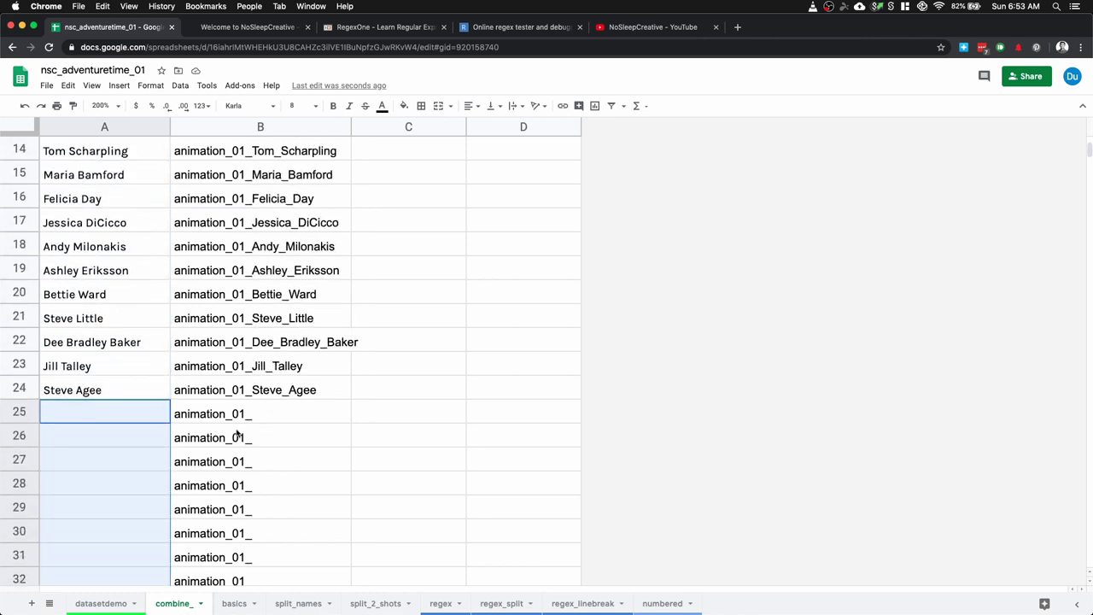
pyautogui.click(126, 417)
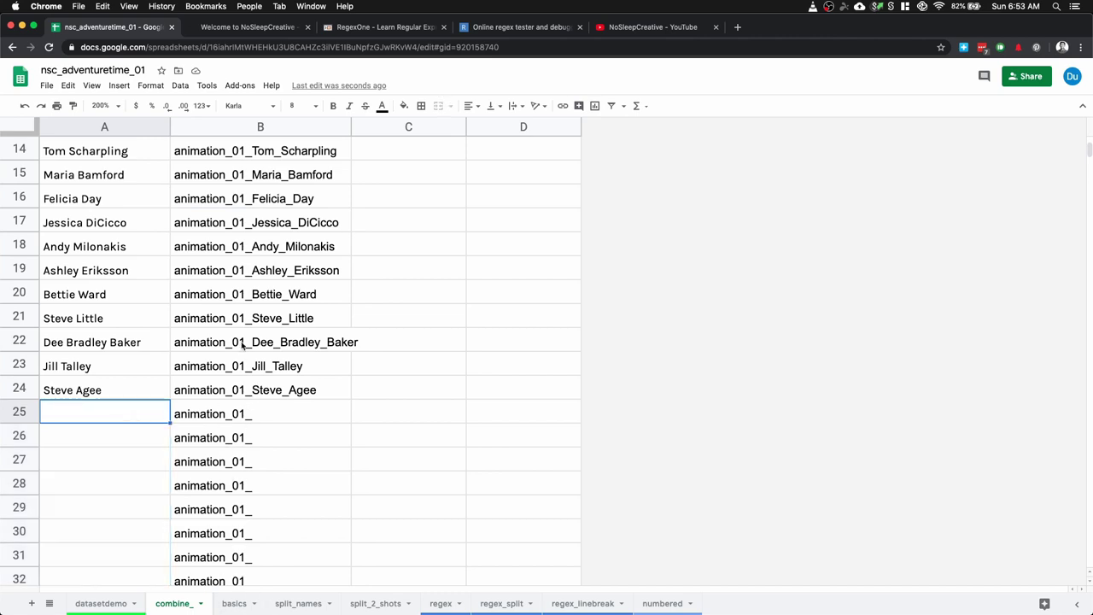
pyautogui.scroll(5, 243, 341)
# Add an IF(ISBLANK(A2:A),,…) check to B2's array formula so rows below Steve Agee stay empty
pyautogui.click(205, 178)
pyautogui.doubleClick(202, 175)
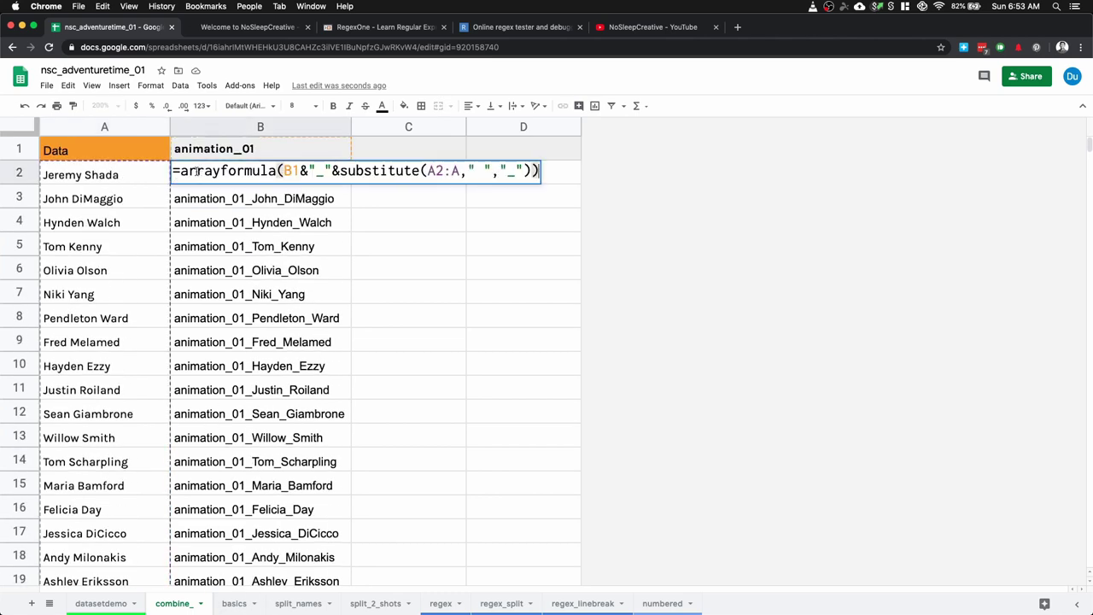
pyautogui.click(284, 171)
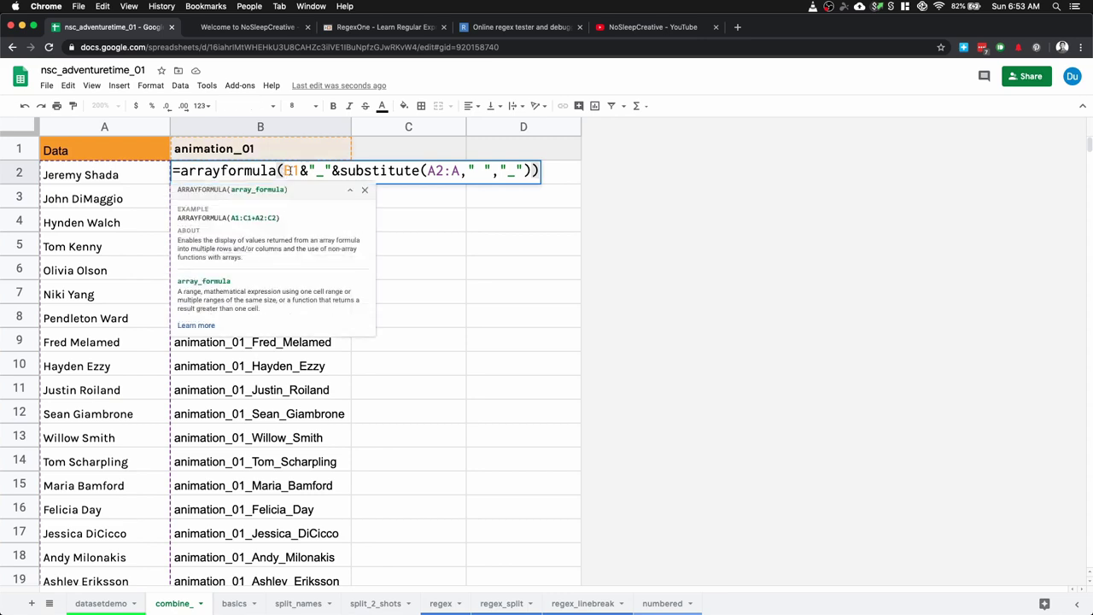
pyautogui.write('if(isb')
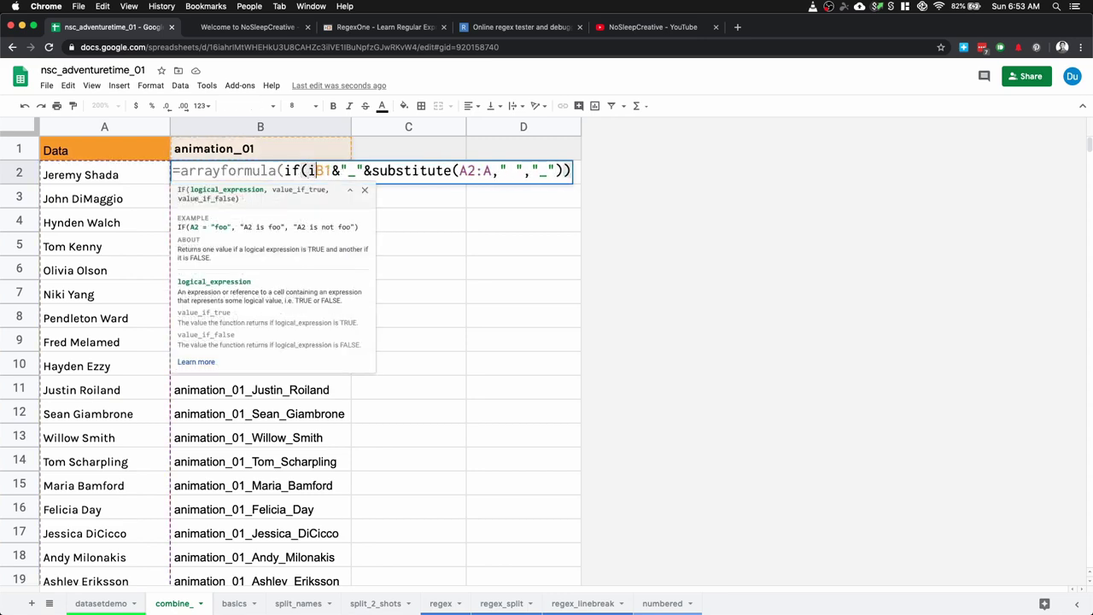
pyautogui.write('lank')
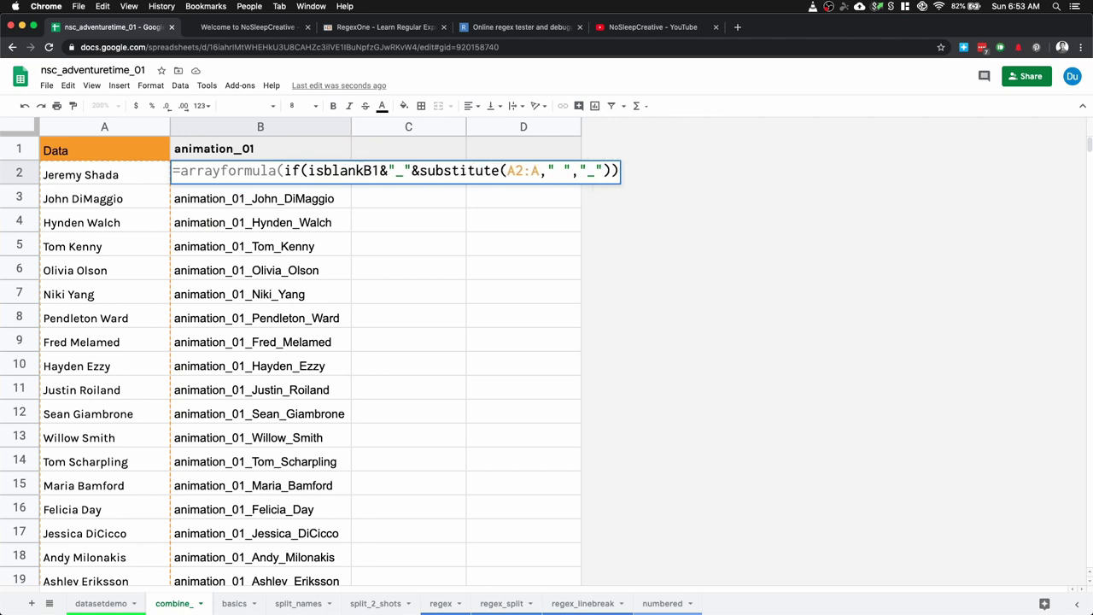
pyautogui.write('(')
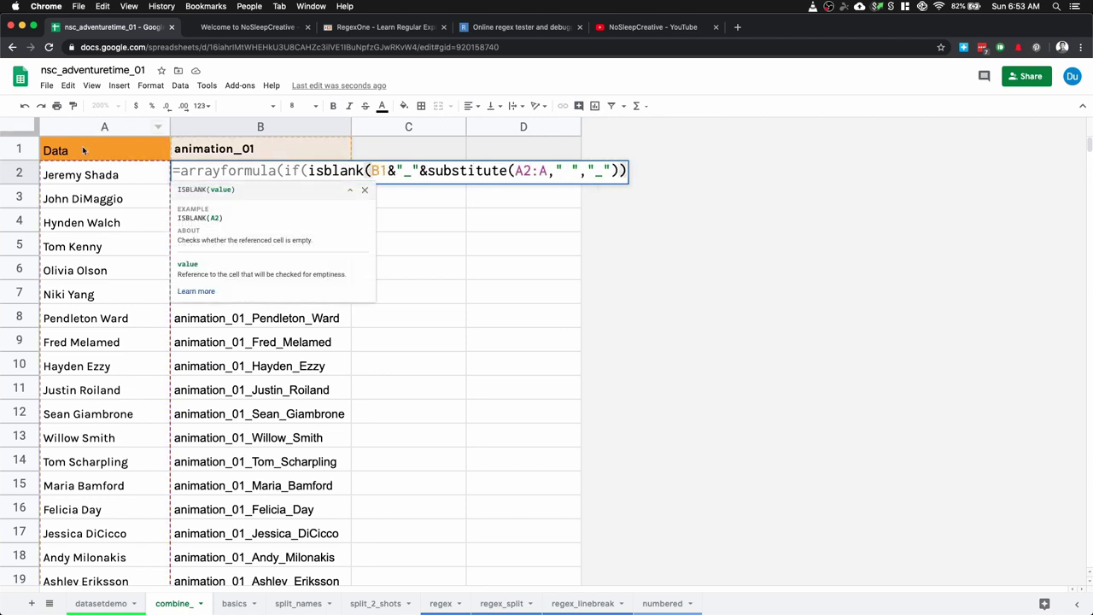
pyautogui.write('A;')
pyautogui.write('A')
pyautogui.press('BackSpace')
pyautogui.press('BackSpace')
pyautogui.write('2:A')
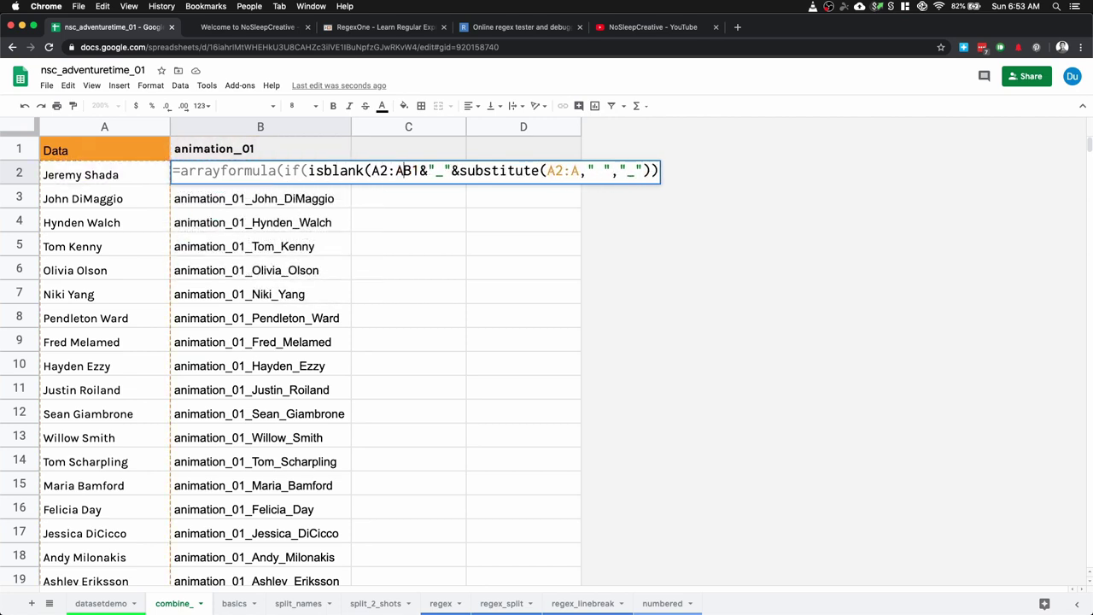
pyautogui.write(')')
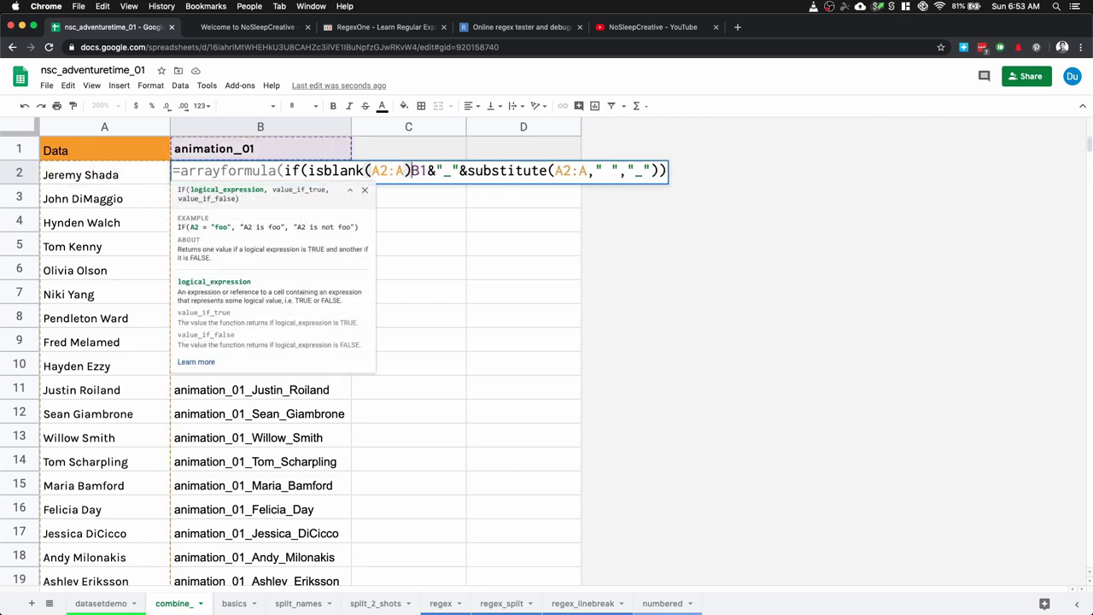
pyautogui.write(',')
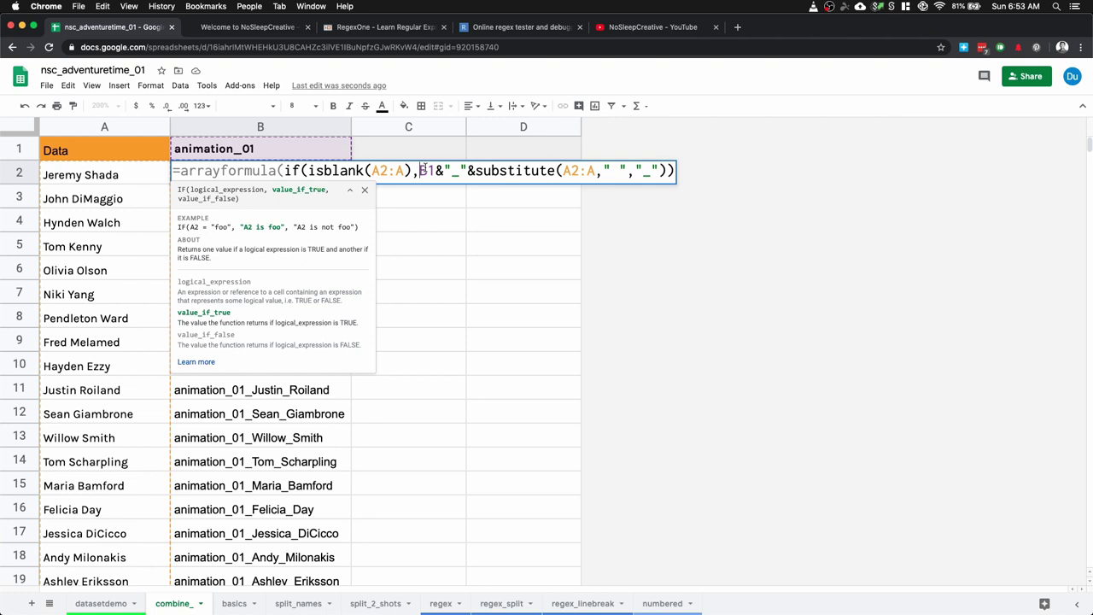
pyautogui.write(',')
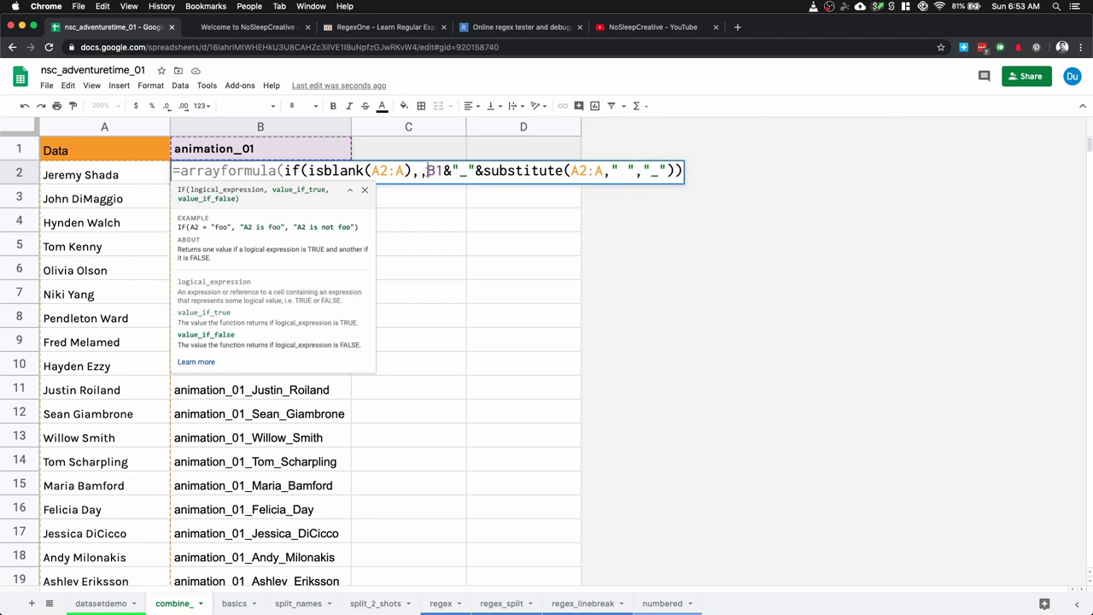
pyautogui.moveTo(426, 170); pyautogui.dragTo(621, 168)
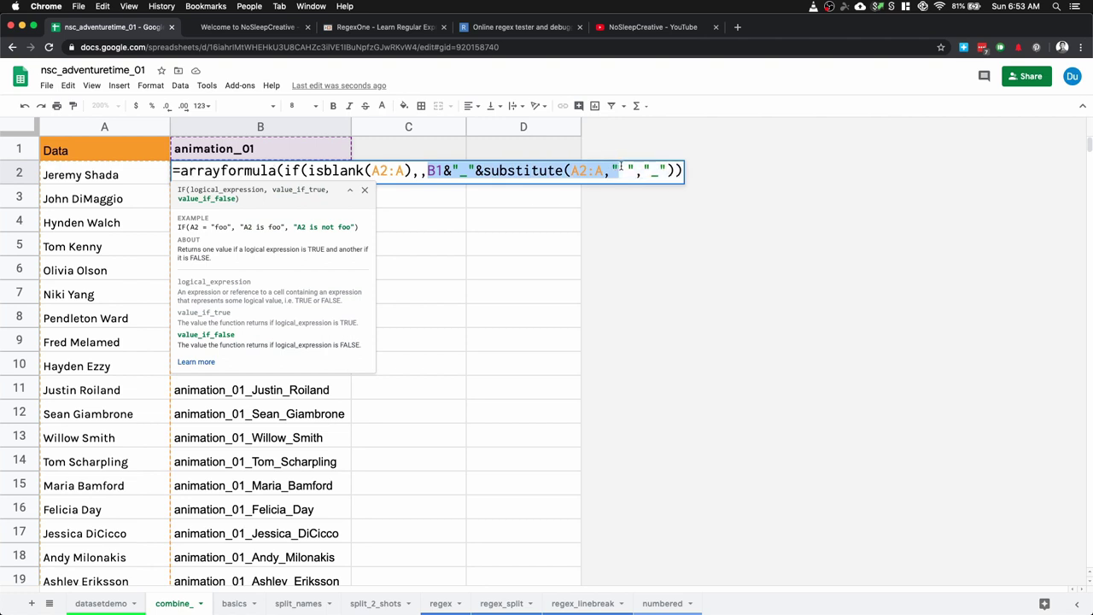
pyautogui.press('Return')
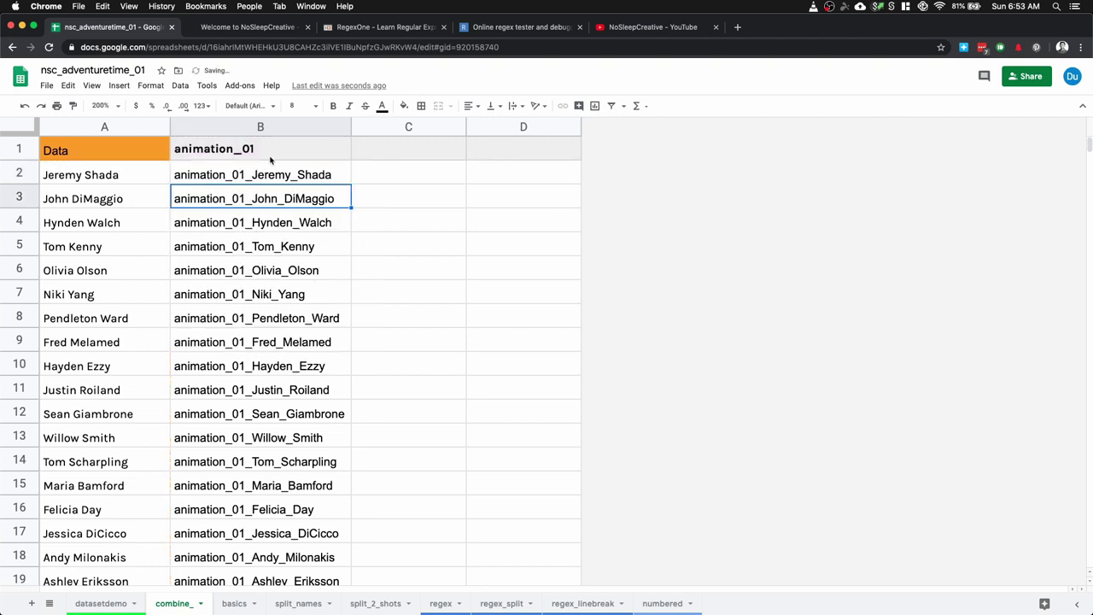
pyautogui.scroll(-5, 304, 412)
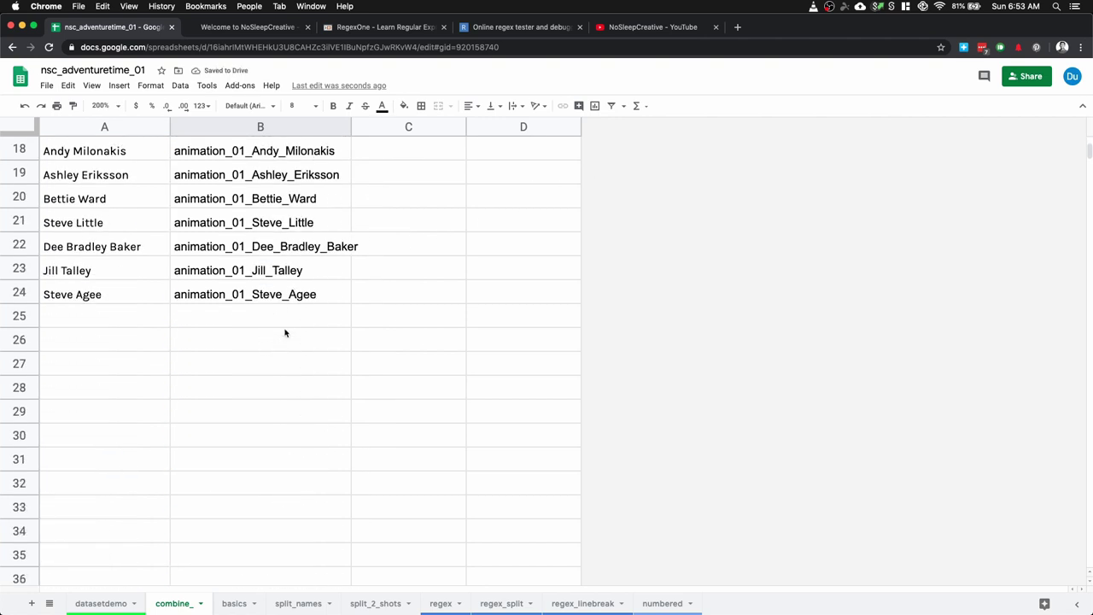
pyautogui.scroll(5, 280, 332)
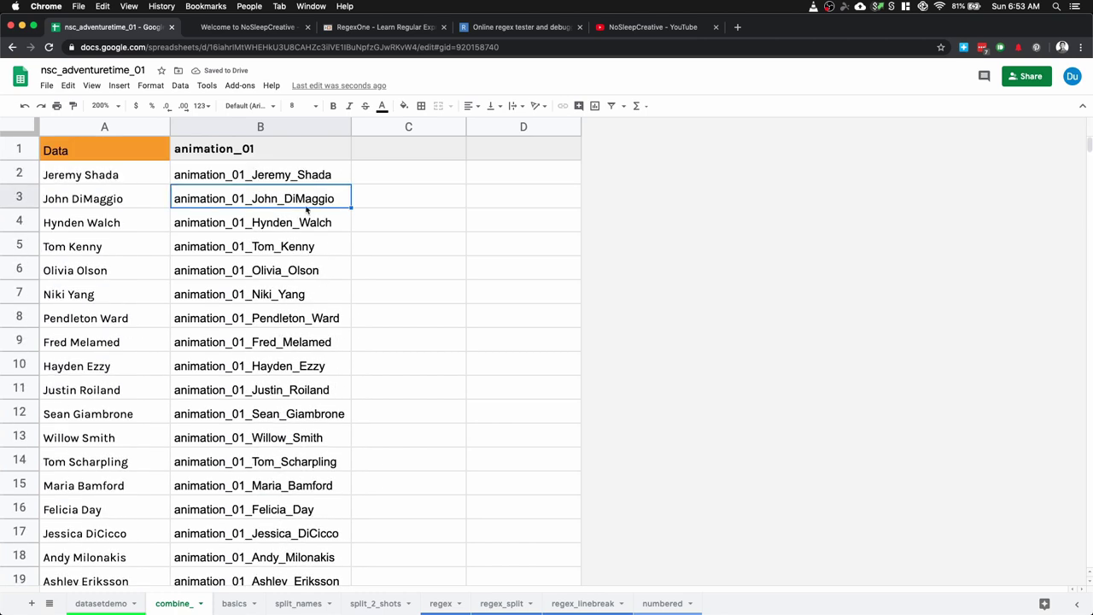
pyautogui.click(316, 175)
# Enter the header animation_02 in C1
pyautogui.doubleClick(324, 173)
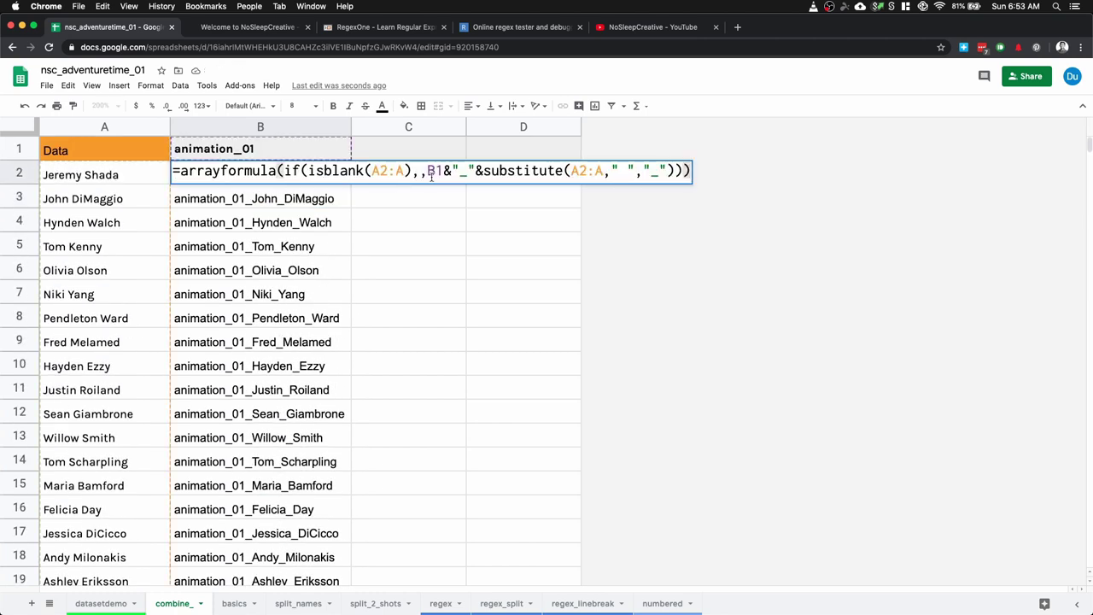
pyautogui.click(418, 149)
pyautogui.write('animation_02')
pyautogui.press('Return')
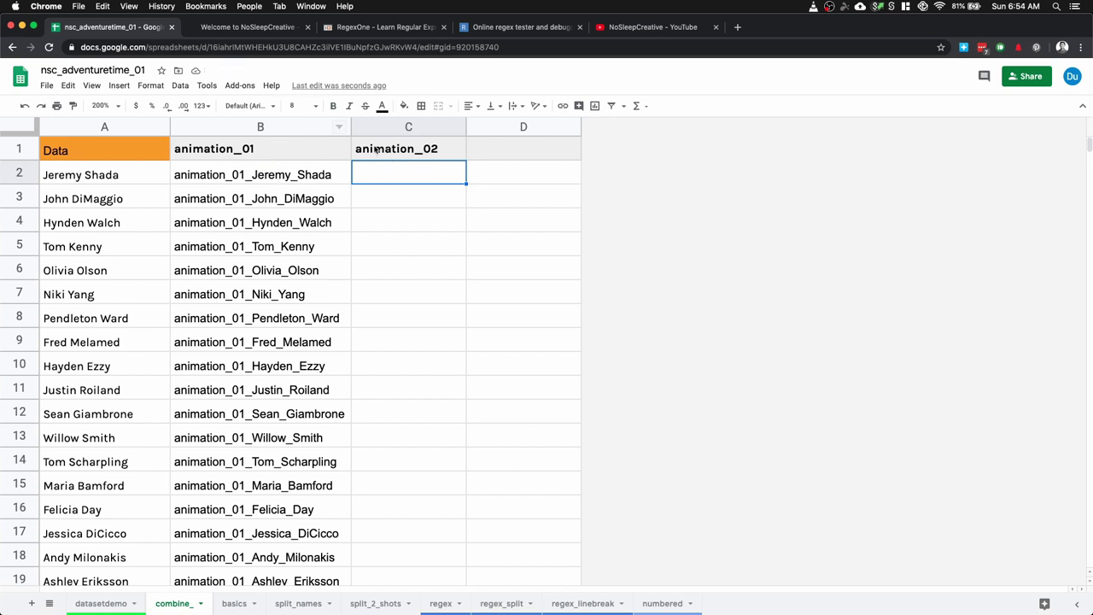
# In B2's formula, make the separator an underscore and lock the ISBLANK range as $A2:$A
pyautogui.click(335, 152)
pyautogui.click(275, 174)
pyautogui.press('Return')
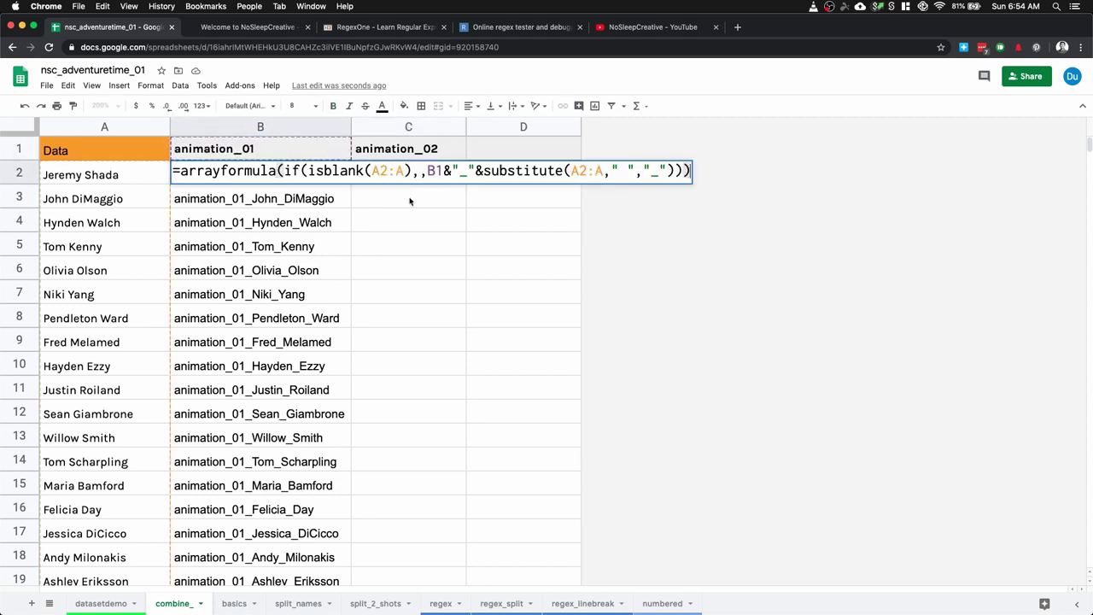
pyautogui.click(462, 175)
pyautogui.press('BackSpace')
pyautogui.write('_')
pyautogui.click(373, 170)
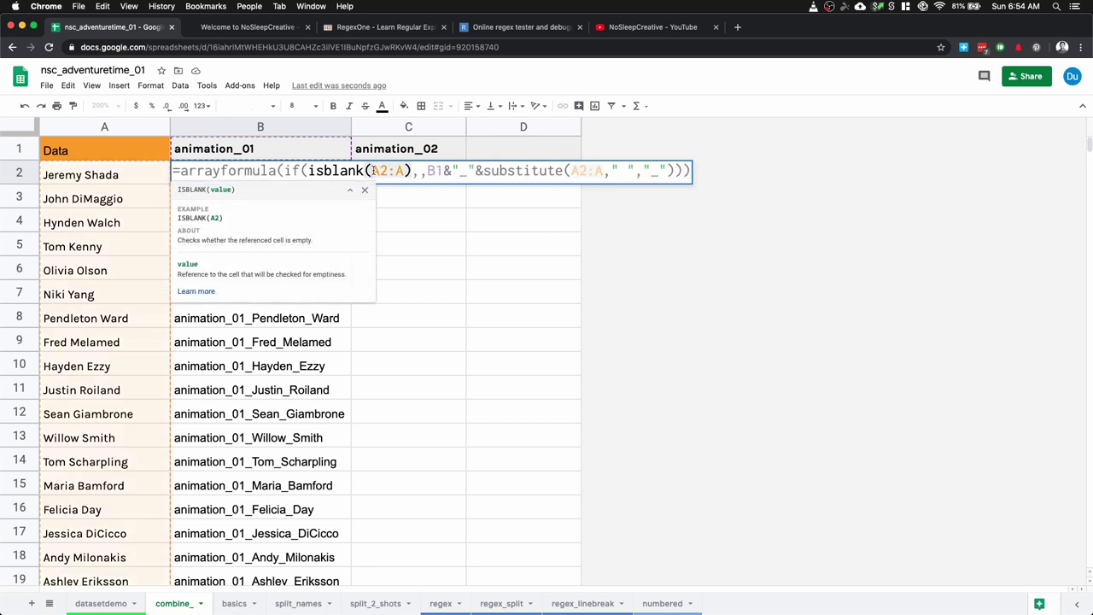
pyautogui.write('$')
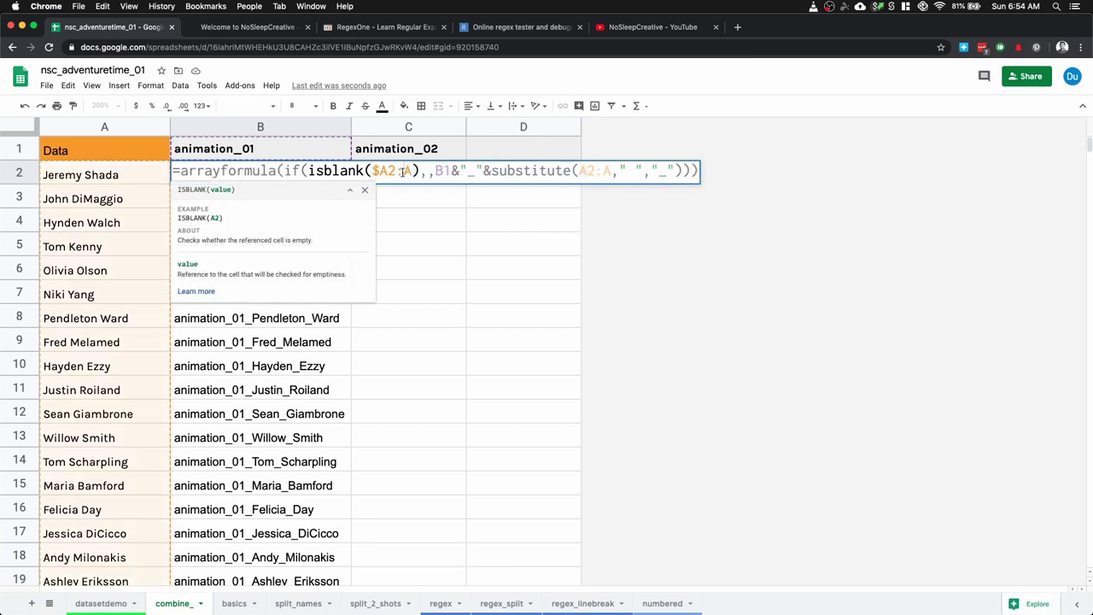
pyautogui.press('Right')
pyautogui.press('Right')
pyautogui.press('Right')
pyautogui.write('$')
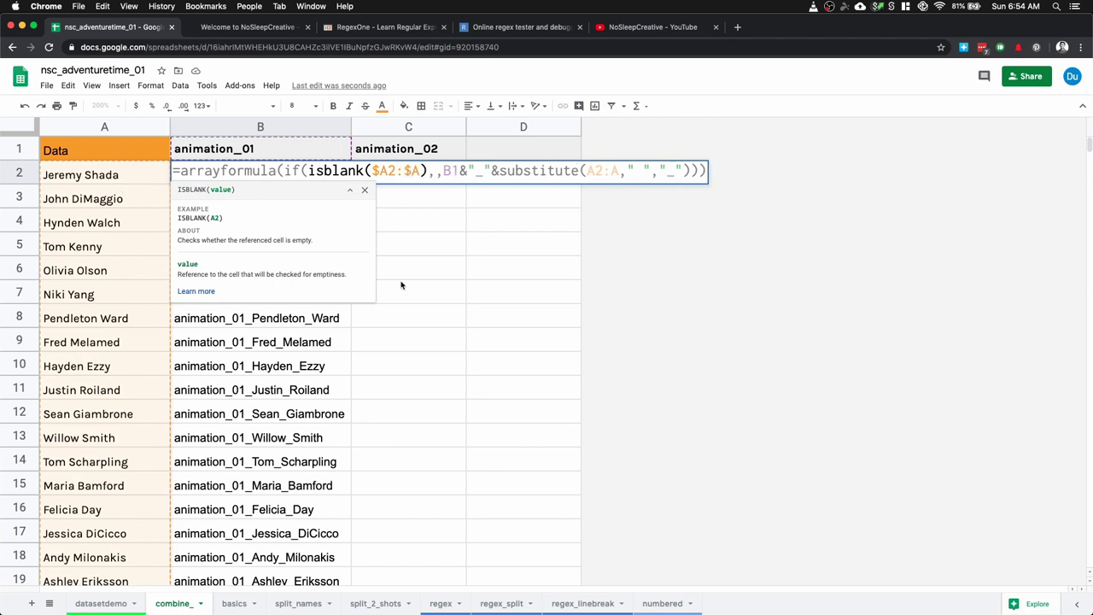
# Lock the SUBSTITUTE range to $A2:$A and B1 to B$1, then fill B2 across into C2
pyautogui.click(588, 171)
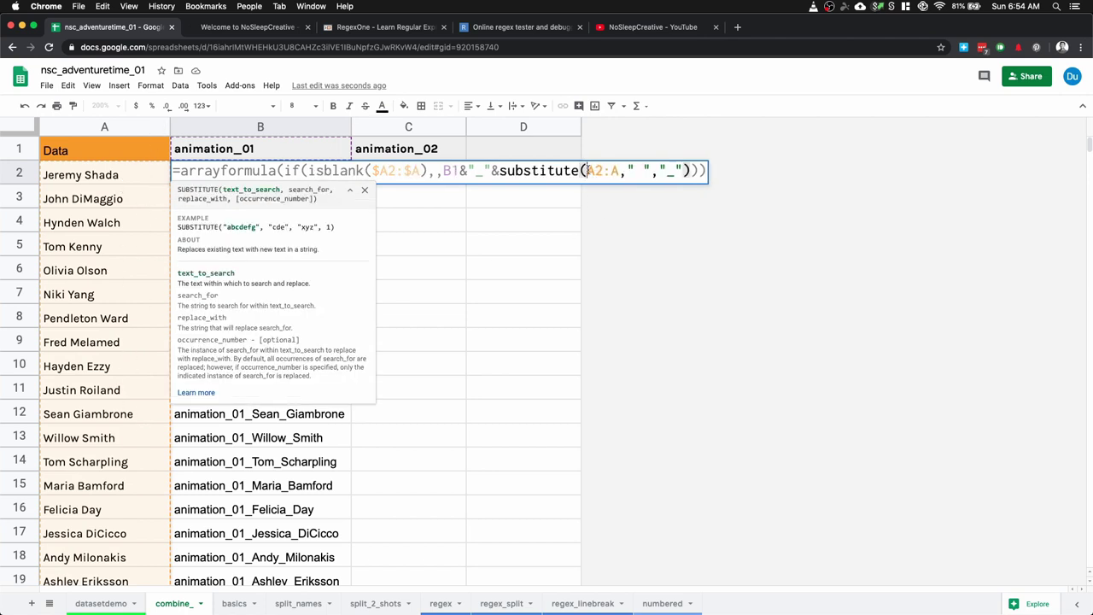
pyautogui.write('$')
pyautogui.click(619, 171)
pyautogui.write('$')
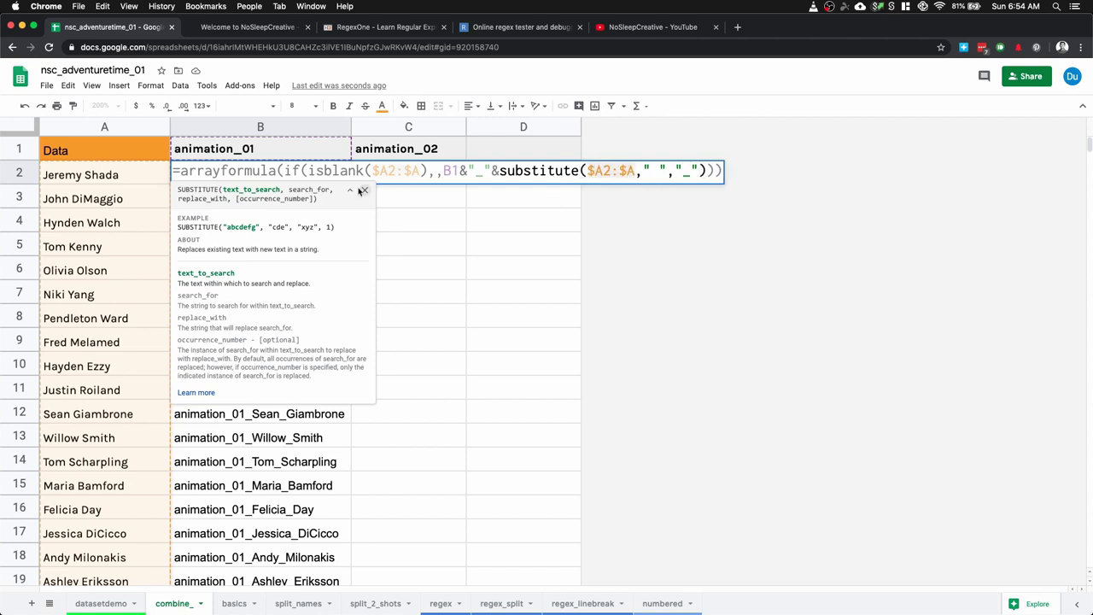
pyautogui.click(460, 170)
pyautogui.write('$')
pyautogui.press('Return')
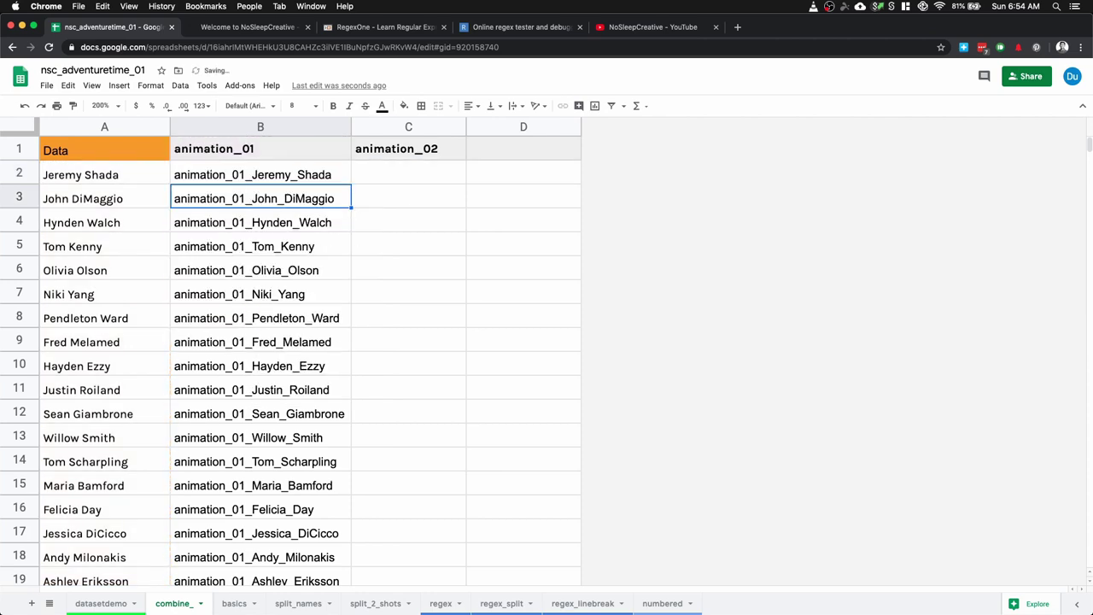
pyautogui.click(345, 181)
pyautogui.moveTo(350, 183); pyautogui.dragTo(422, 182)
# Rename the C1 header to lowerthird and the B1 header to titlecards
pyautogui.click(416, 150)
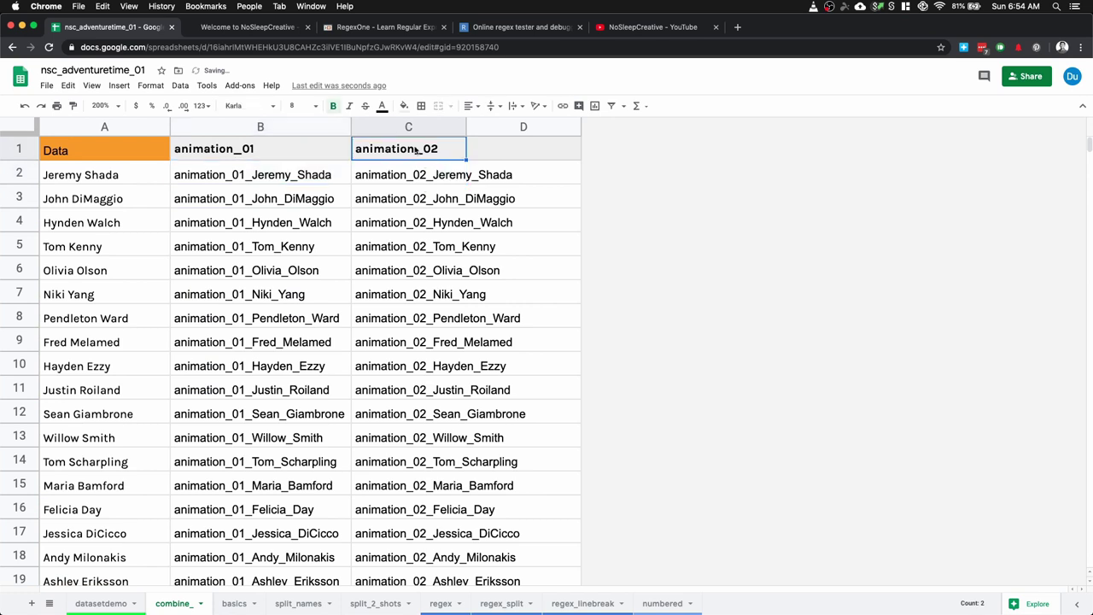
pyautogui.doubleClick(421, 174)
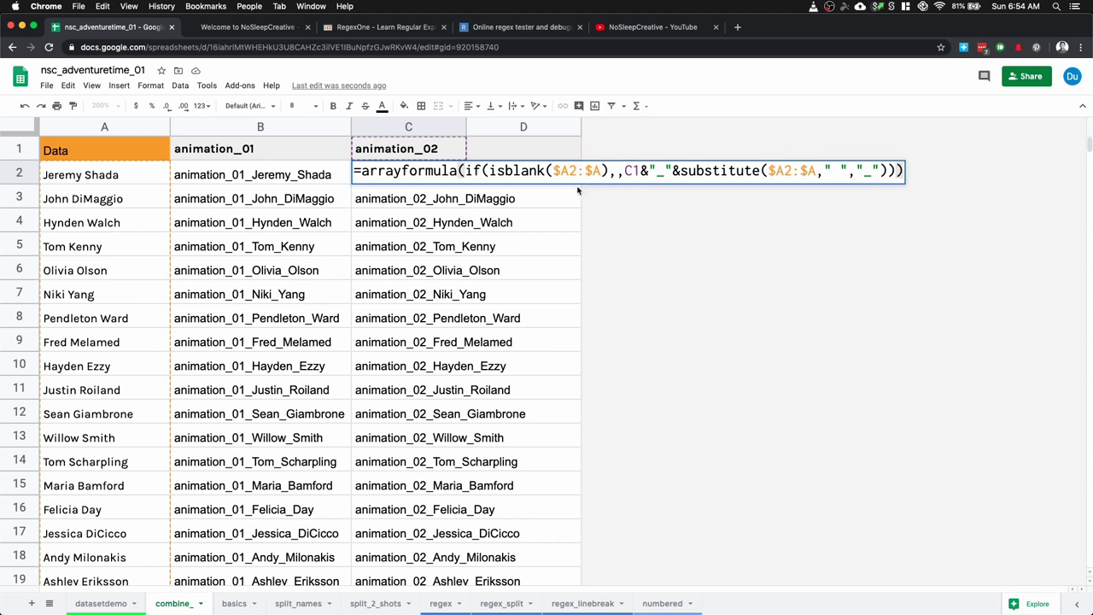
pyautogui.press('Return')
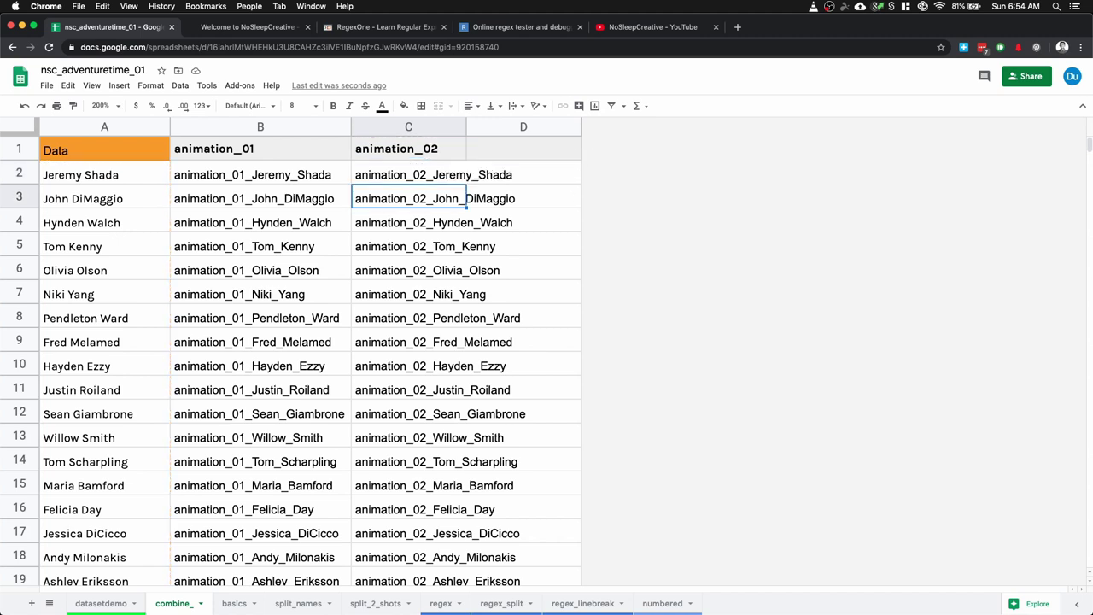
pyautogui.press('Up')
pyautogui.press('Up')
pyautogui.write('lowerthird')
pyautogui.press('Return')
pyautogui.click(303, 145)
pyautogui.write('t')
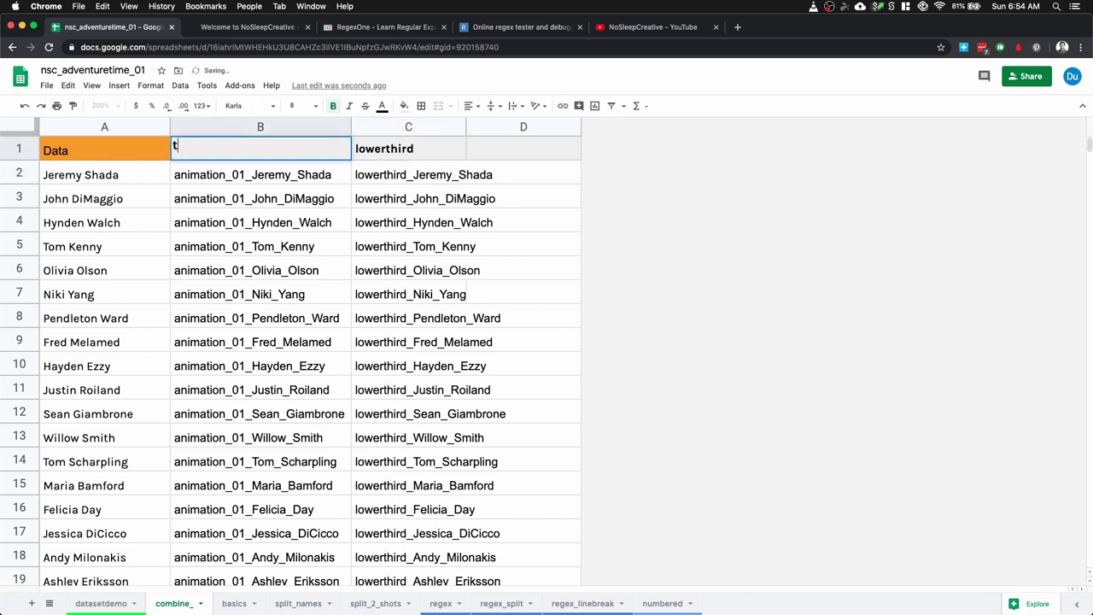
pyautogui.write('itlecards')
pyautogui.press('Return')
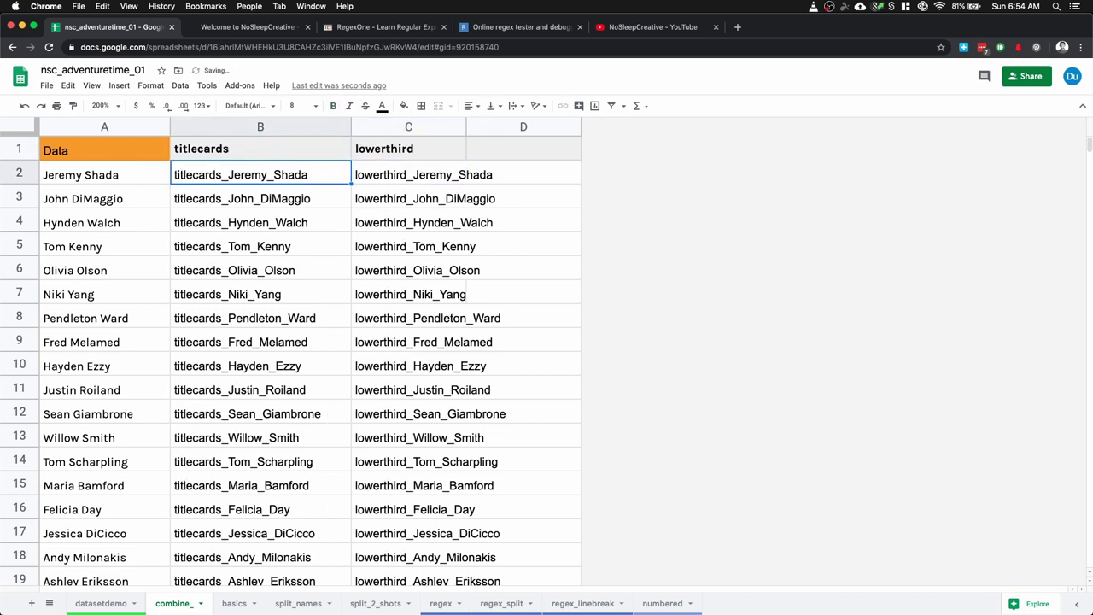
# Copy C2's formula into D2, autofit columns C and D, and head column D animation
pyautogui.click(458, 154)
pyautogui.click(460, 178)
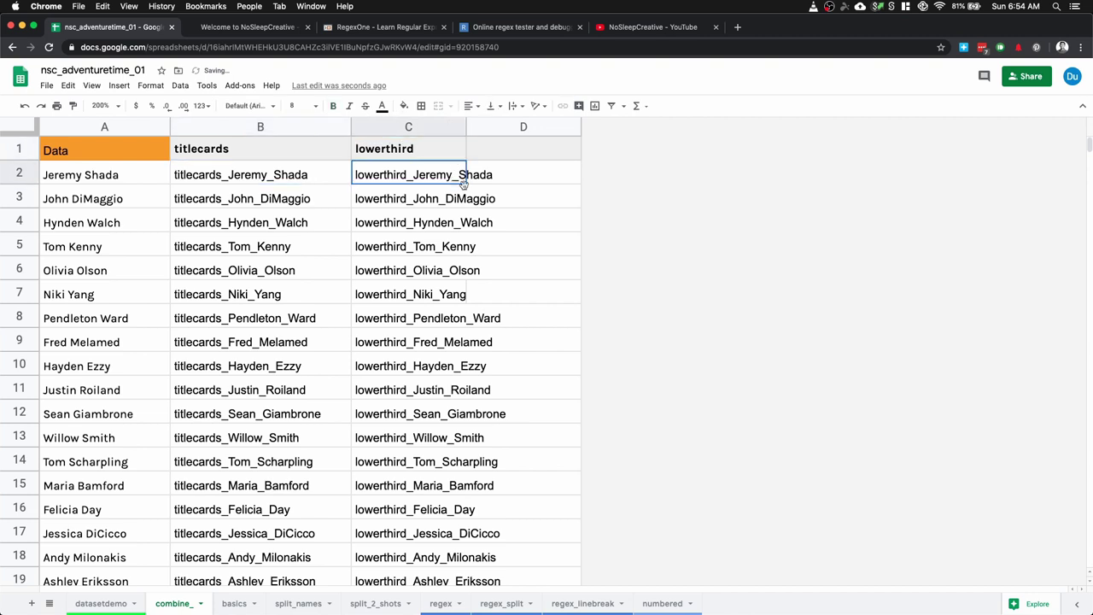
pyautogui.keyDown('shift'); pyautogui.click(540, 182); pyautogui.keyUp('shift')
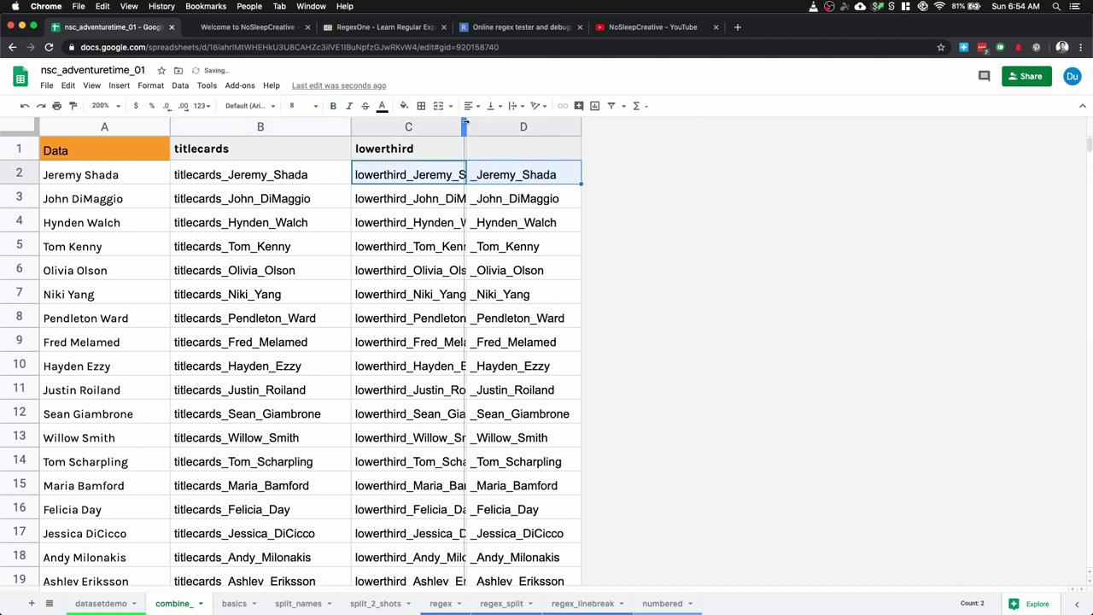
pyautogui.doubleClick(464, 126)
pyautogui.doubleClick(639, 126)
pyautogui.click(603, 156)
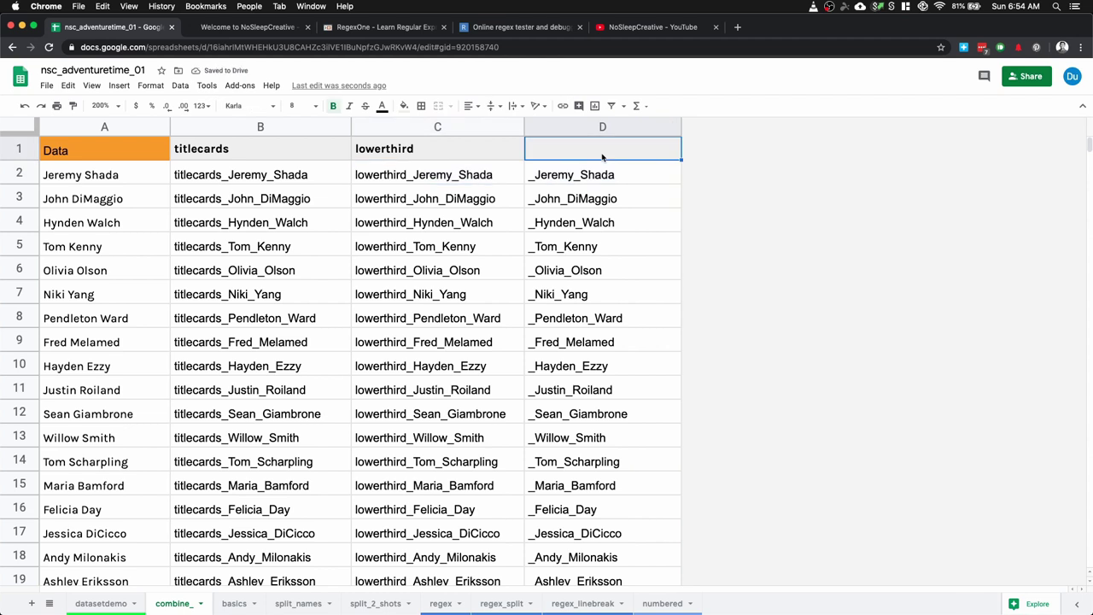
pyautogui.write('animation')
pyautogui.press('Return')
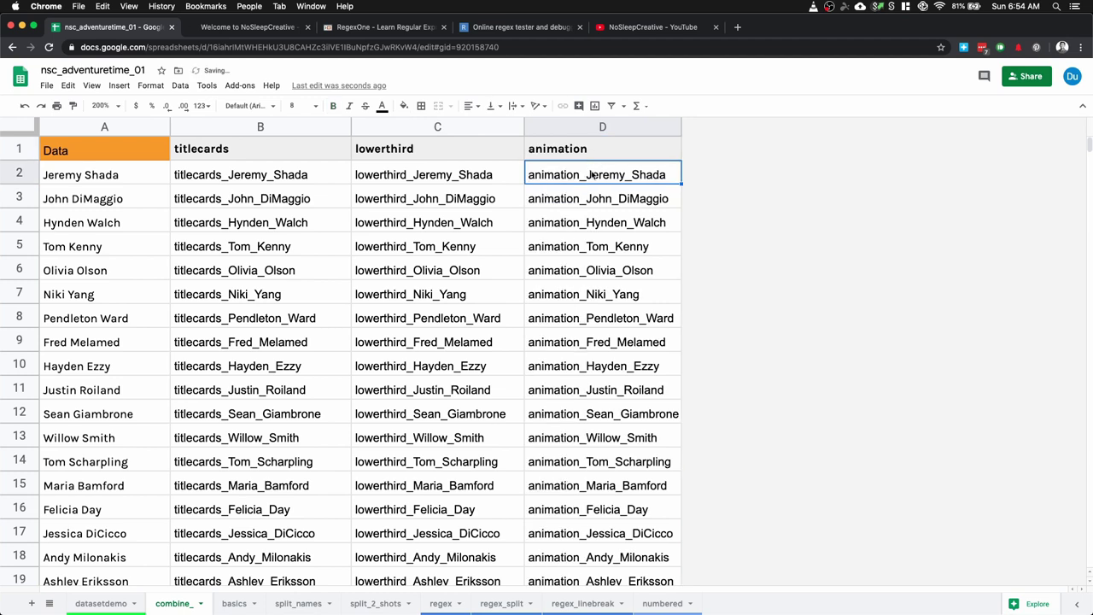